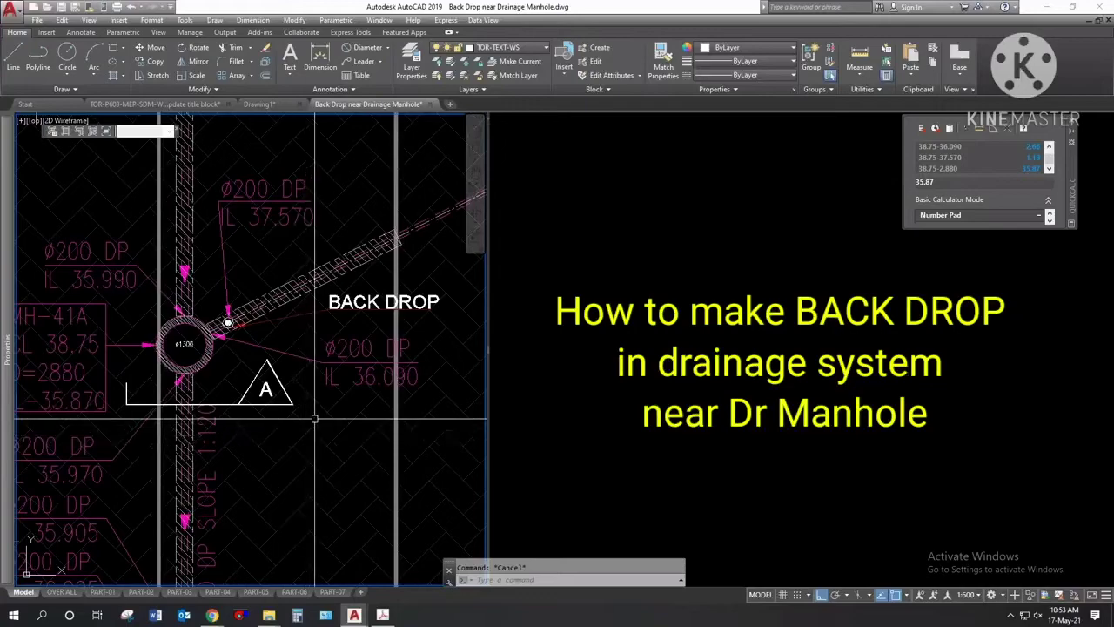
Step: Activate the right viewport and pan to bring the MH-41A manhole section into view
left_click(654, 353)
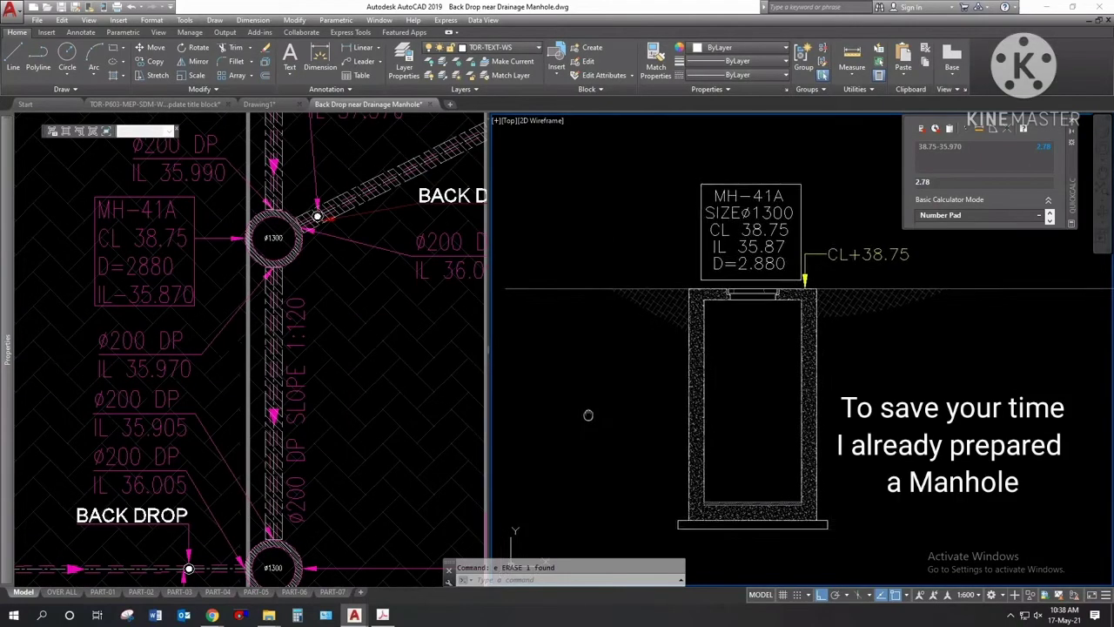
middle_click_drag(588, 415, 572, 403)
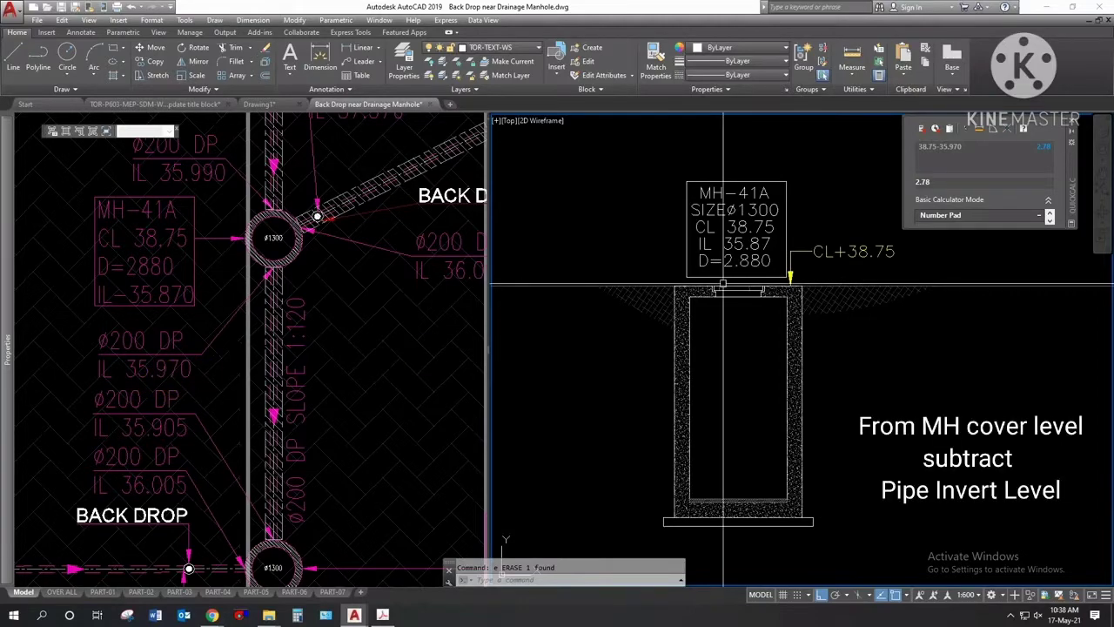
Step: Edit the QuickCalc expression to 38.75-35.970, giving a depth of 2.78
double_click(953, 181)
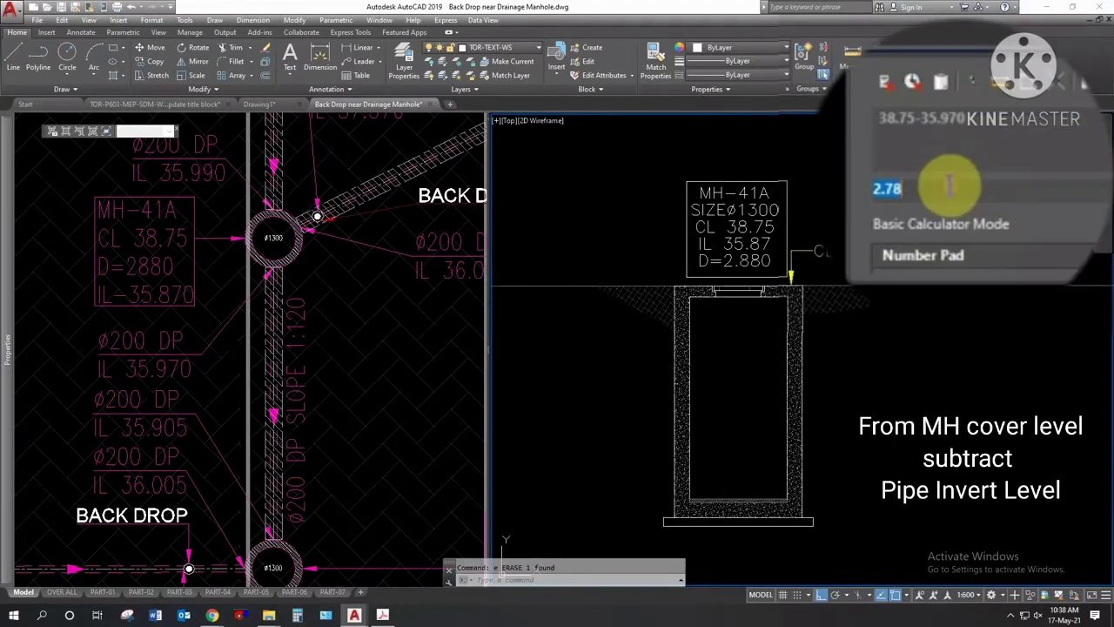
type("0")
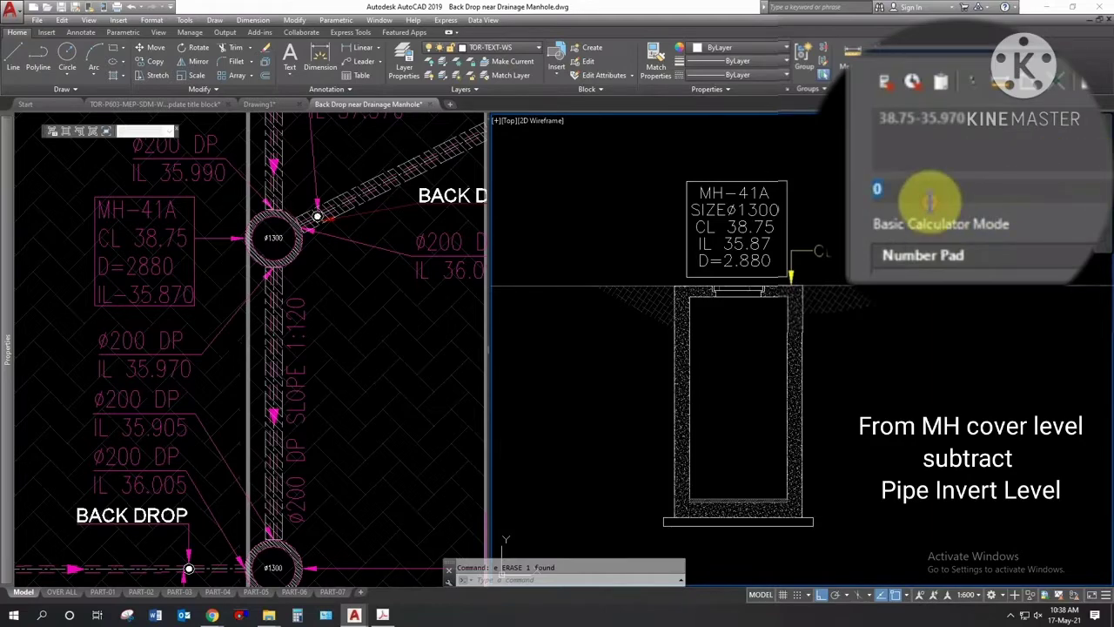
type(".75-")
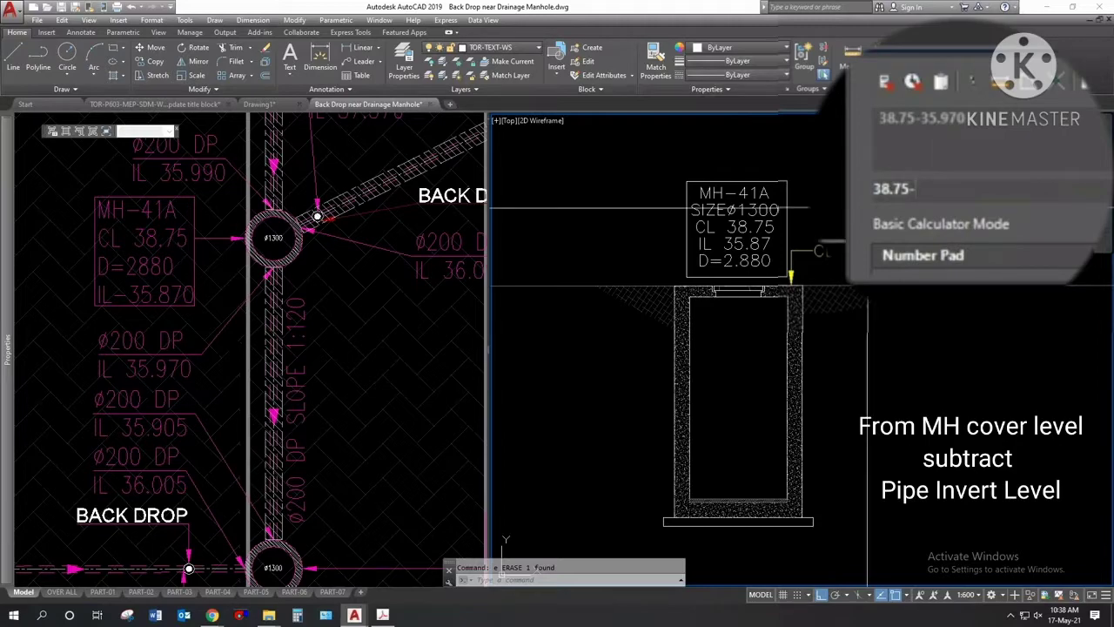
left_click(979, 193)
type(".970")
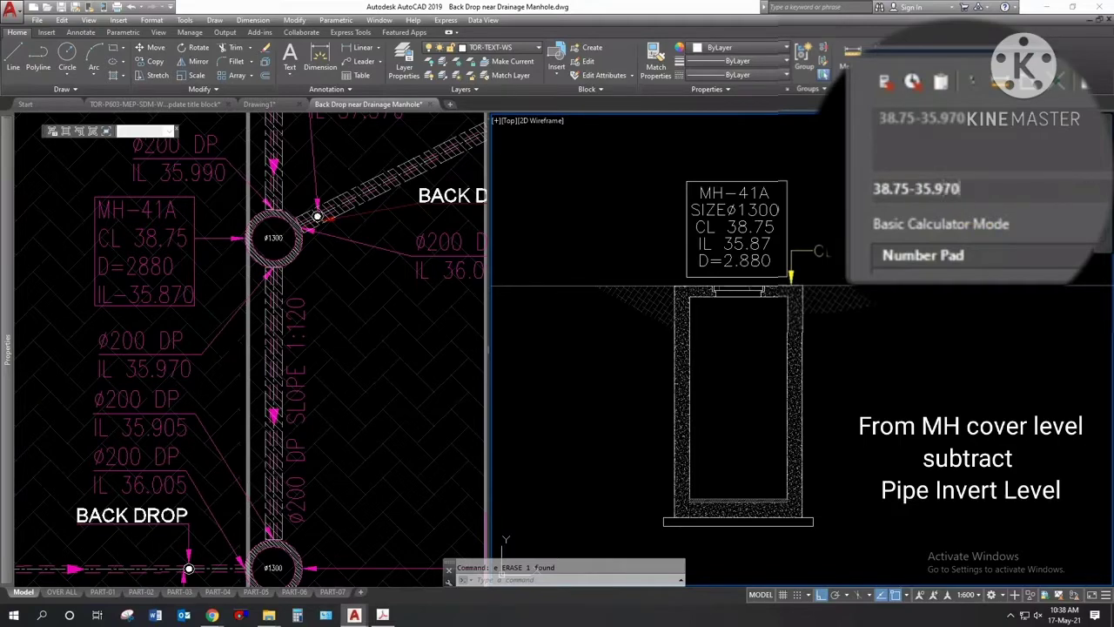
left_click(899, 188)
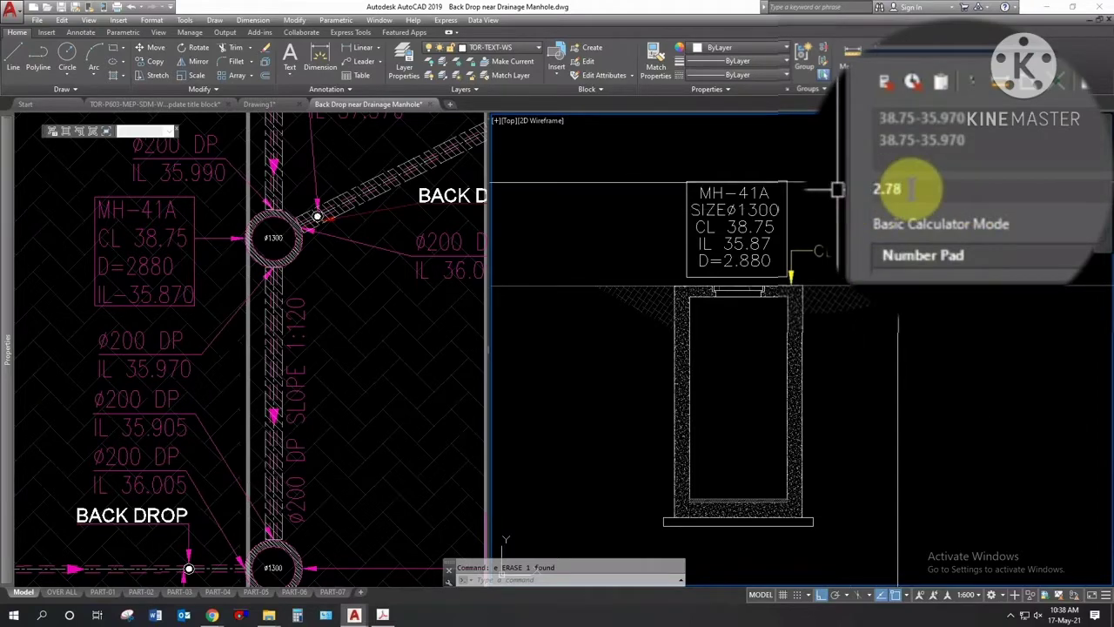
Step: Start OFFSET and begin entering the 2780 offset distance
type("o")
key("Return")
type("2")
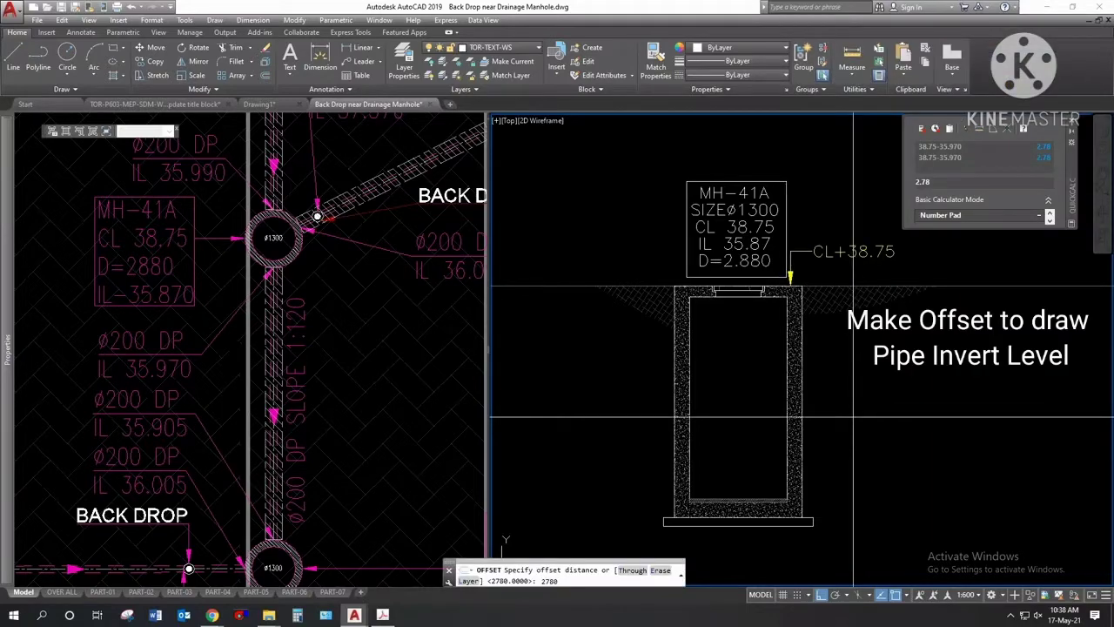
Step: Offset the ground line 2780 down to mark the pipe invert level
key("Return")
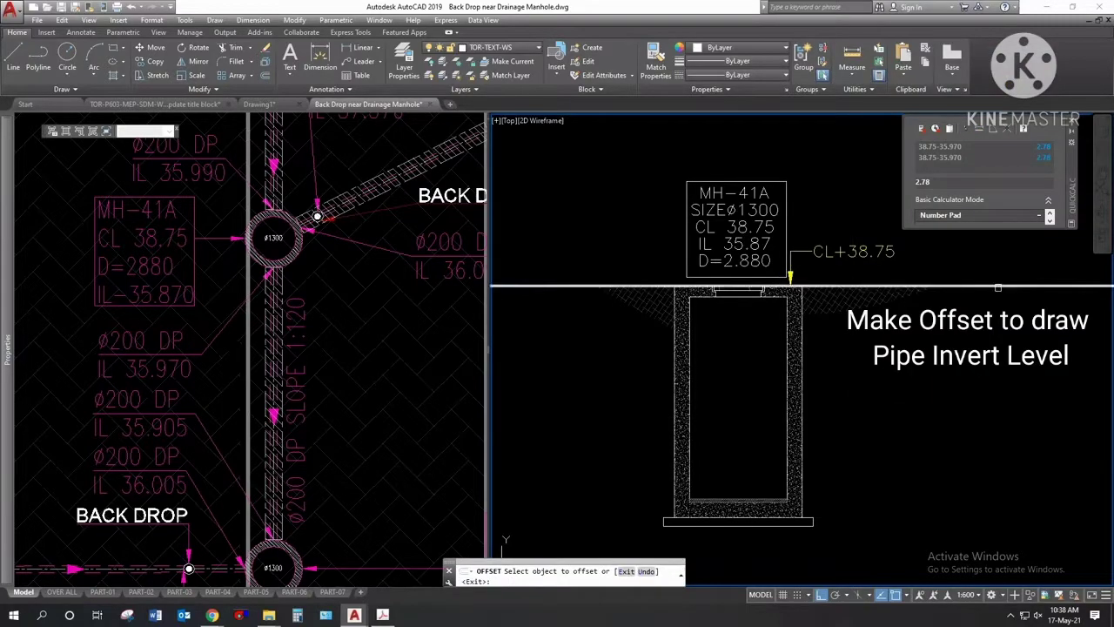
left_click(997, 287)
left_click(993, 311)
key("Escape")
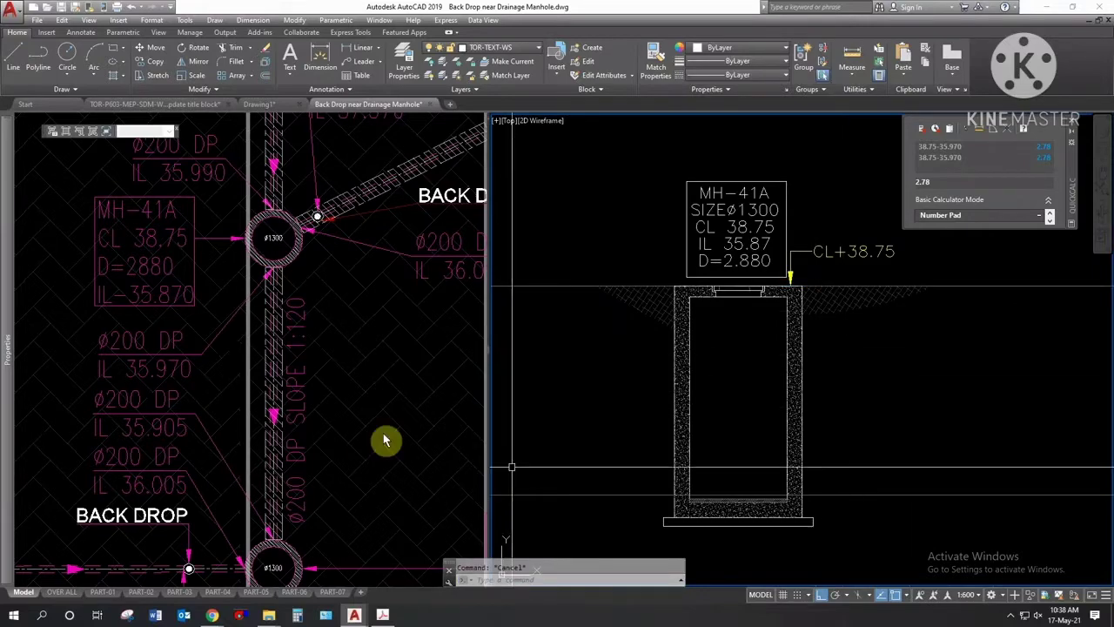
Step: Draw a vertical construction line with XLINE
left_click(383, 439)
type("xl")
key("Return")
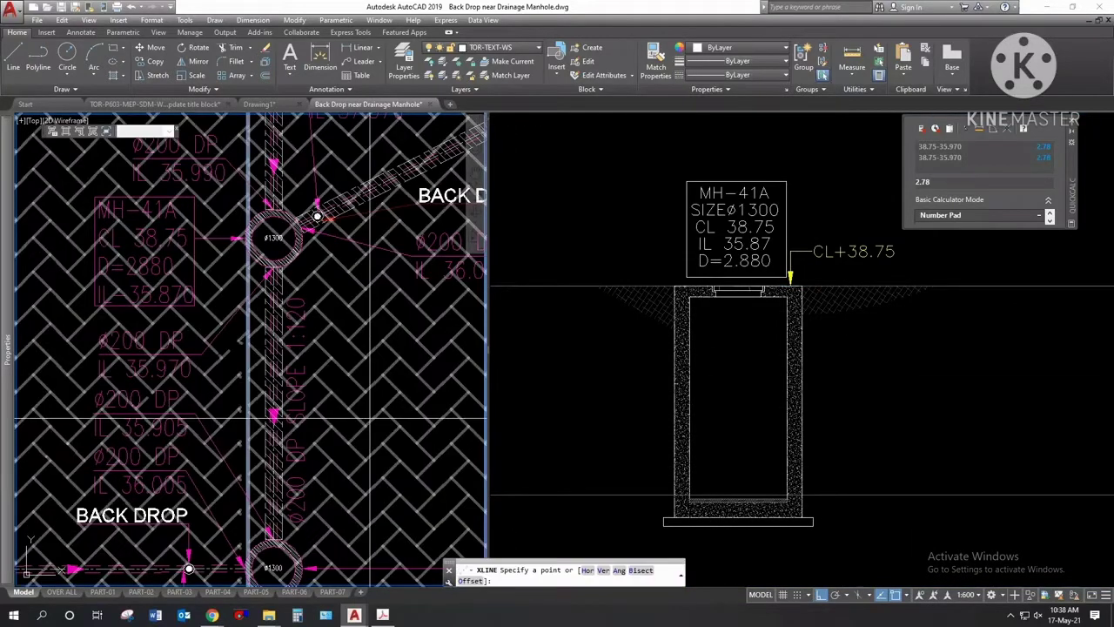
type("v")
key("Return")
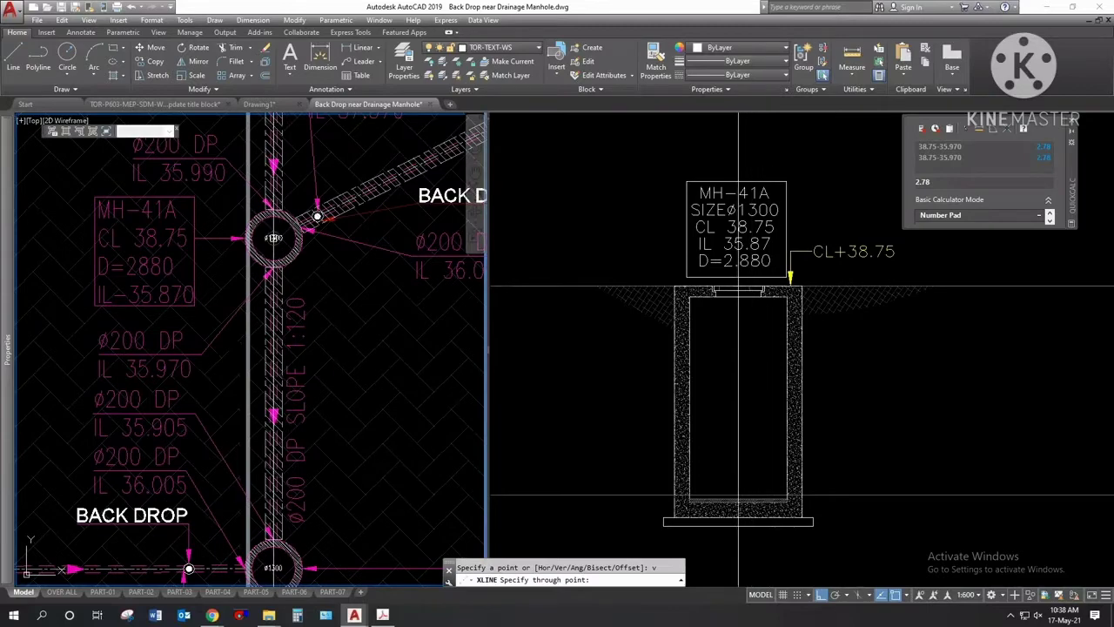
key("Escape")
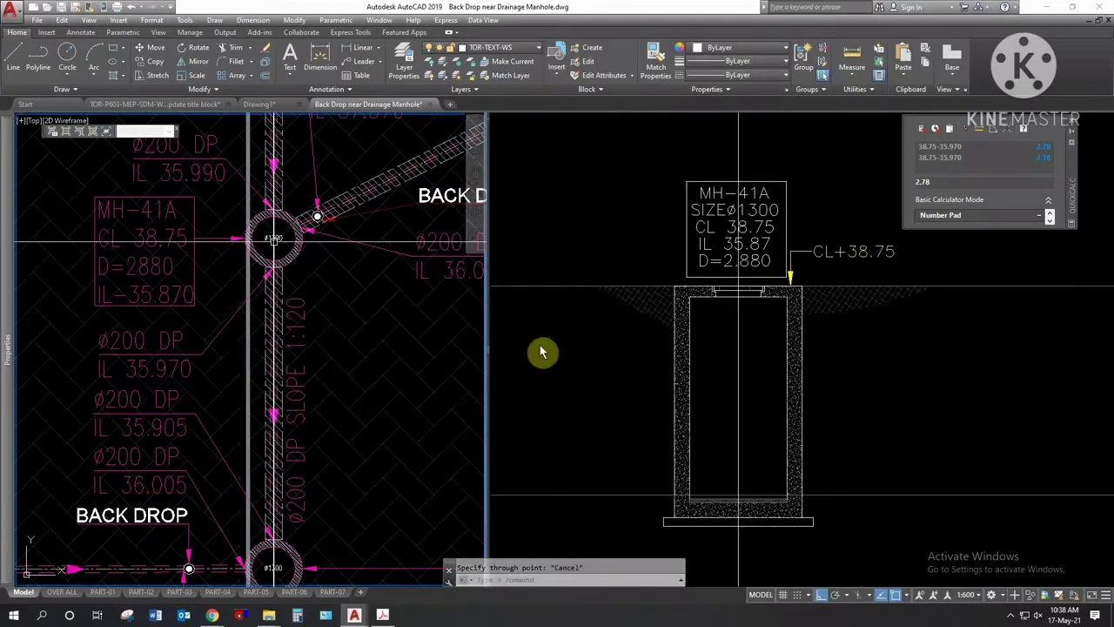
Step: Draw a radius-100 pipe circle on the manhole axis
left_click(882, 459)
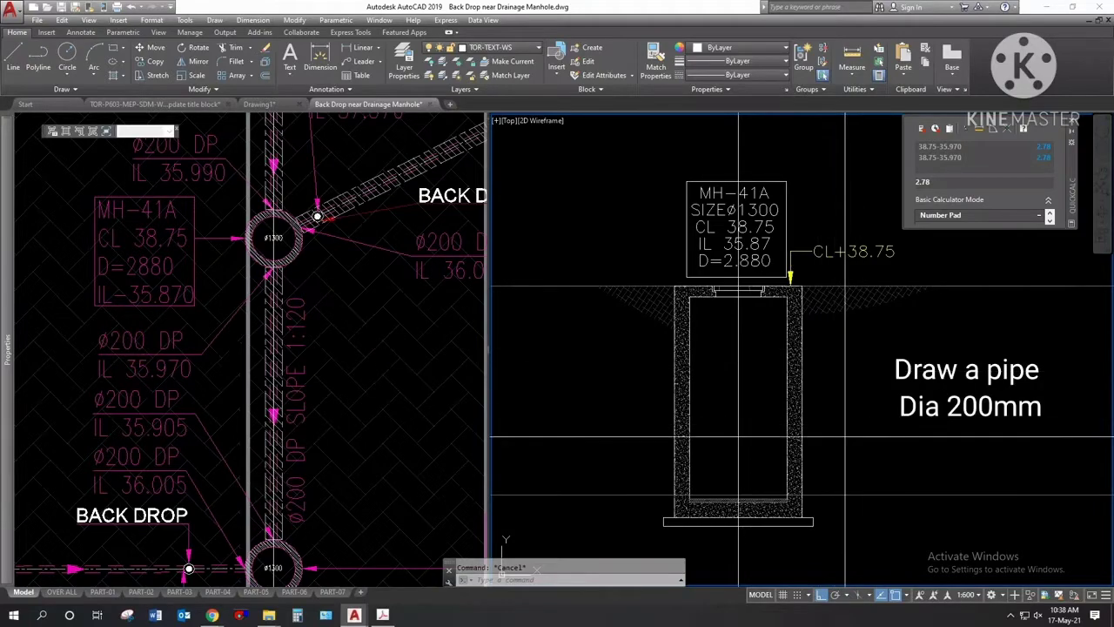
left_click(839, 451)
type("c")
key("Return")
left_click(738, 402)
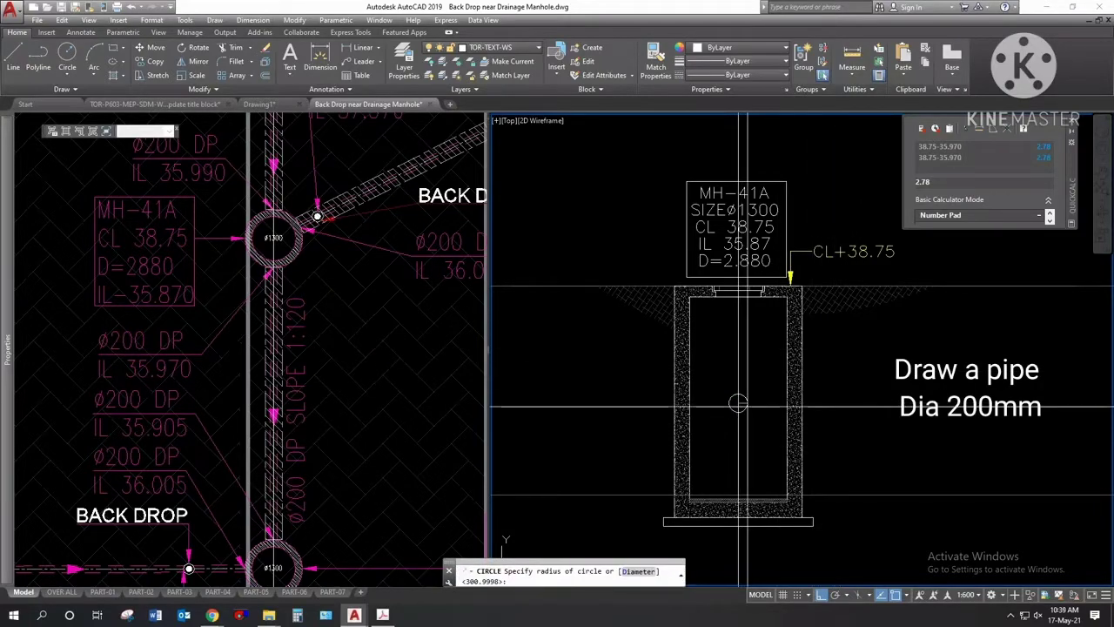
key("Escape")
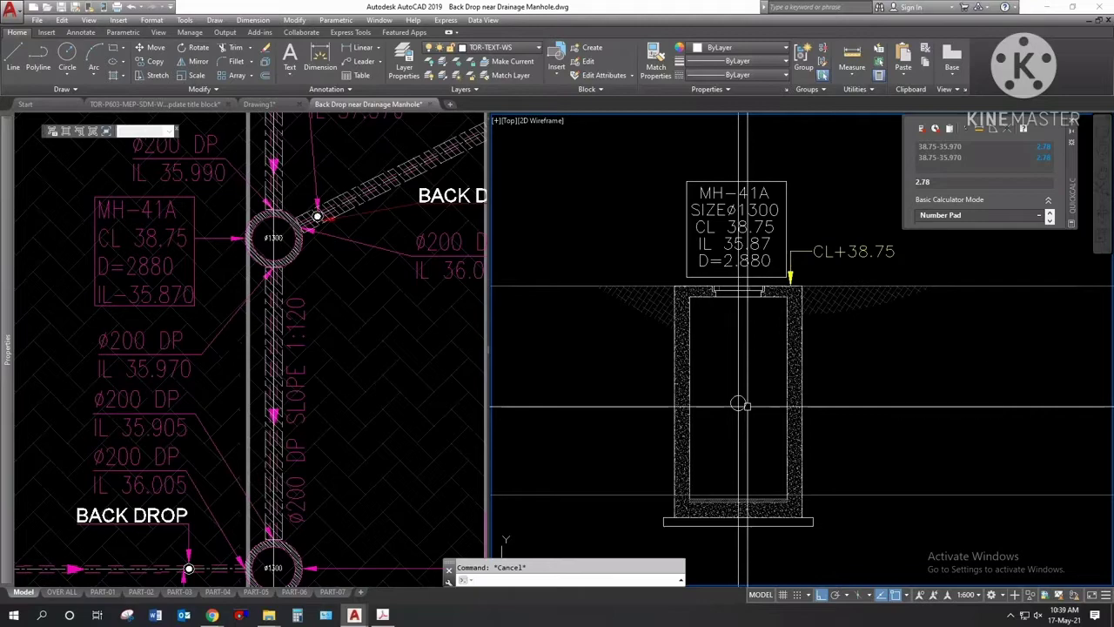
Step: Move the pipe circle down onto the invert line and delete the leftover helper line
left_click_drag(705, 368, 763, 441)
key("Return")
left_click(738, 402)
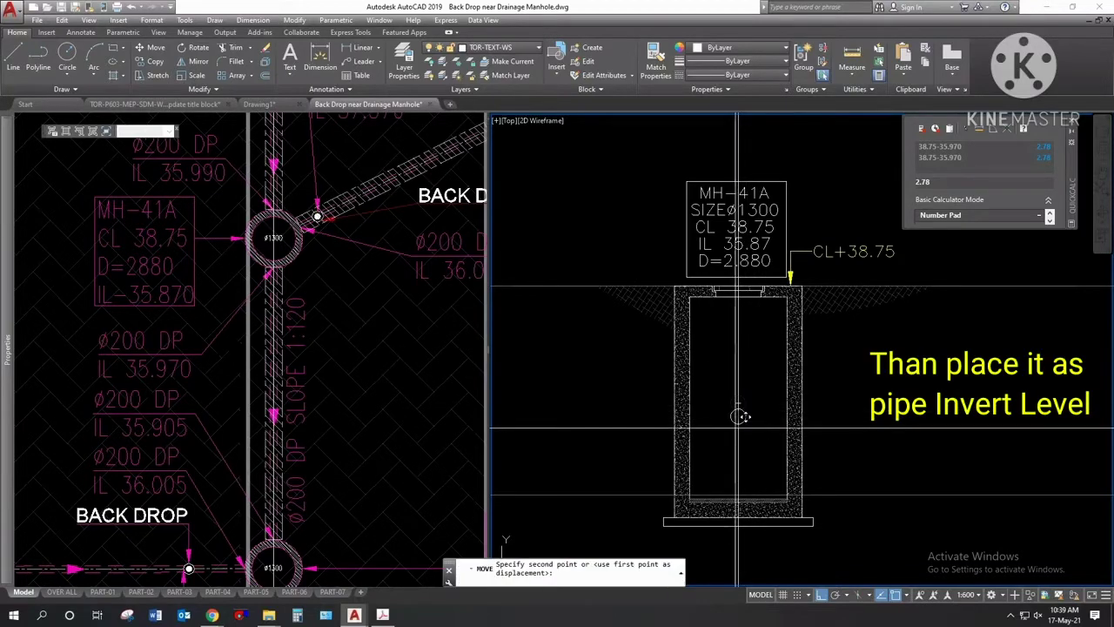
left_click(738, 488)
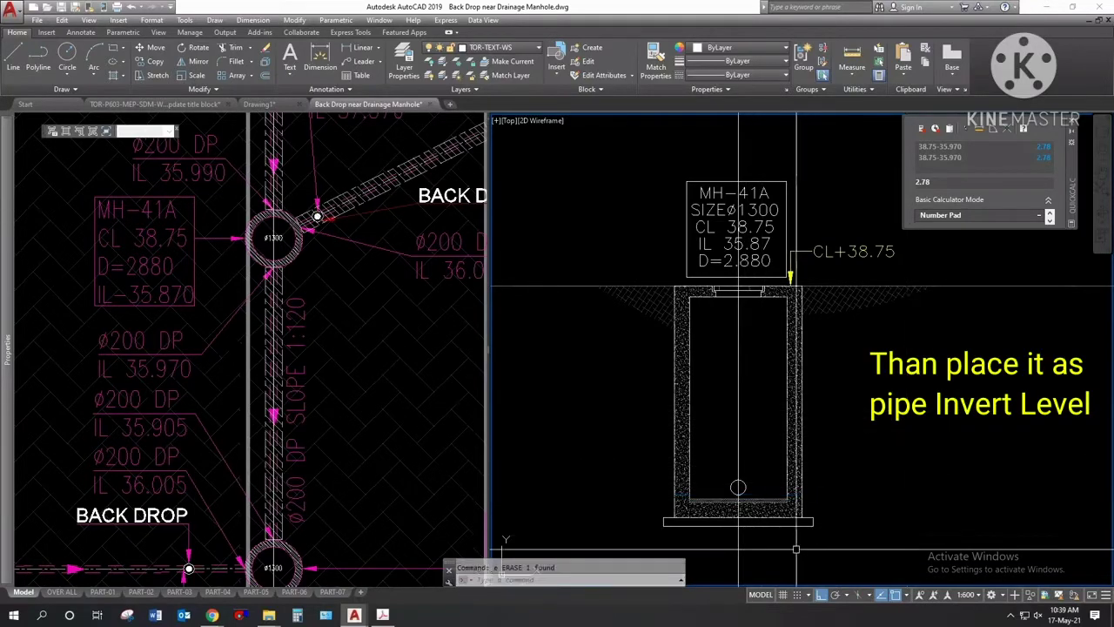
left_click(768, 549)
left_click(734, 546)
key("Delete")
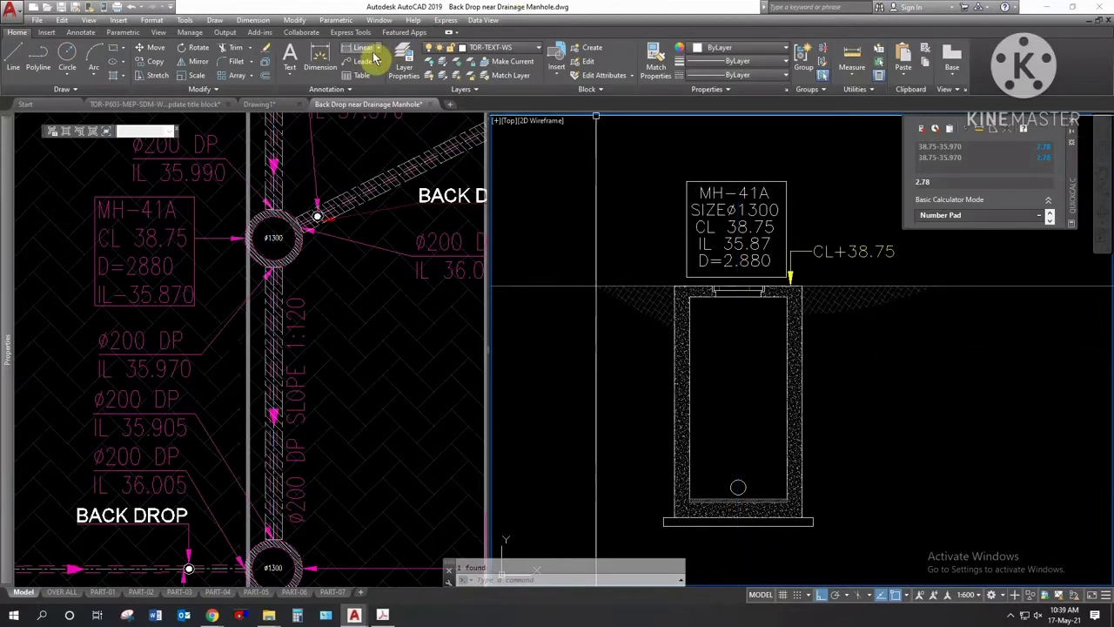
Step: Add a ø200 diameter dimension to the pipe circle
left_click(379, 63)
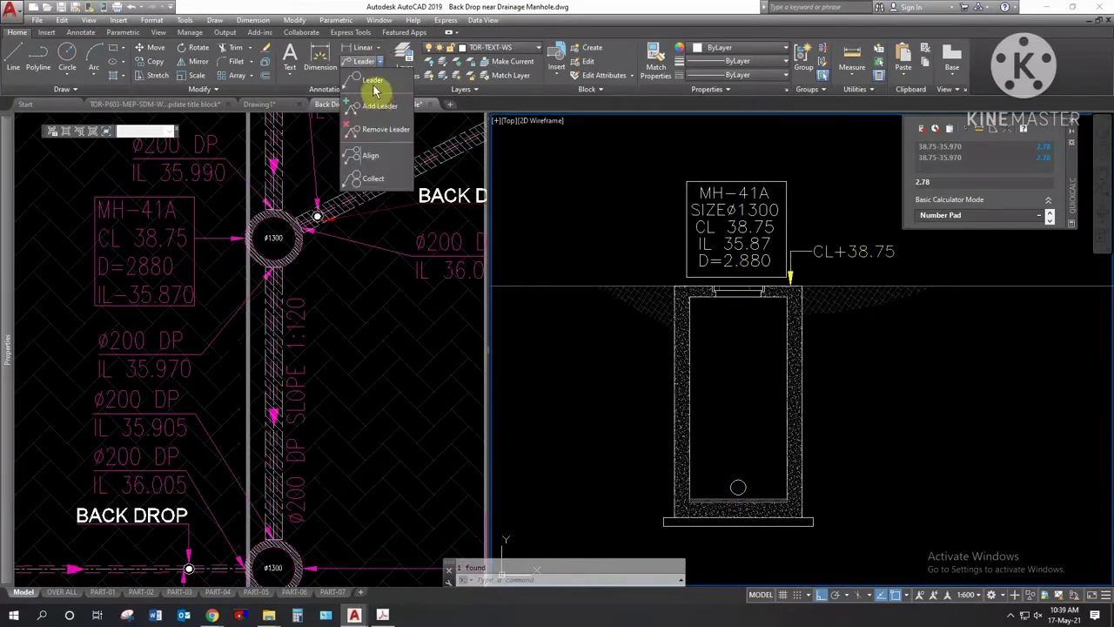
left_click(378, 48)
left_click(378, 48)
left_click(378, 48)
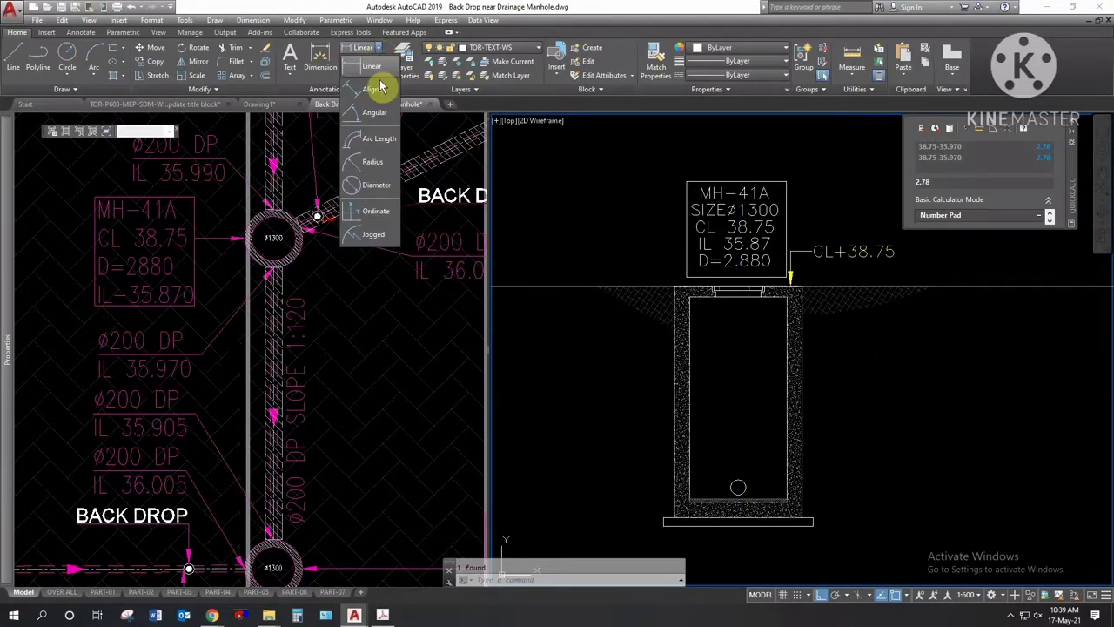
left_click(376, 186)
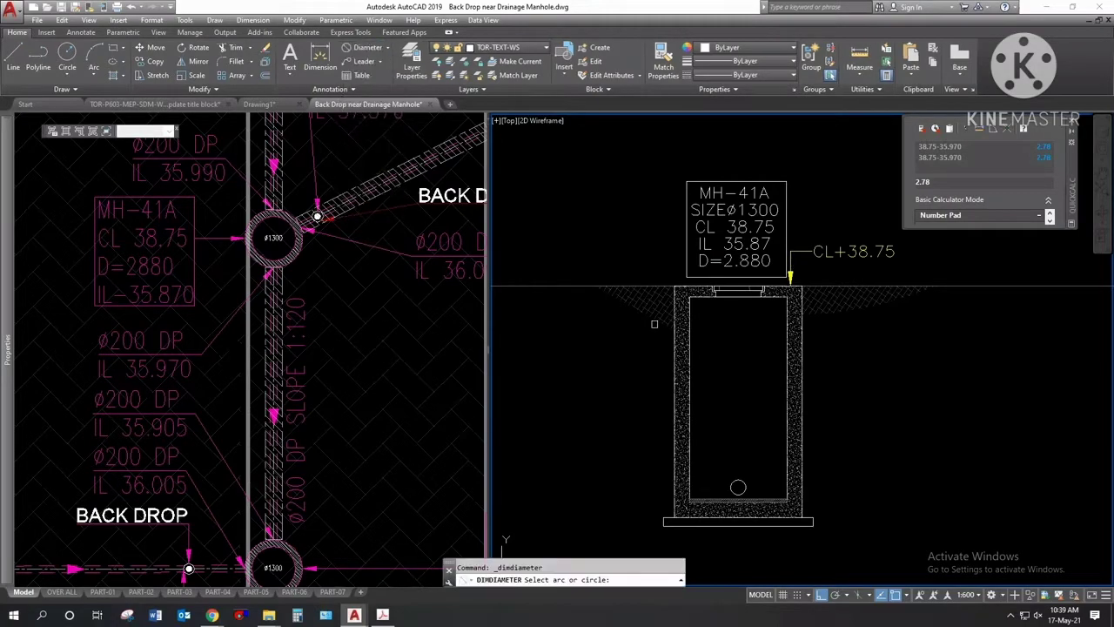
left_click(738, 487)
scroll(738, 486, "up", 3)
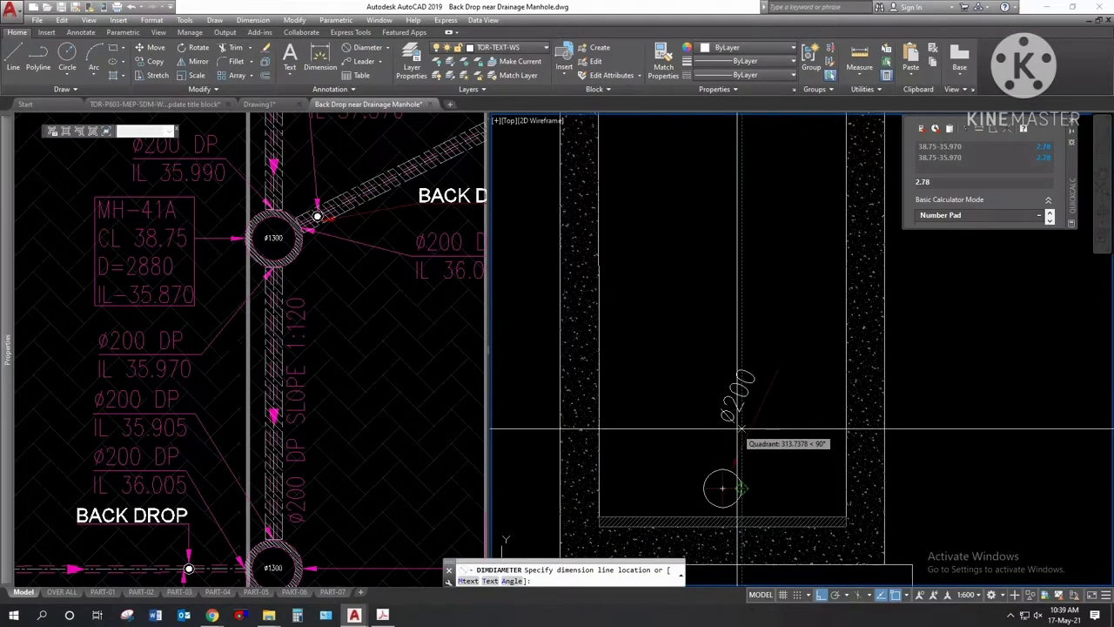
left_click(744, 383)
Step: Make the pipe circle red
middle_click_drag(744, 383, 744, 337)
left_click(675, 404)
left_click(826, 505)
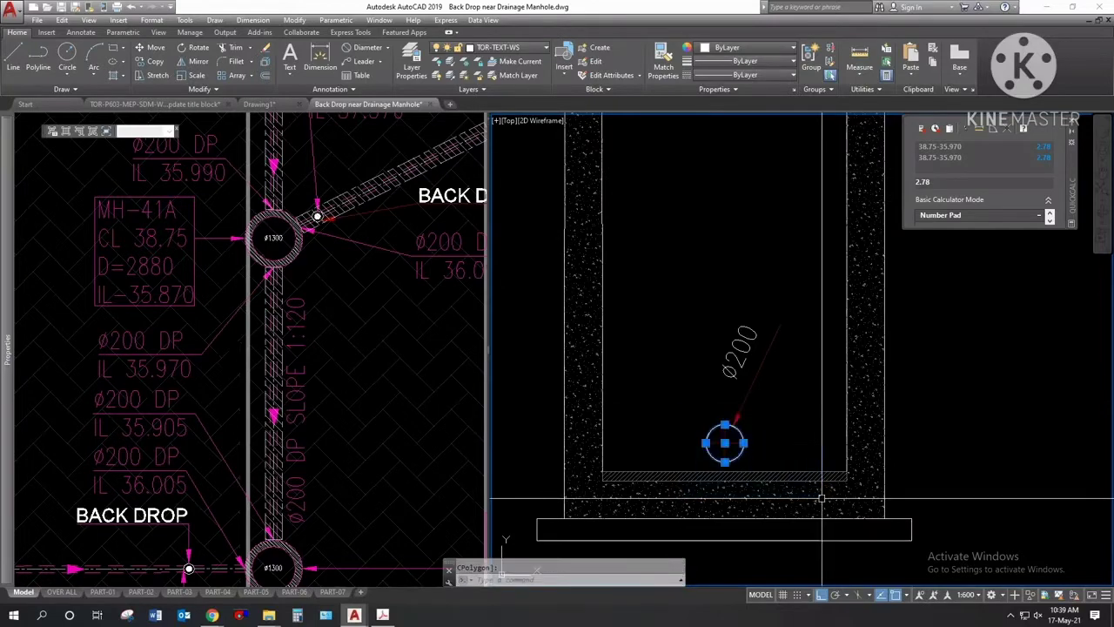
left_click(720, 50)
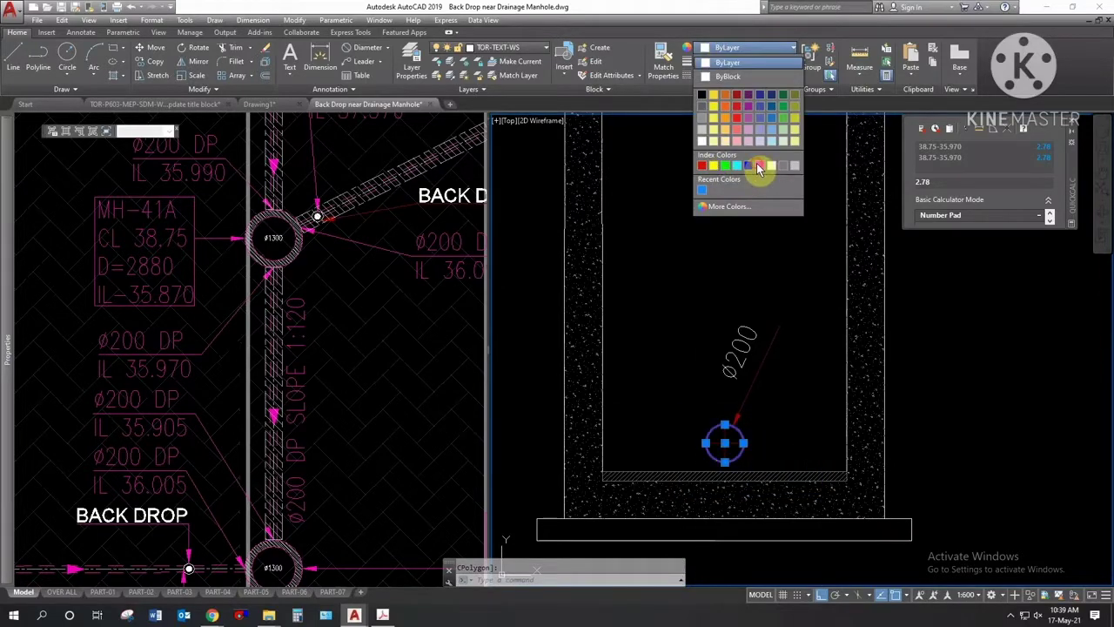
left_click(759, 165)
Step: Add the 2780 linear dimension from cover level to the pipe invert
key("Escape")
scroll(724, 392, "down", 2)
left_click(617, 149)
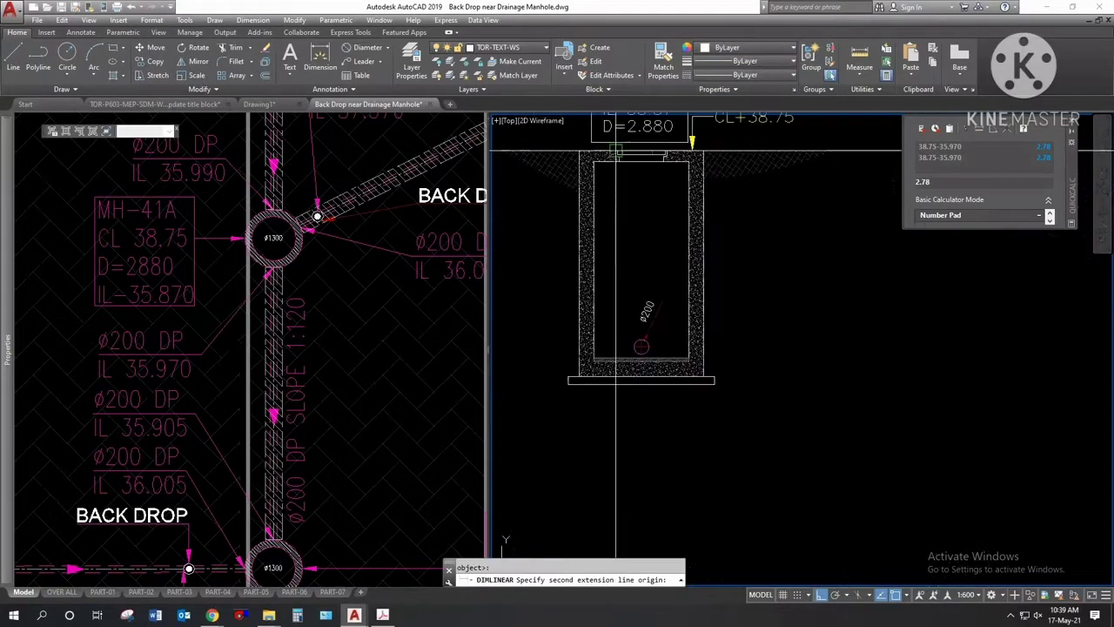
scroll(625, 343, "up", 5)
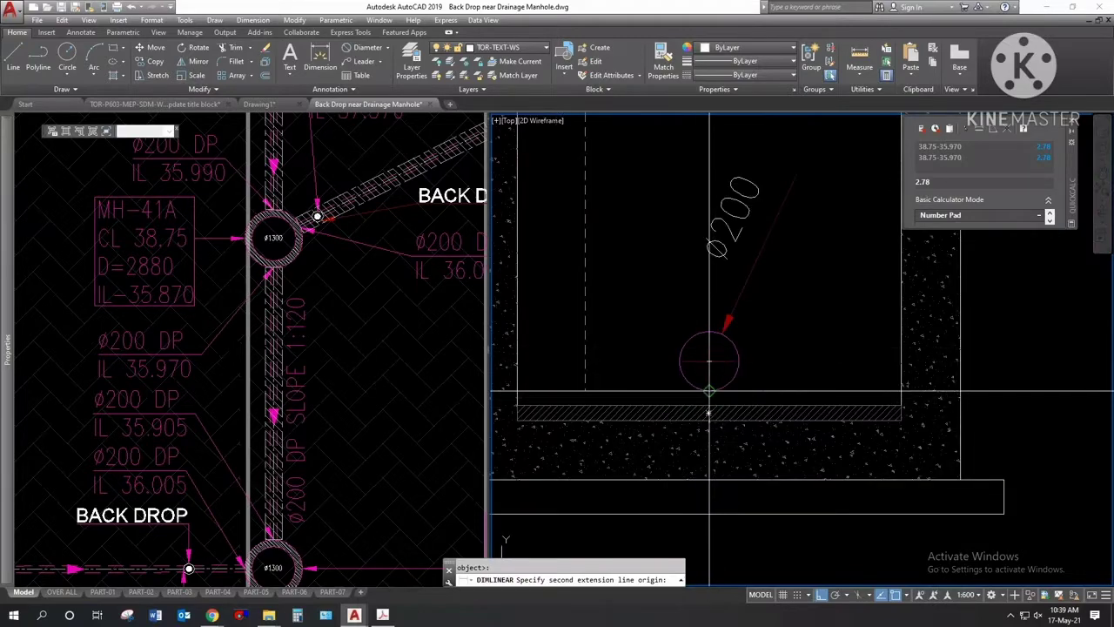
left_click(709, 411)
scroll(674, 327, "down", 2)
scroll(675, 327, "down", 2)
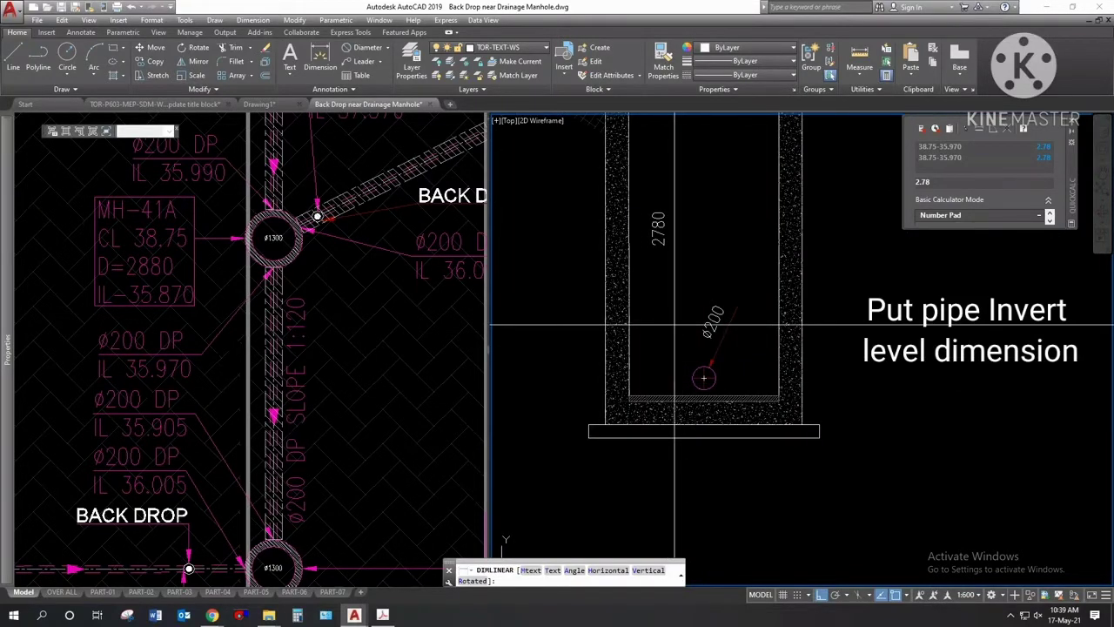
key("Escape")
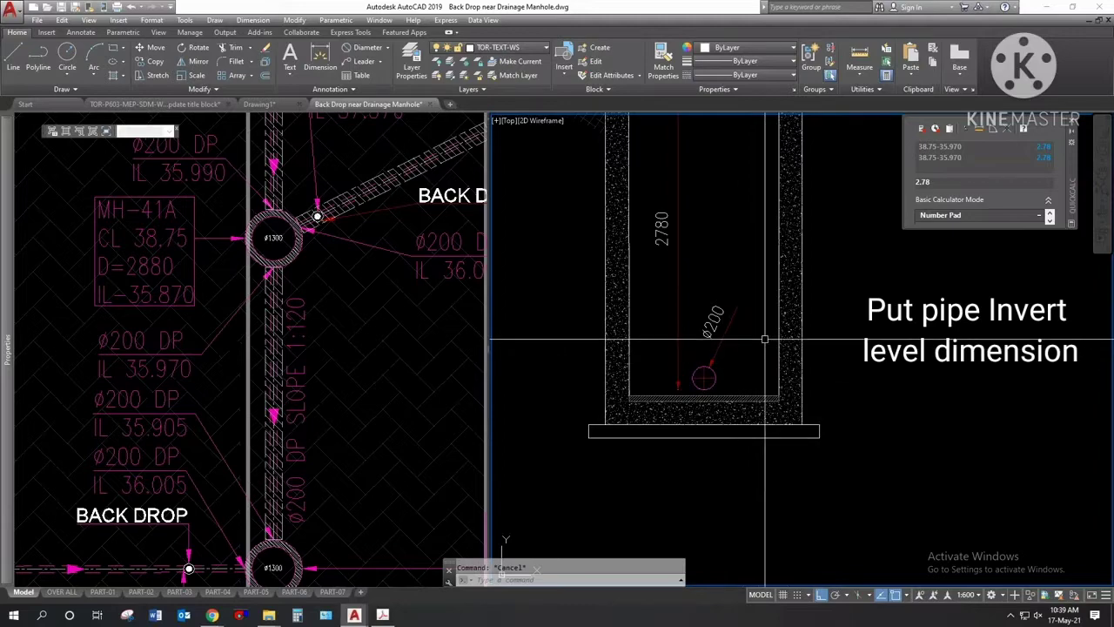
type("ma")
Step: Add the 2880 overall manhole depth dimension from cover level to the floor
key("Return")
middle_click_drag(734, 339, 783, 557)
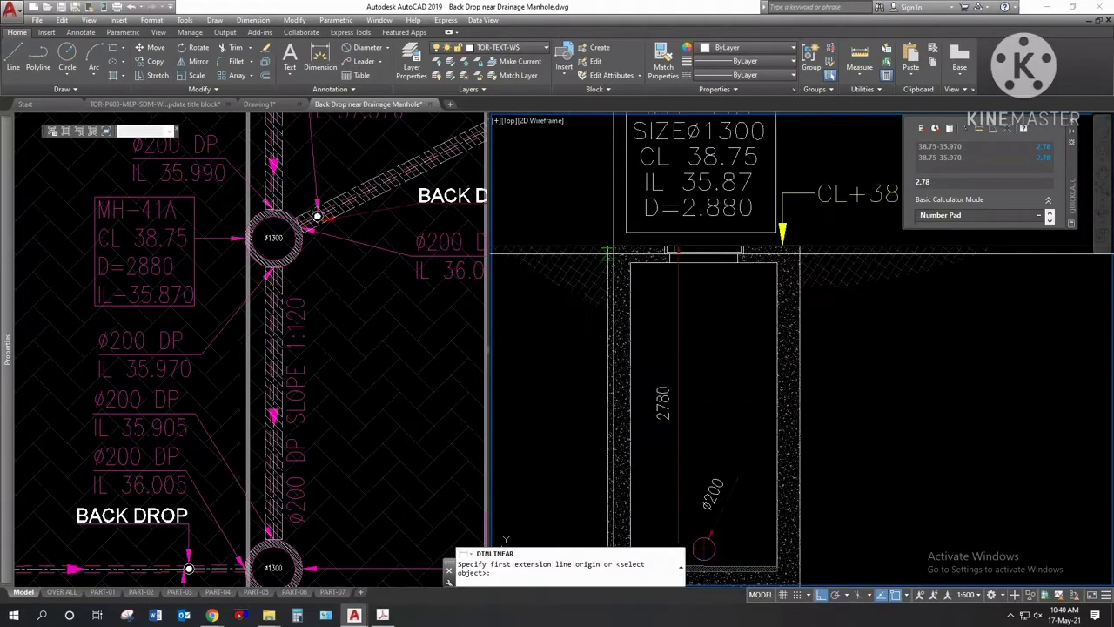
scroll(881, 233, "up", 2)
left_click(881, 233)
scroll(882, 233, "down", 1)
middle_click_drag(871, 522, 620, 261)
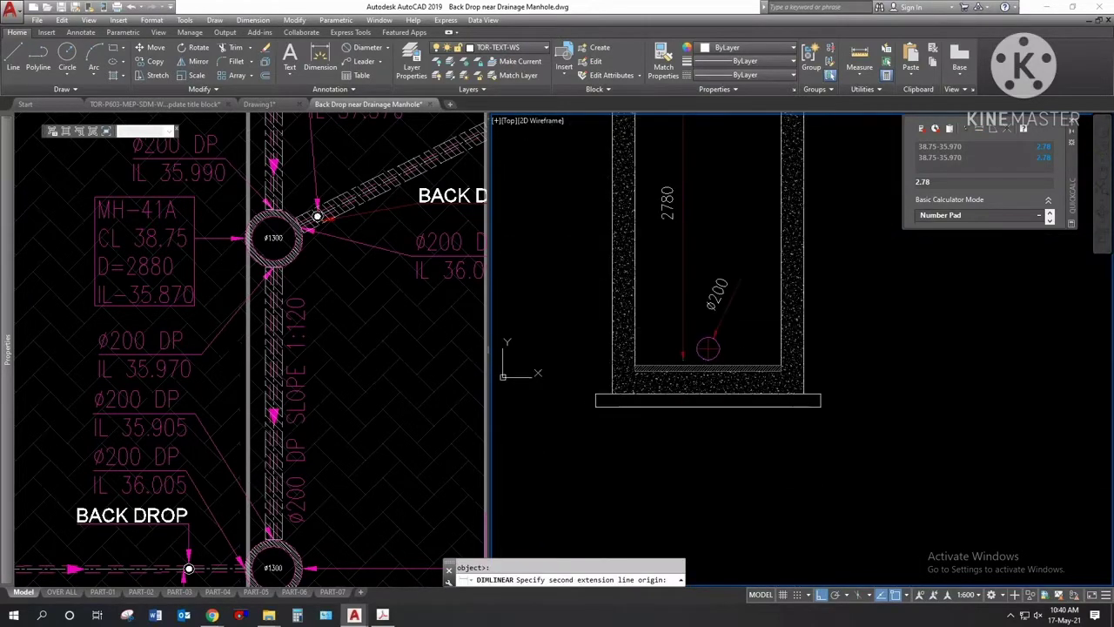
scroll(621, 372, "up", 2)
left_click(671, 400)
scroll(671, 400, "down", 3)
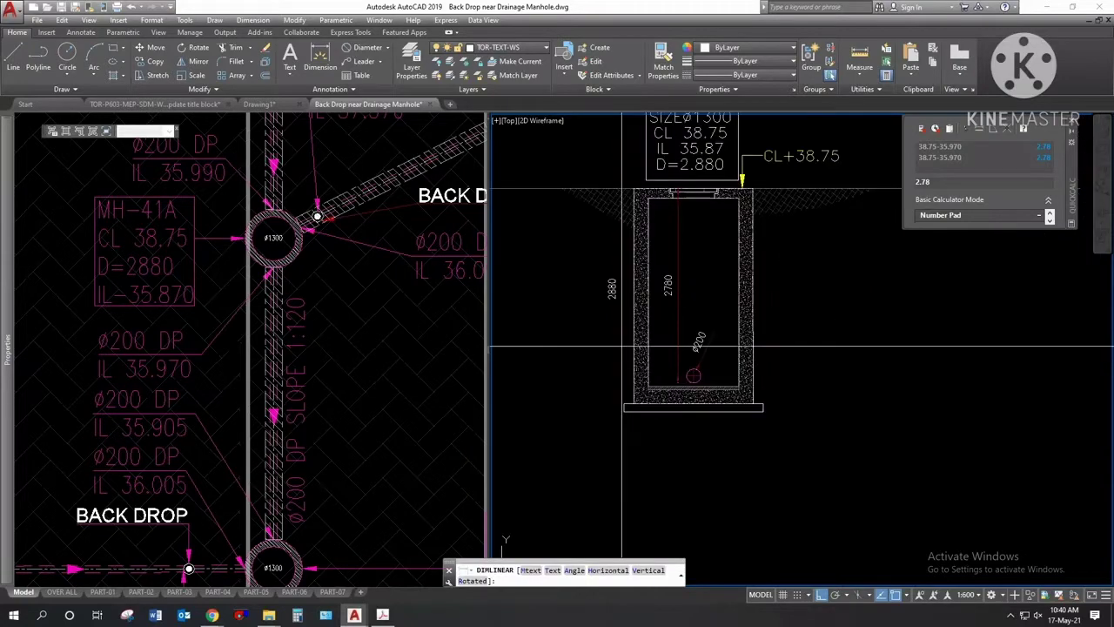
left_click(623, 287)
middle_click_drag(682, 329, 652, 387)
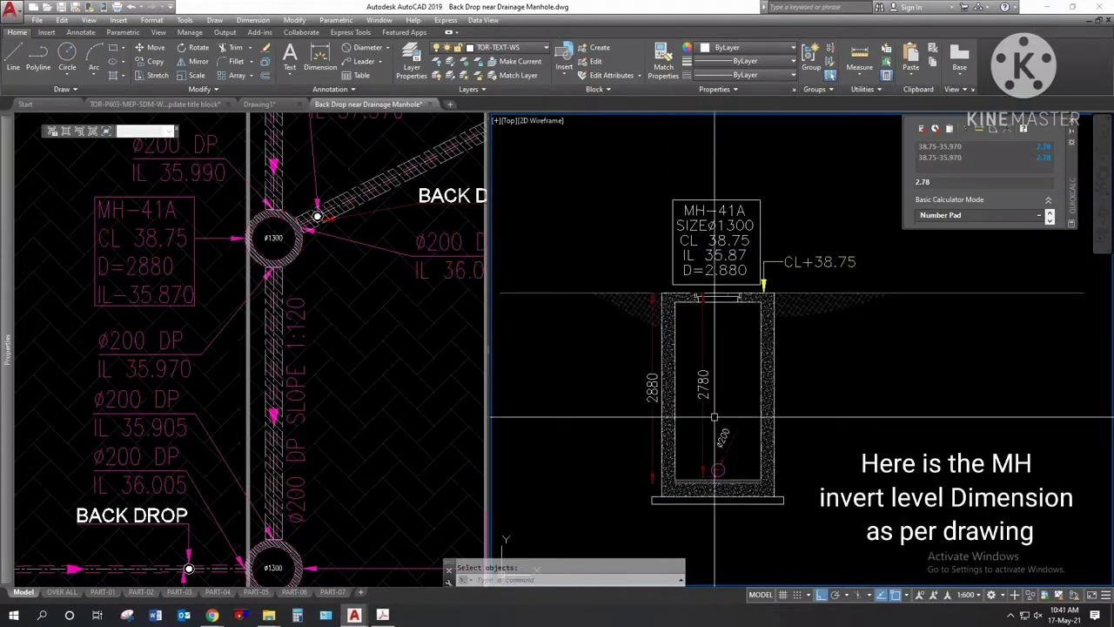
type("m")
key("space")
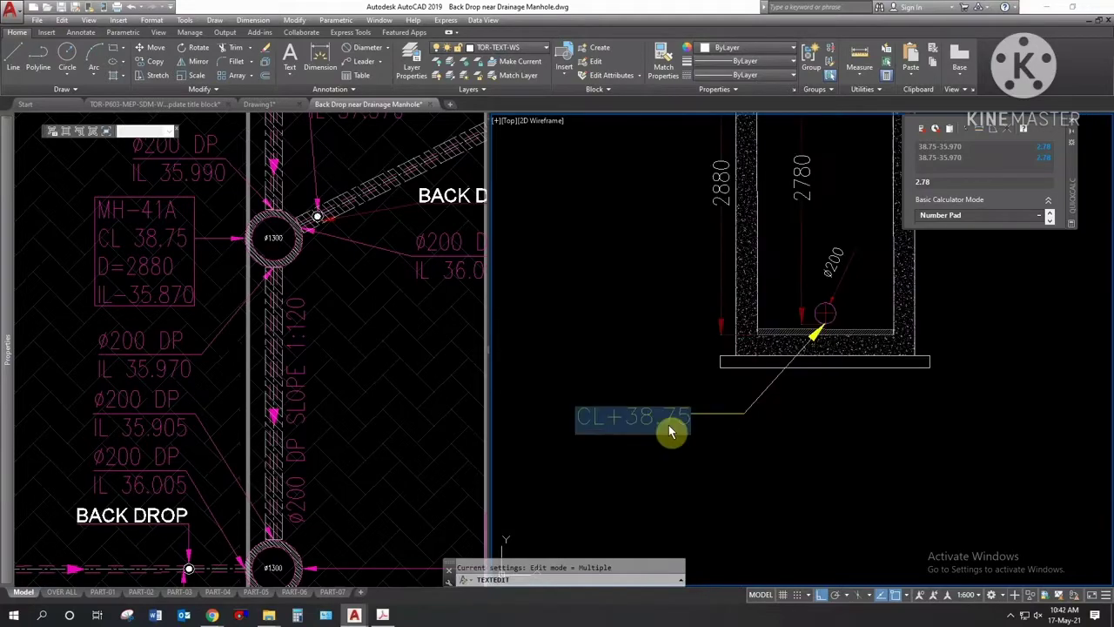
Step: Change the label text to IL-35.970 and reposition it
type("IL")
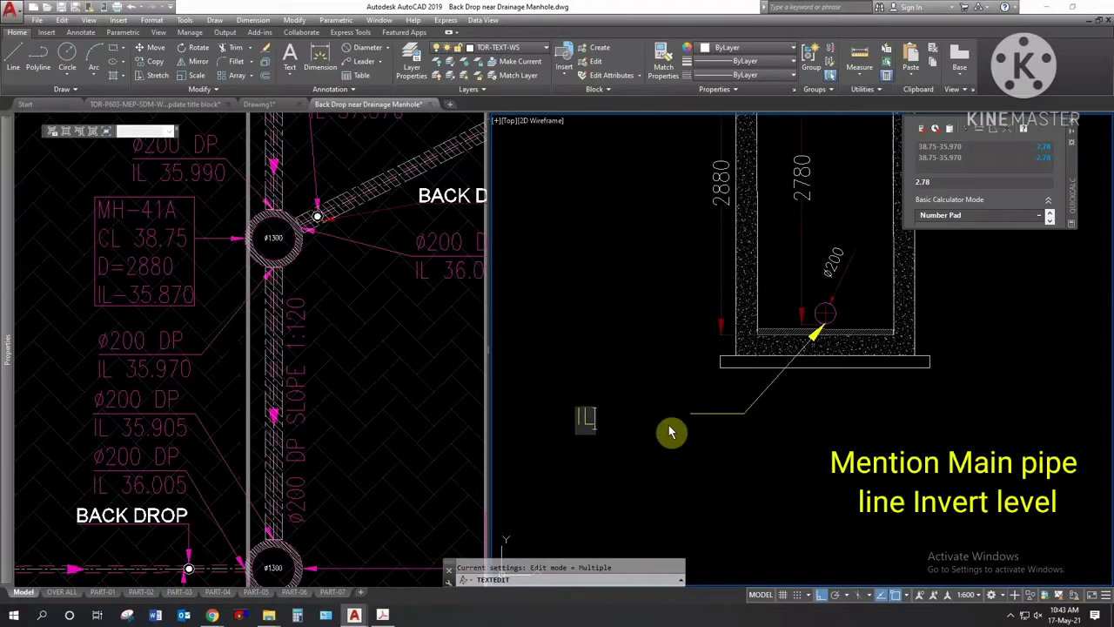
type("-35.970")
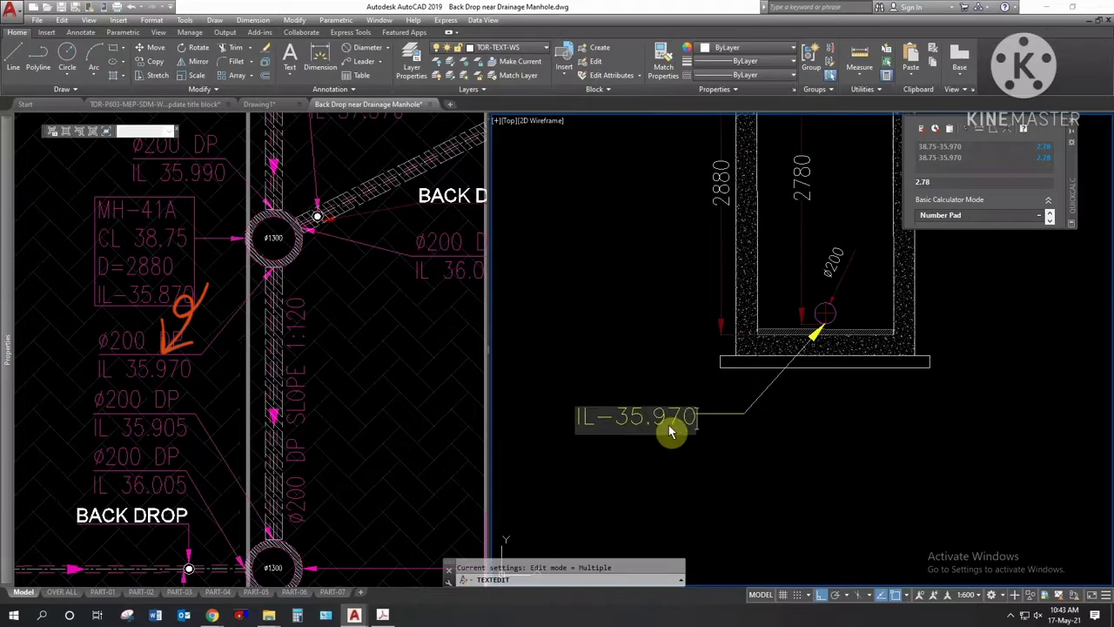
left_click(688, 442)
key("Escape")
left_click(577, 416)
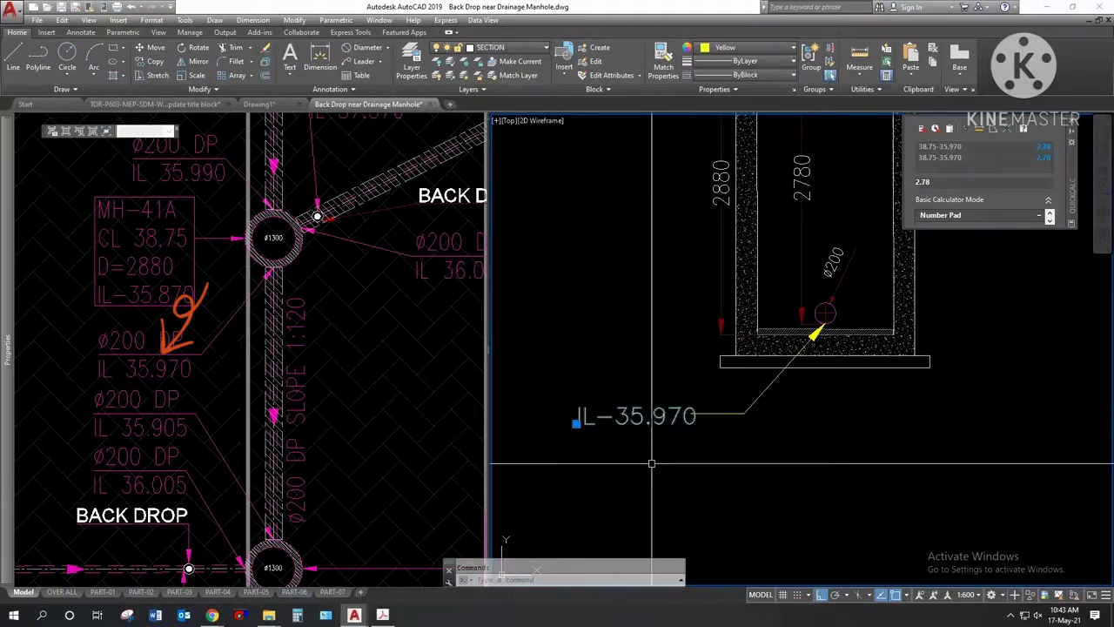
type("m")
key("Return")
left_click(645, 474)
key("Escape")
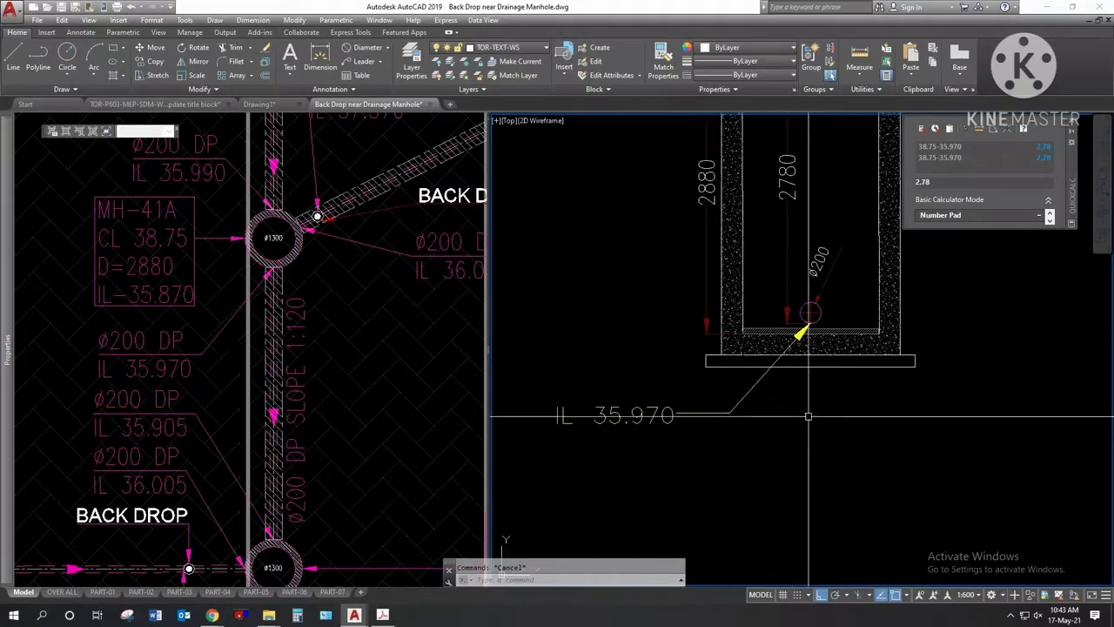
Step: Copy the IL-35.970 label just below and change the copy to 50mmBENCHING
type("co")
key("Return")
left_click(613, 415)
key("Return")
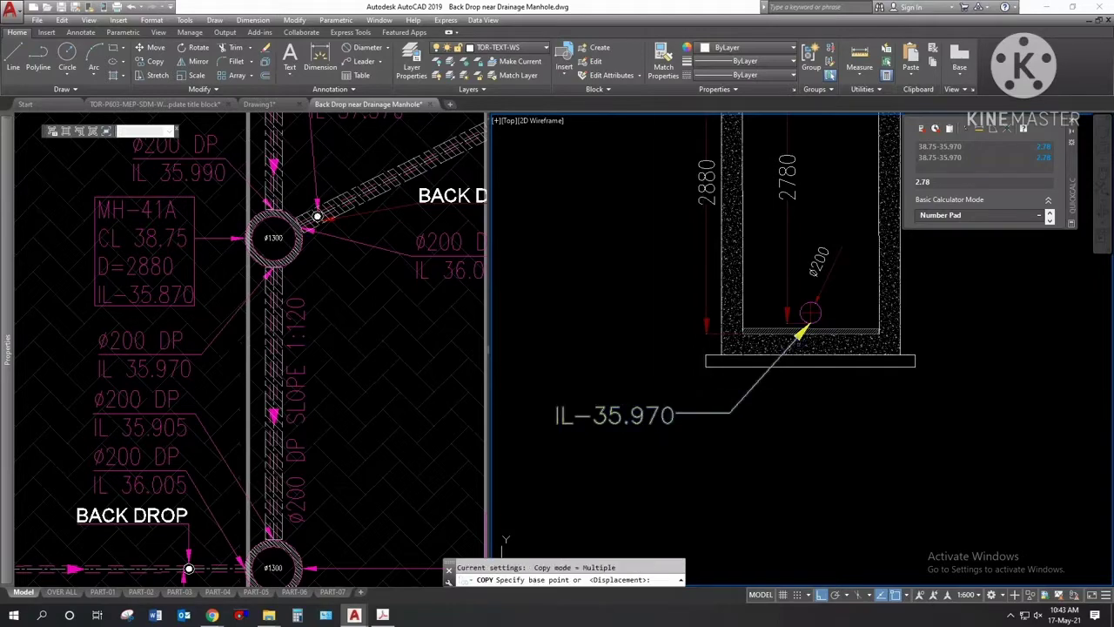
left_click(660, 443)
left_click(665, 474)
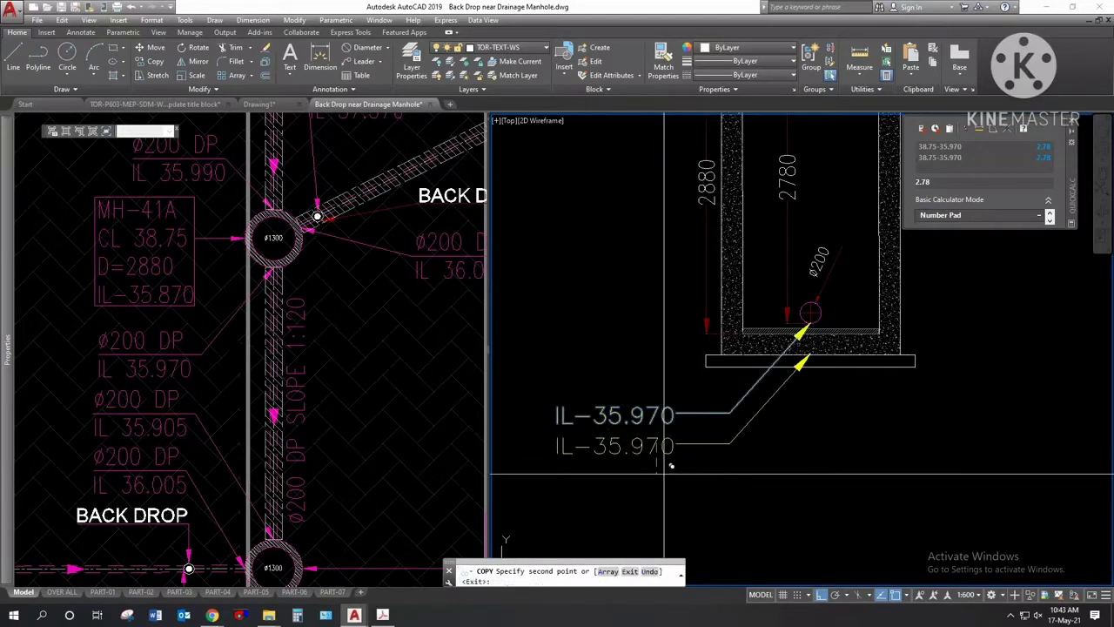
key("Escape")
double_click(535, 496)
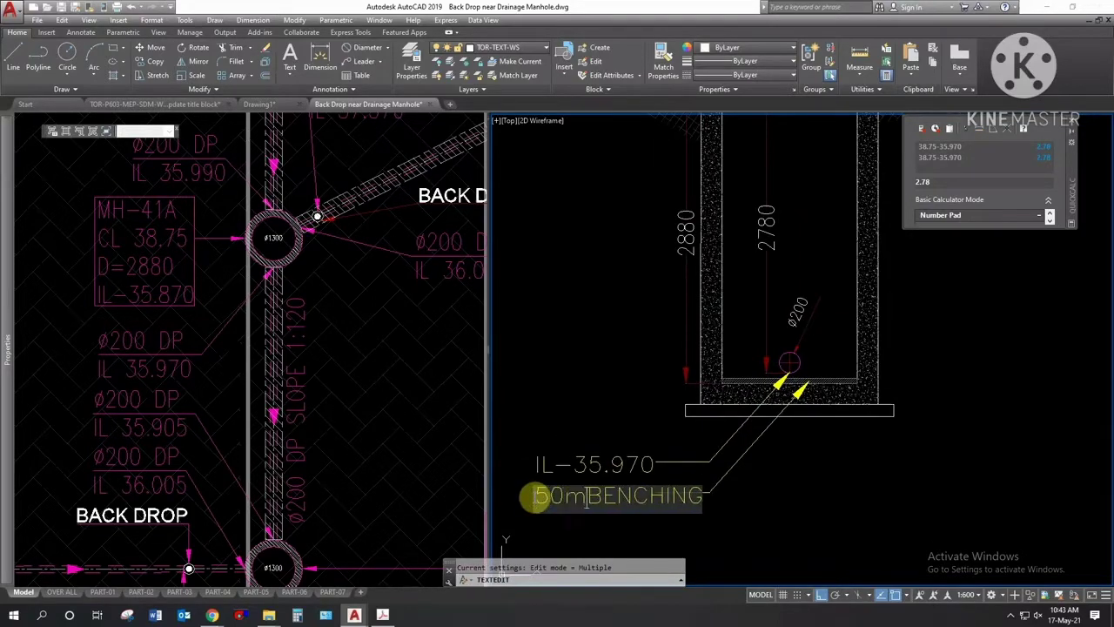
left_click(743, 509)
key("Escape")
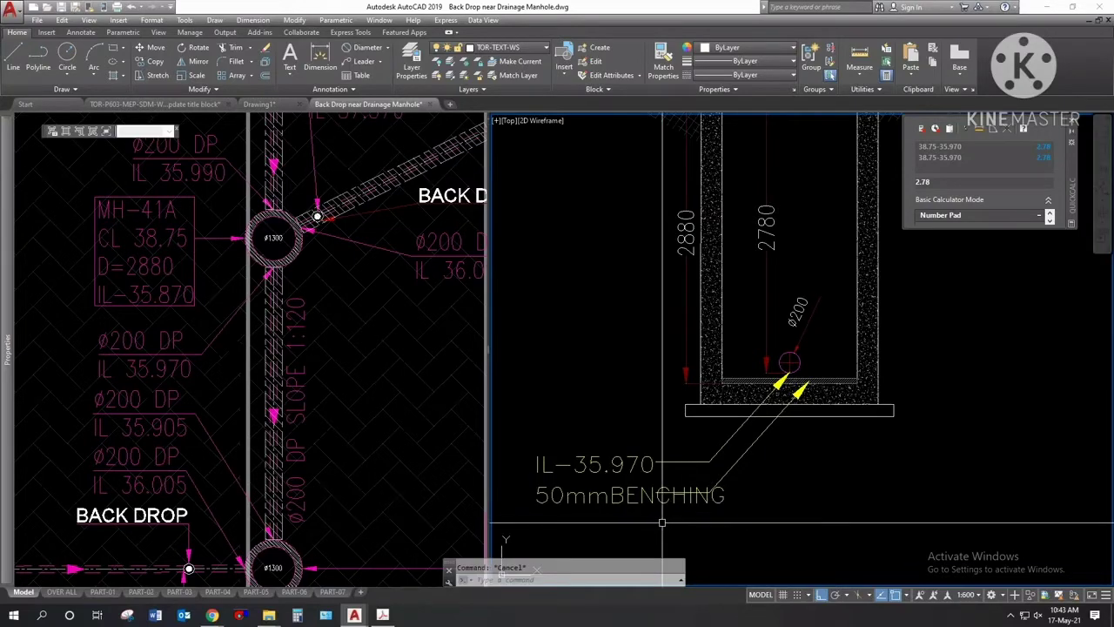
Step: Move both the IL-35.970 and 50mmBENCHING labels further left below the manhole
type("m")
key("Return")
left_click(726, 514)
left_click(618, 409)
key("Return")
left_click(618, 409)
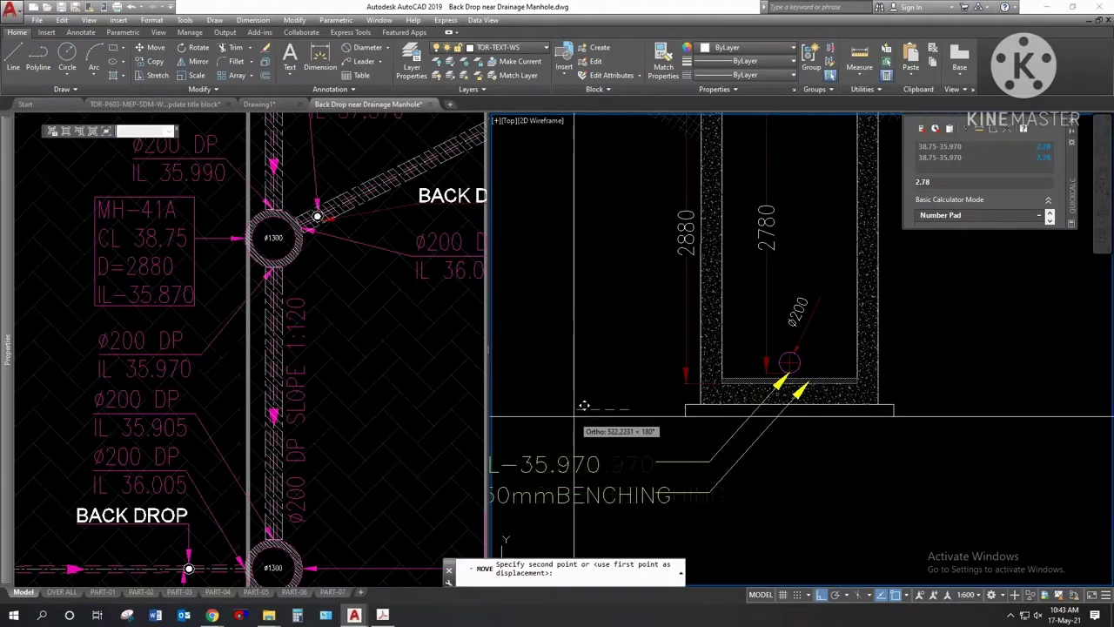
left_click(802, 369)
key("Escape")
scroll(803, 369, "down", 3)
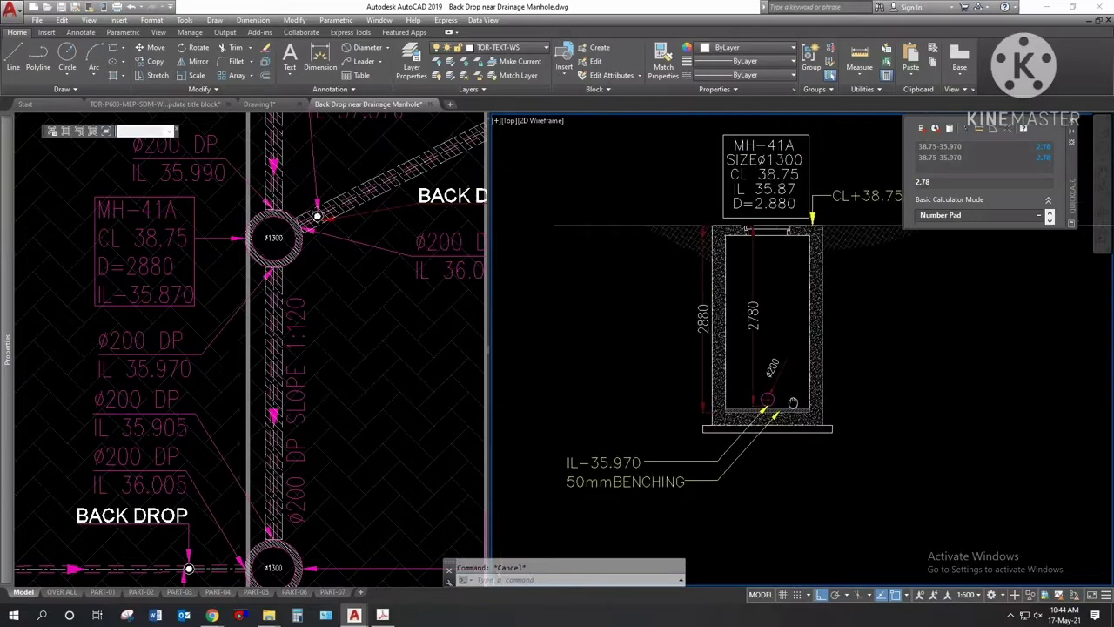
Step: Pan the plan view to centre the back drop pipe and its IL 36.090
scroll(786, 354, "up", 3)
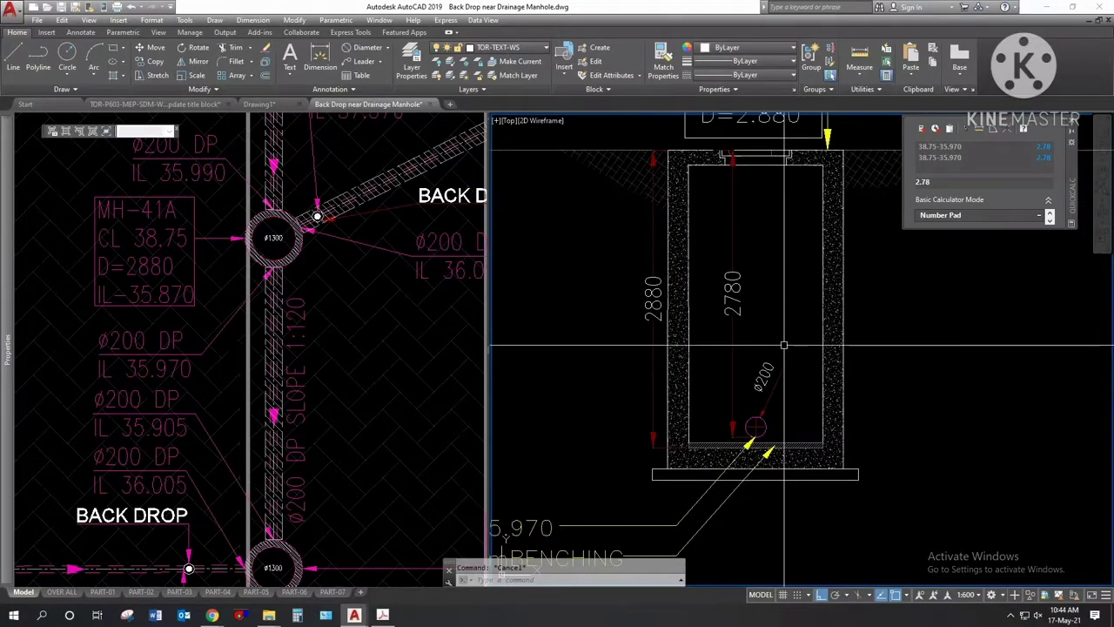
left_click(296, 220)
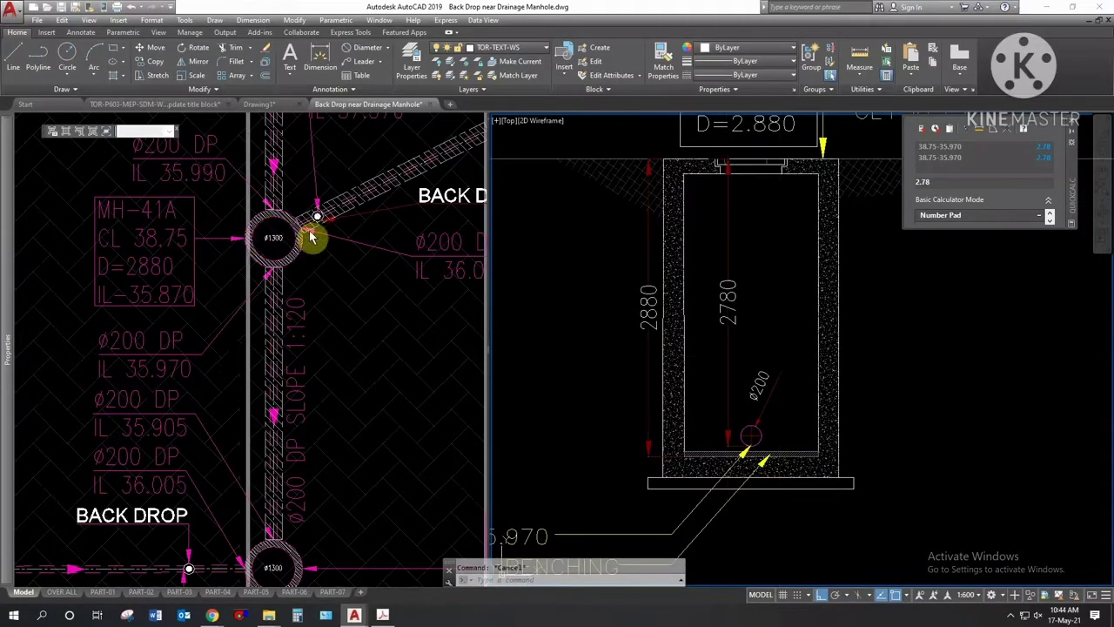
left_click(300, 241)
middle_click_drag(346, 276, 250, 324)
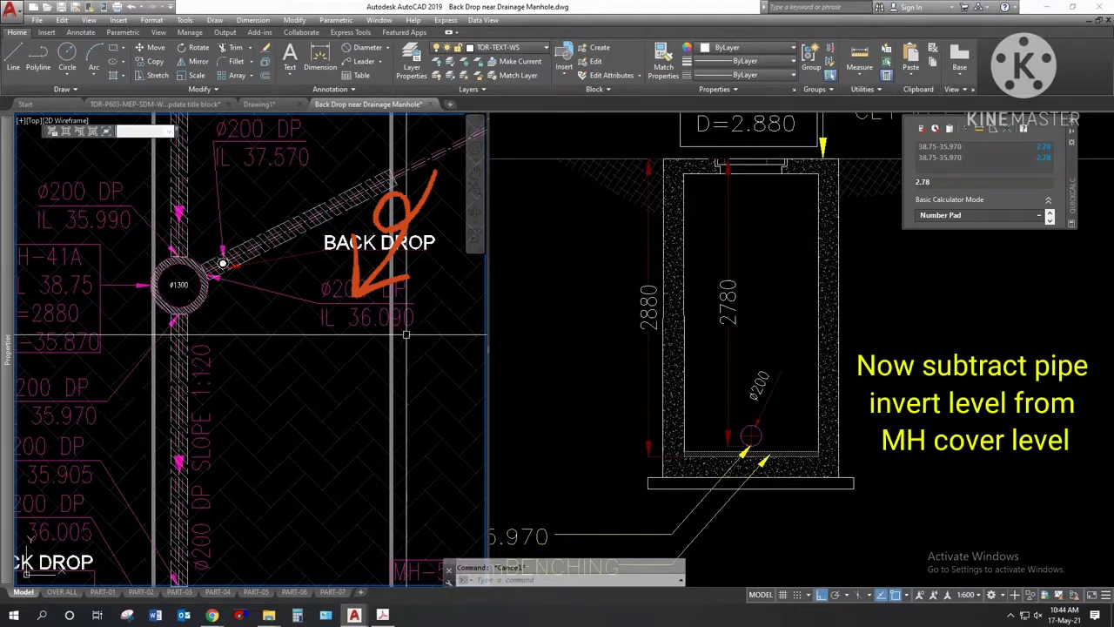
middle_click_drag(262, 308, 282, 334)
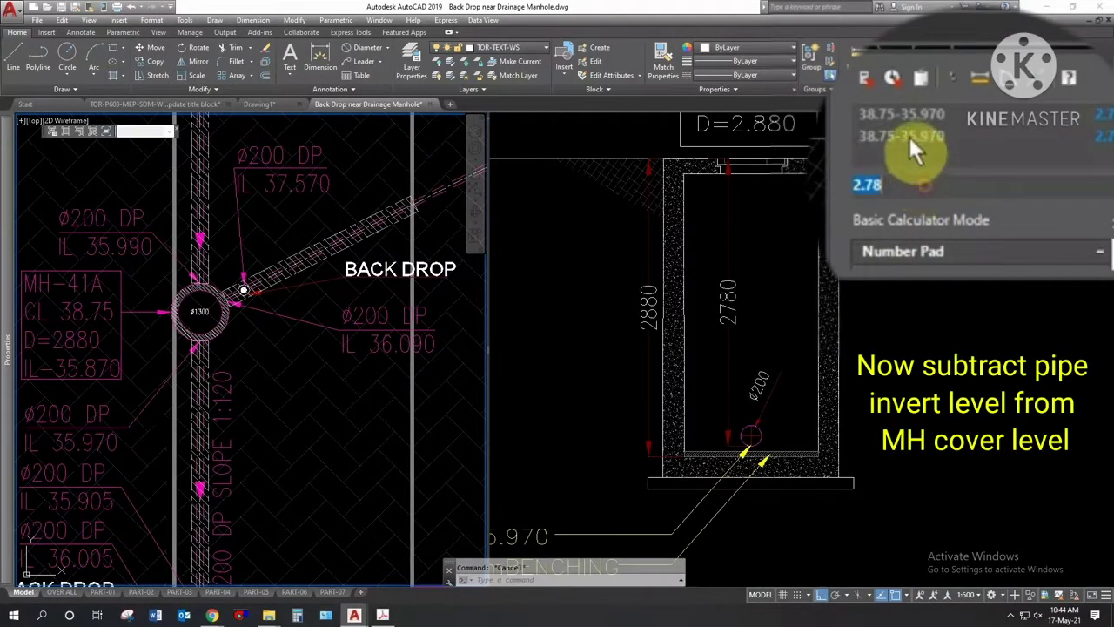
Step: Edit the QuickCalc expression to 38.75-36.090, giving 2.66
double_click(910, 136)
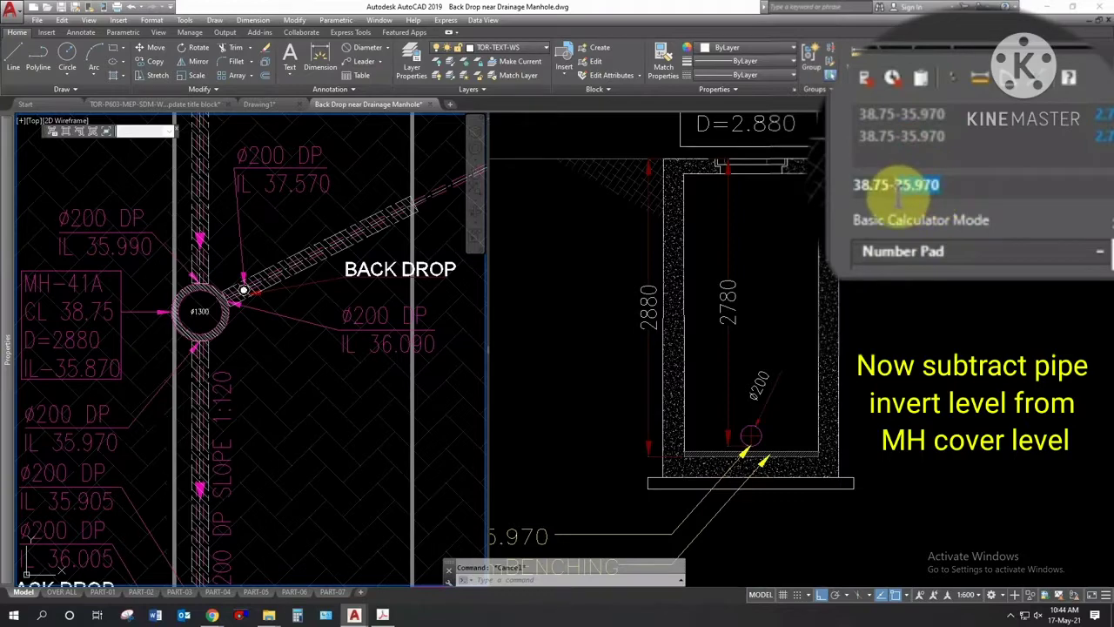
left_click(960, 180)
type("6")
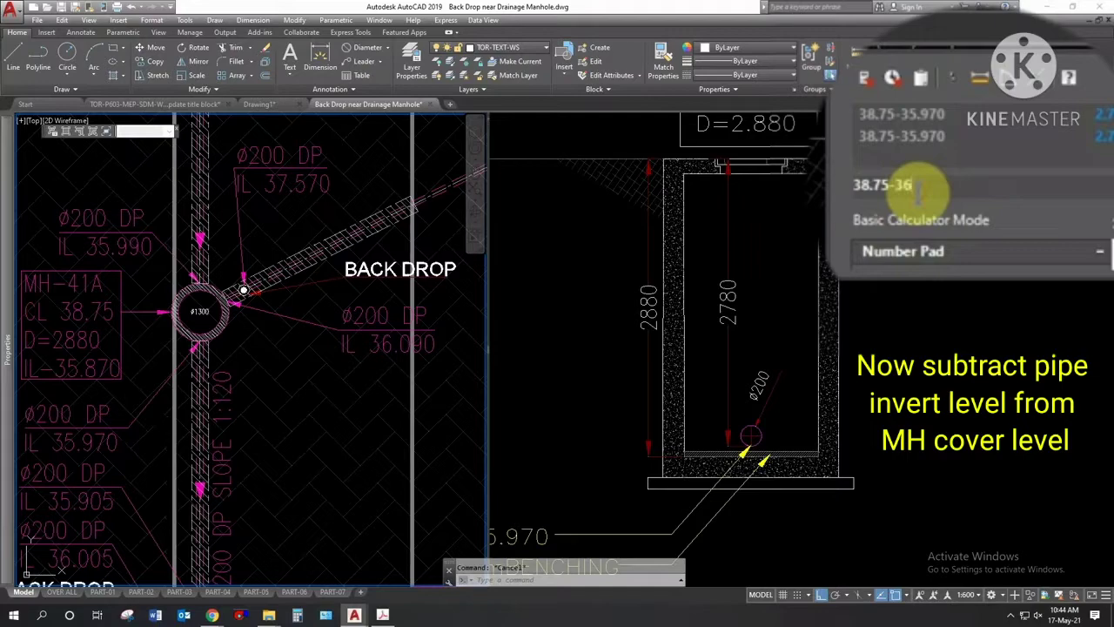
type(".0")
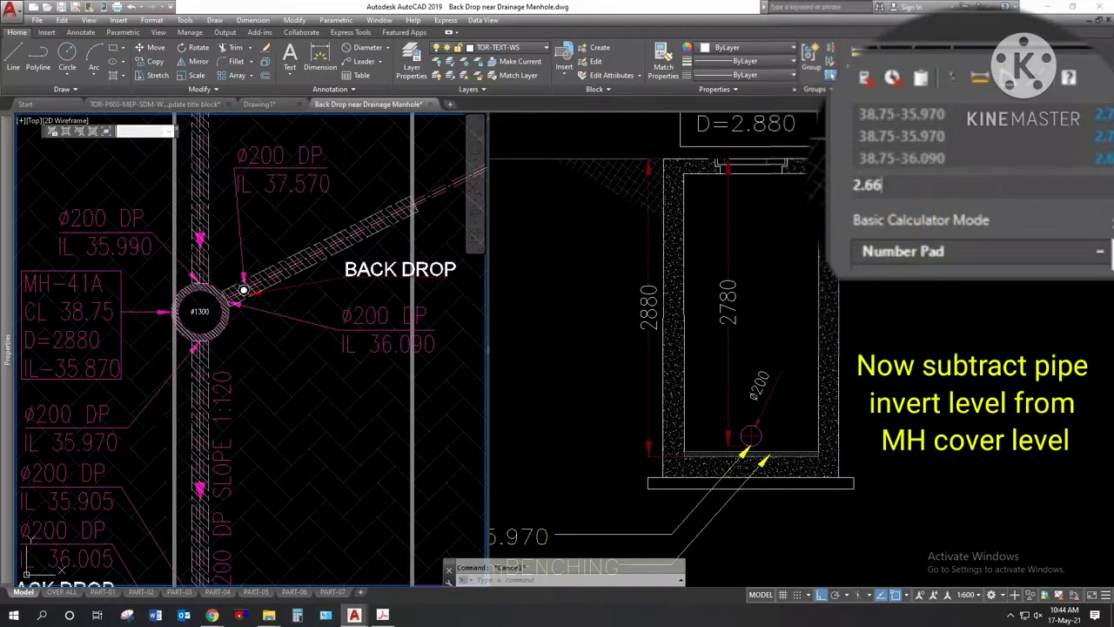
left_click(867, 200)
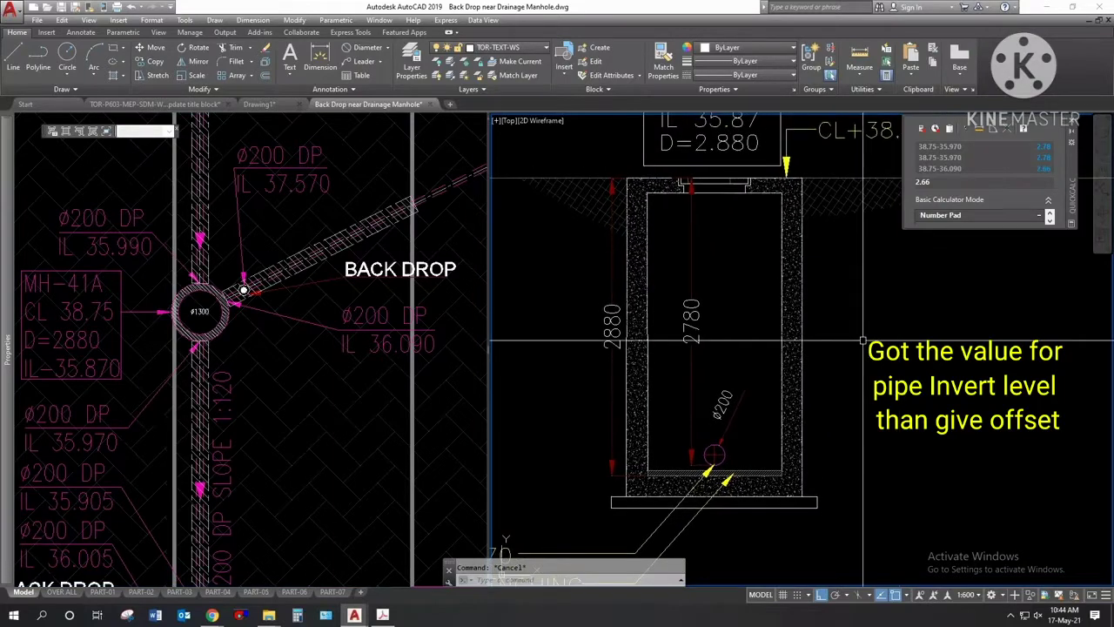
Step: Offset the cover level line 2660 down to the back drop pipe invert
type("o")
key("Return")
type("60")
key("Return")
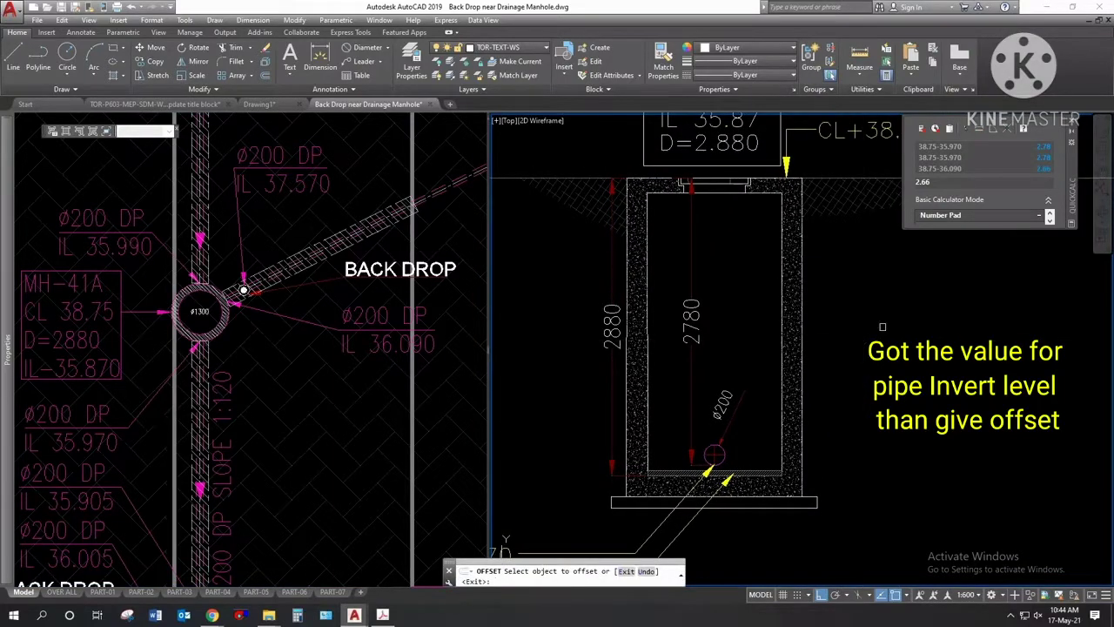
middle_click_drag(882, 327, 795, 392)
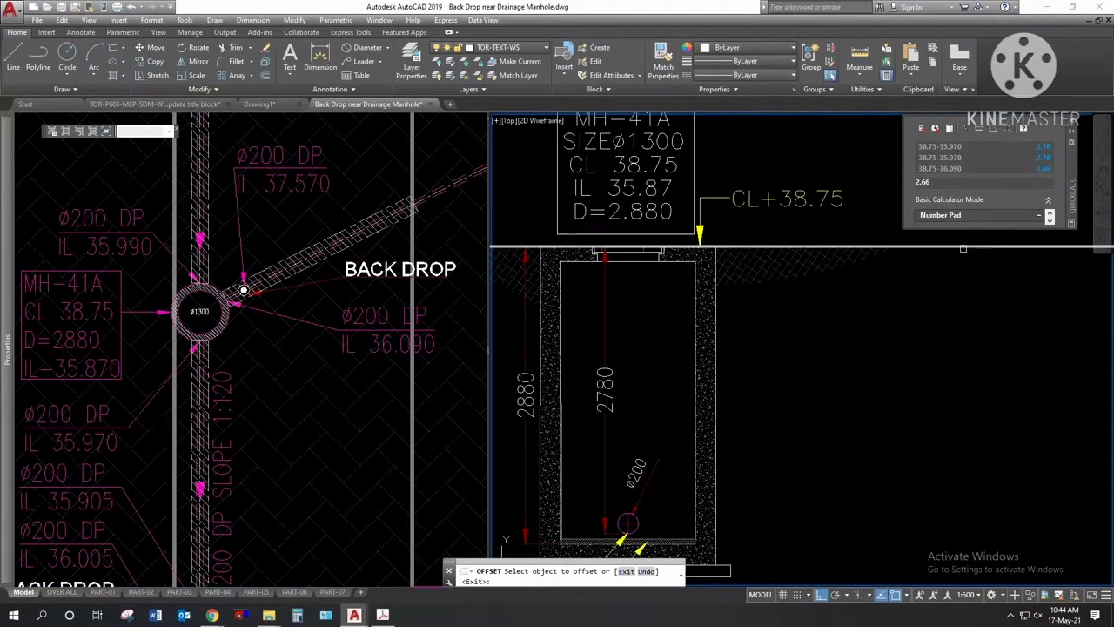
left_click(958, 250)
key("Escape")
middle_click_drag(937, 282, 954, 195)
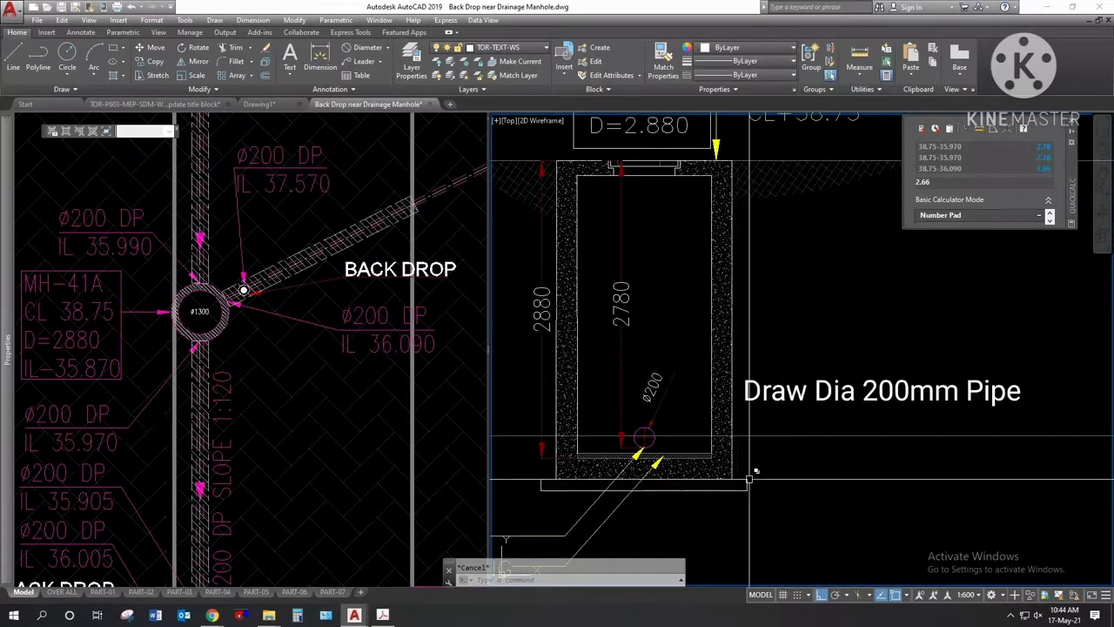
Step: Offset the horizontal line upward to form the pipe's other edge
type("o")
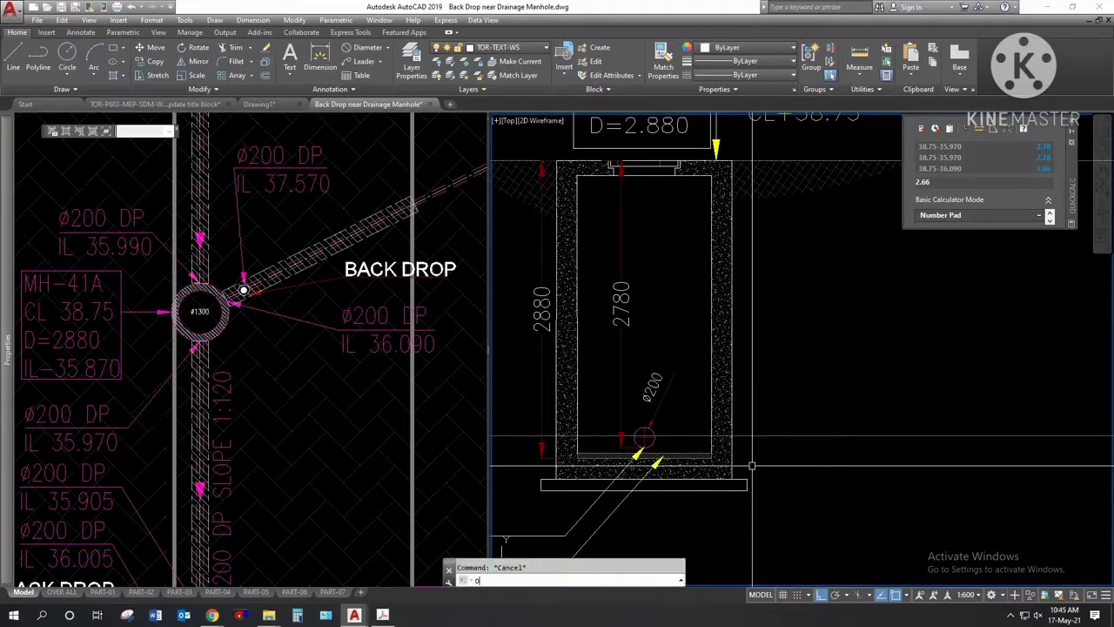
key("Return")
type("2")
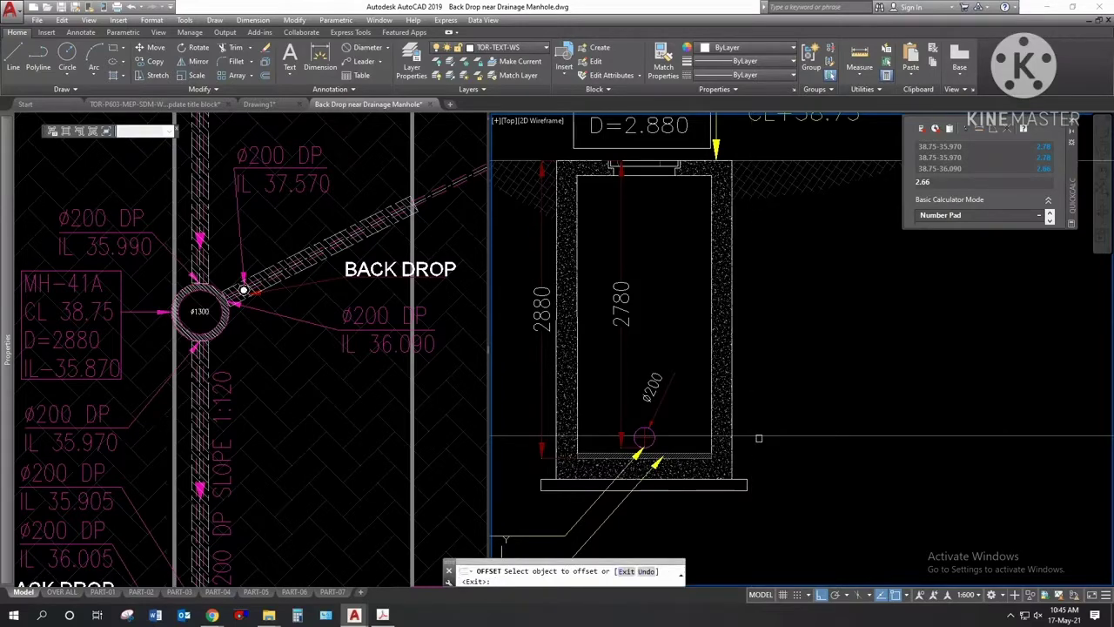
left_click(758, 437)
left_click(757, 405)
key("Escape")
type("L")
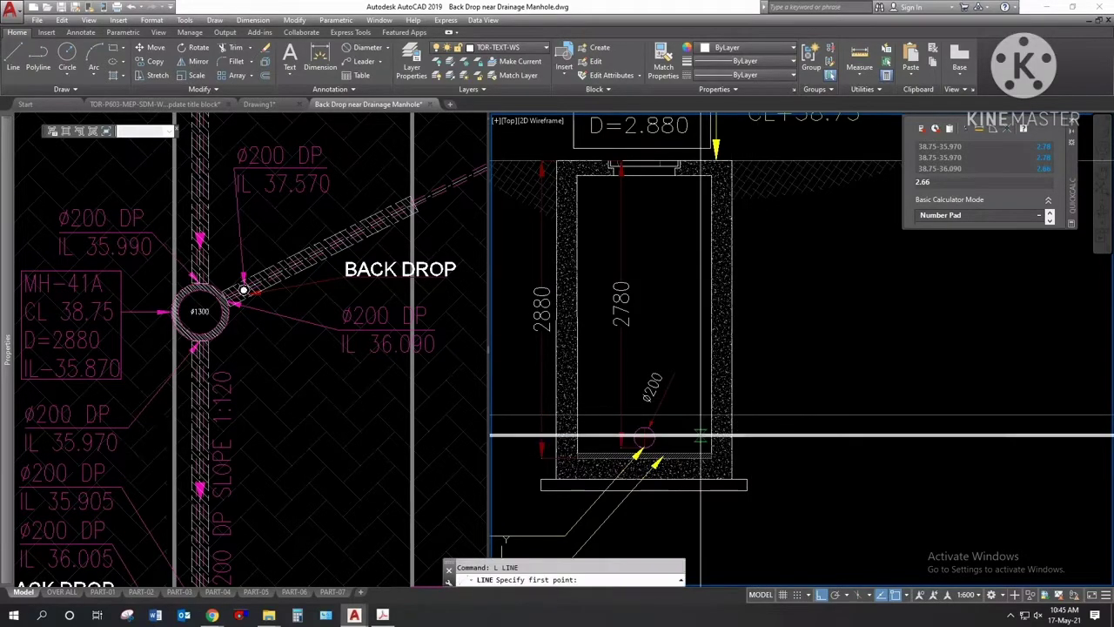
scroll(700, 430, "up", 5)
Step: Trim the line segments extending beyond the pipe outline
type("tr")
key("Return")
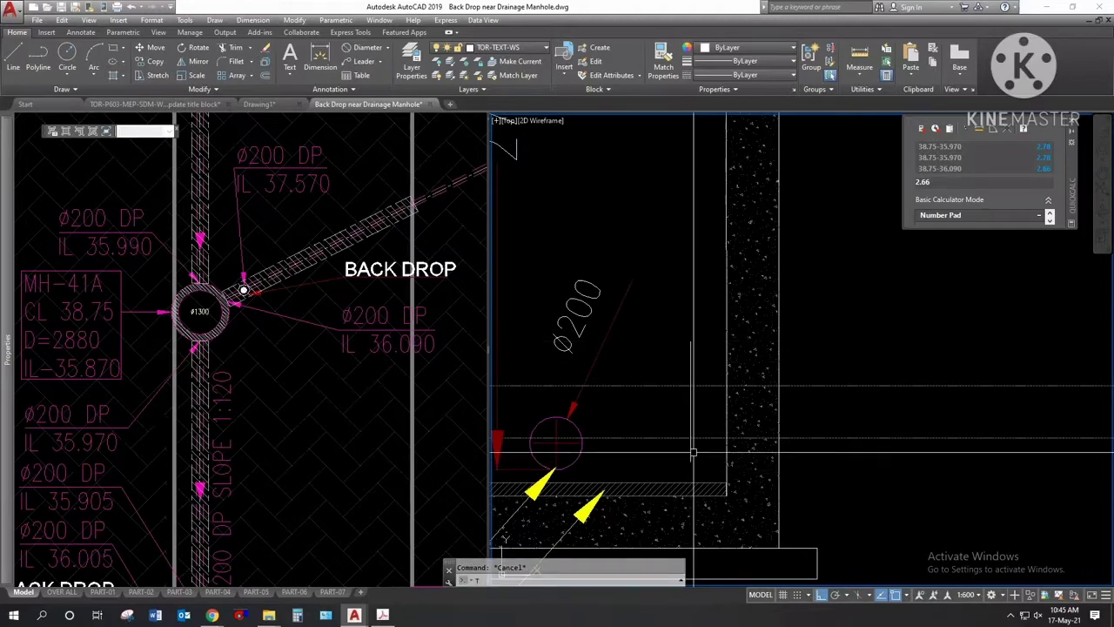
left_click_drag(708, 363, 667, 447)
key("Return")
left_click_drag(722, 470, 700, 364)
left_click(694, 363)
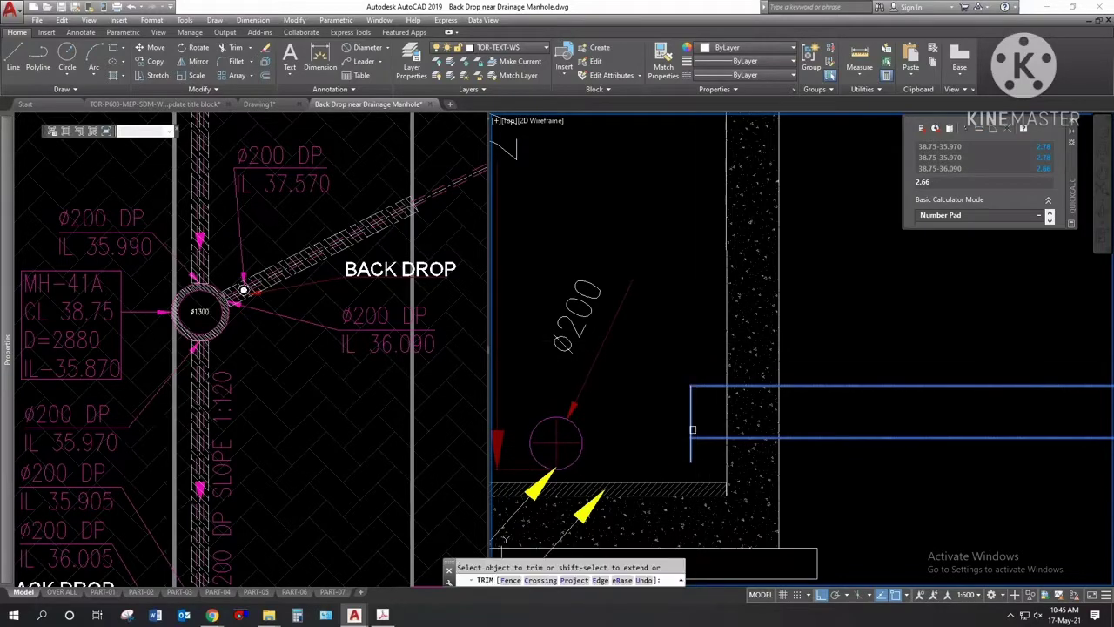
key("Escape")
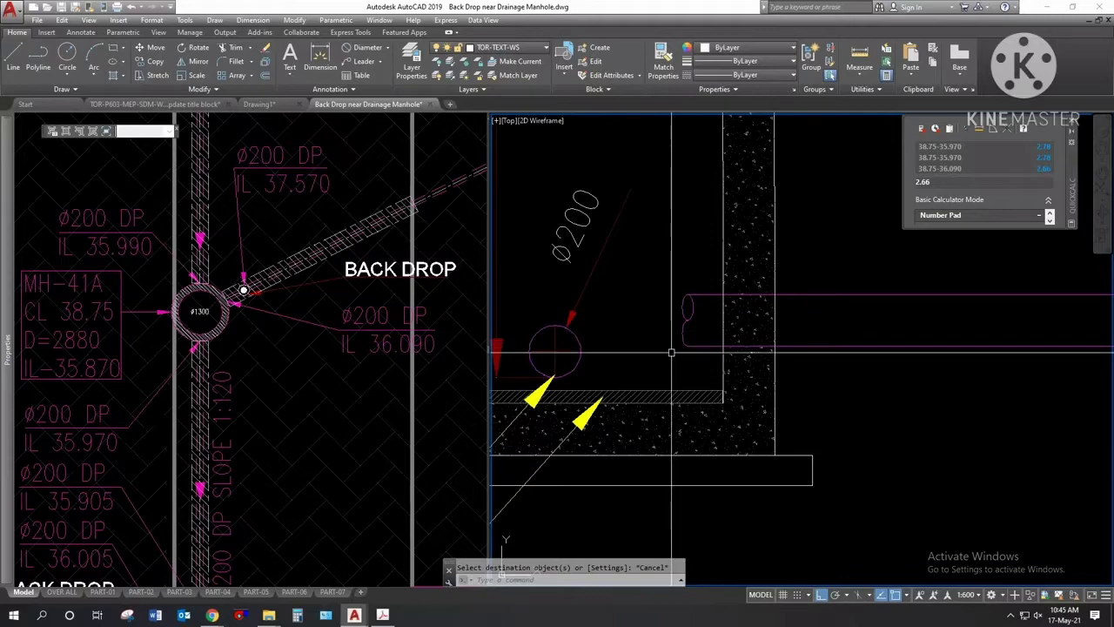
Step: Give the pipe axis line colour 8 and the $0$CENTER linetype
type("o")
key("Return")
key("Return")
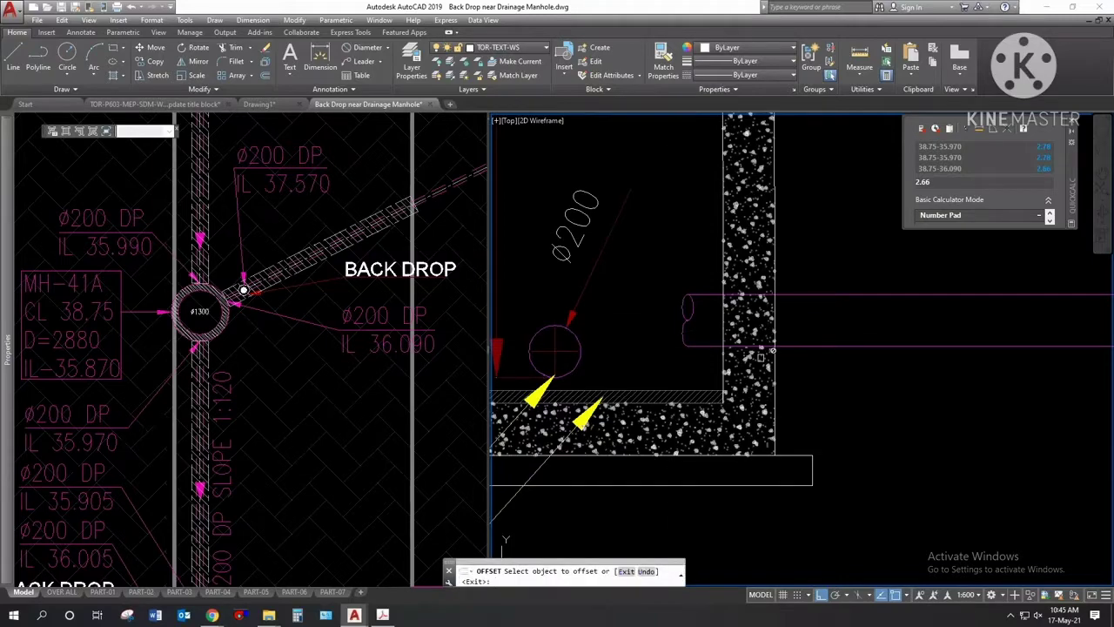
left_click(753, 348)
key("Escape")
left_click(835, 321)
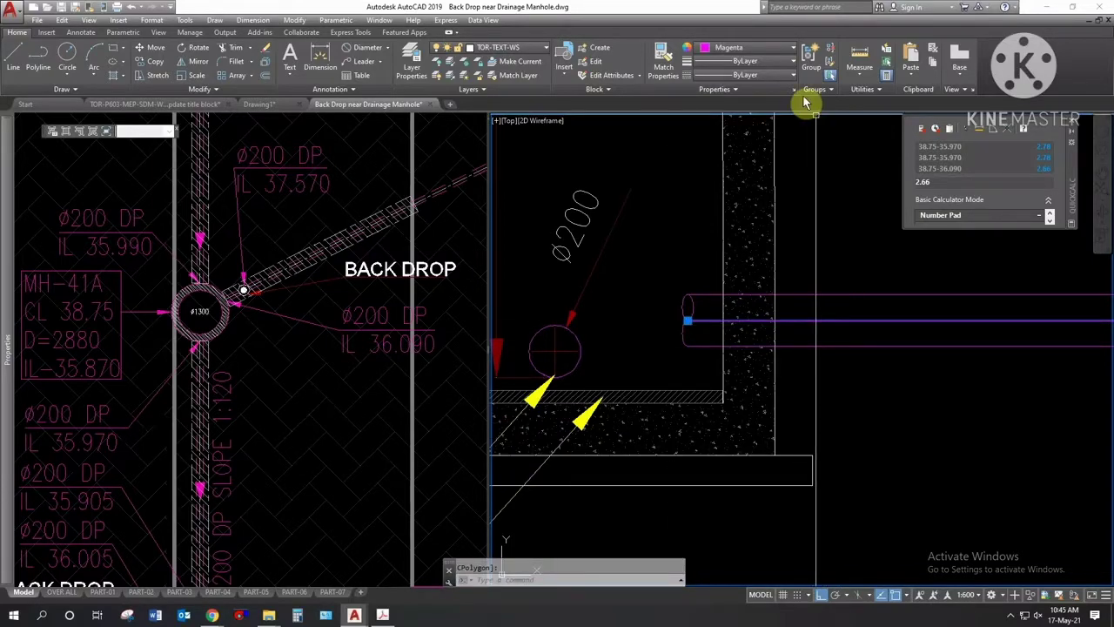
left_click(755, 50)
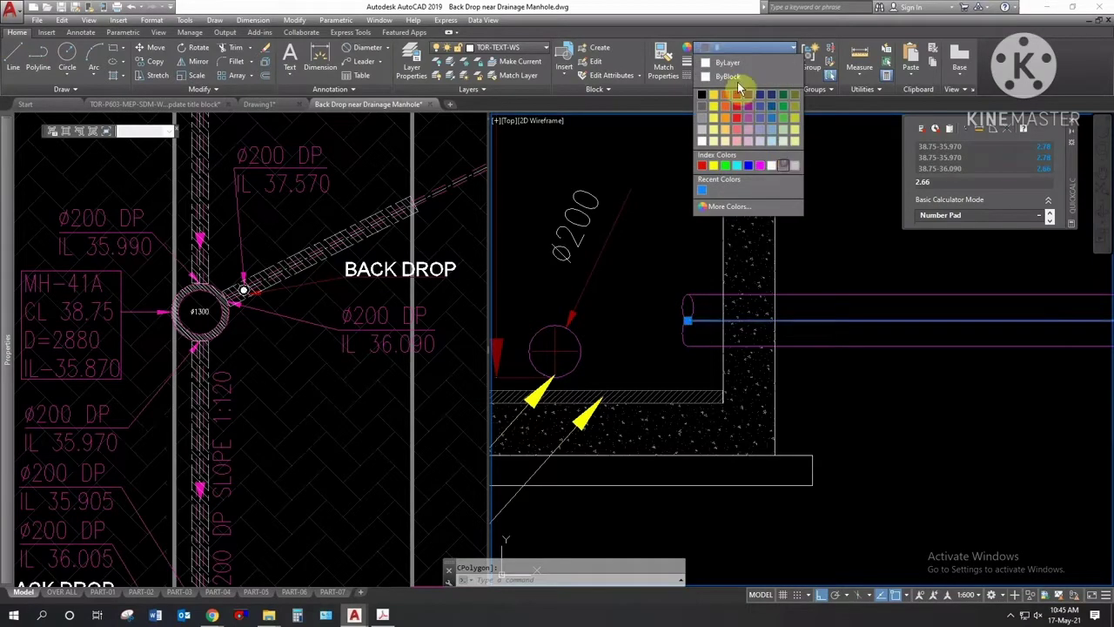
left_click(731, 59)
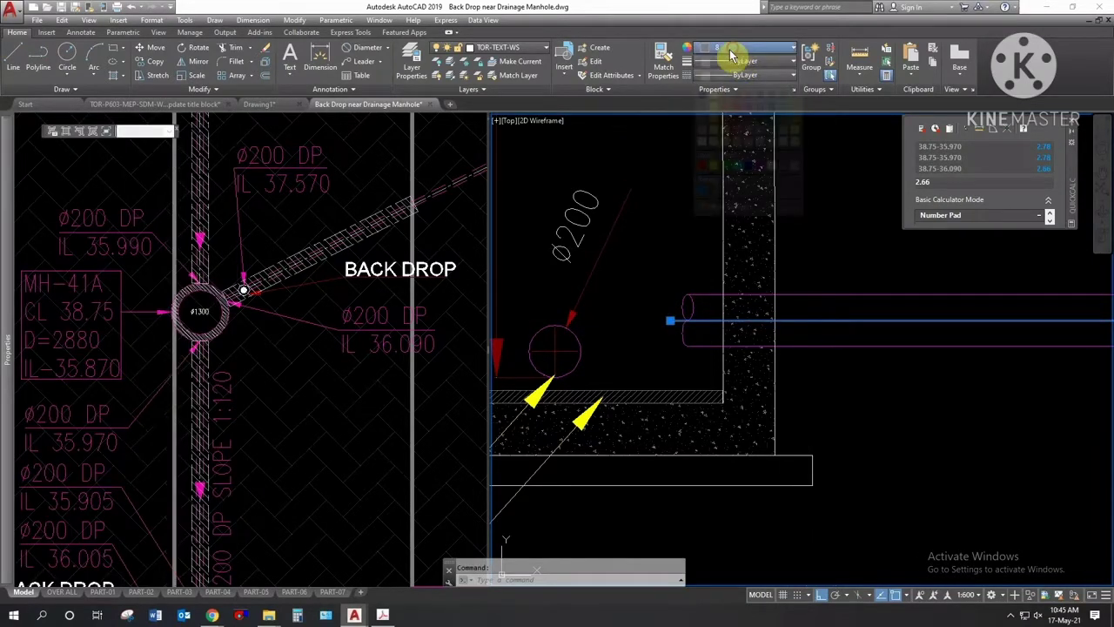
left_click(731, 74)
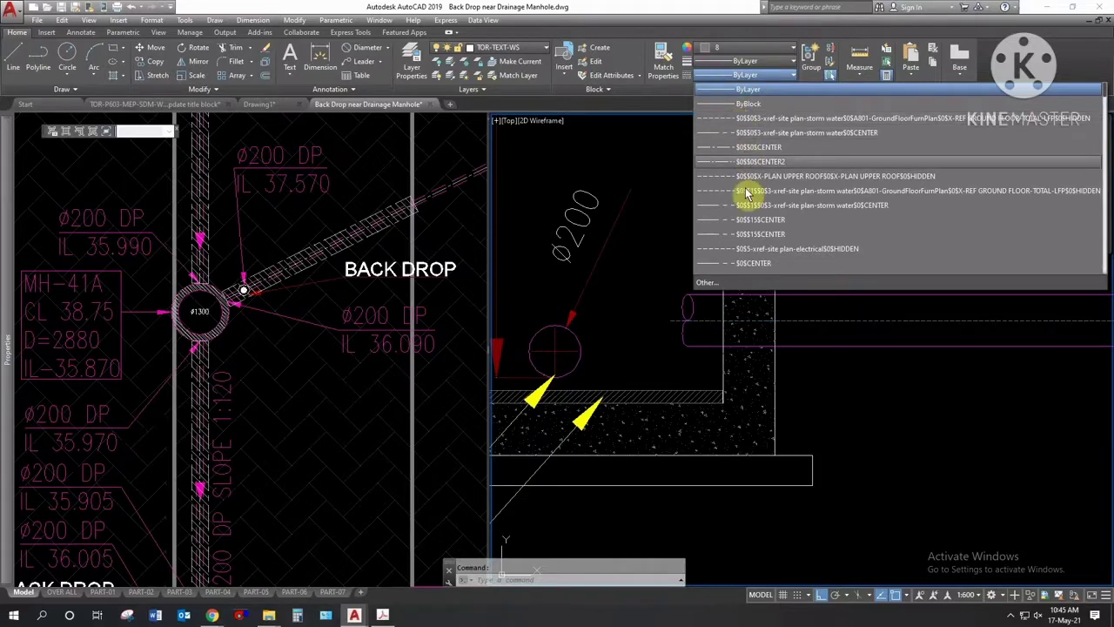
left_click(745, 263)
Step: Change the bottom invert label below 50mmBENCHING from IL-35.970 to IL-36.090
scroll(775, 342, "down", 5)
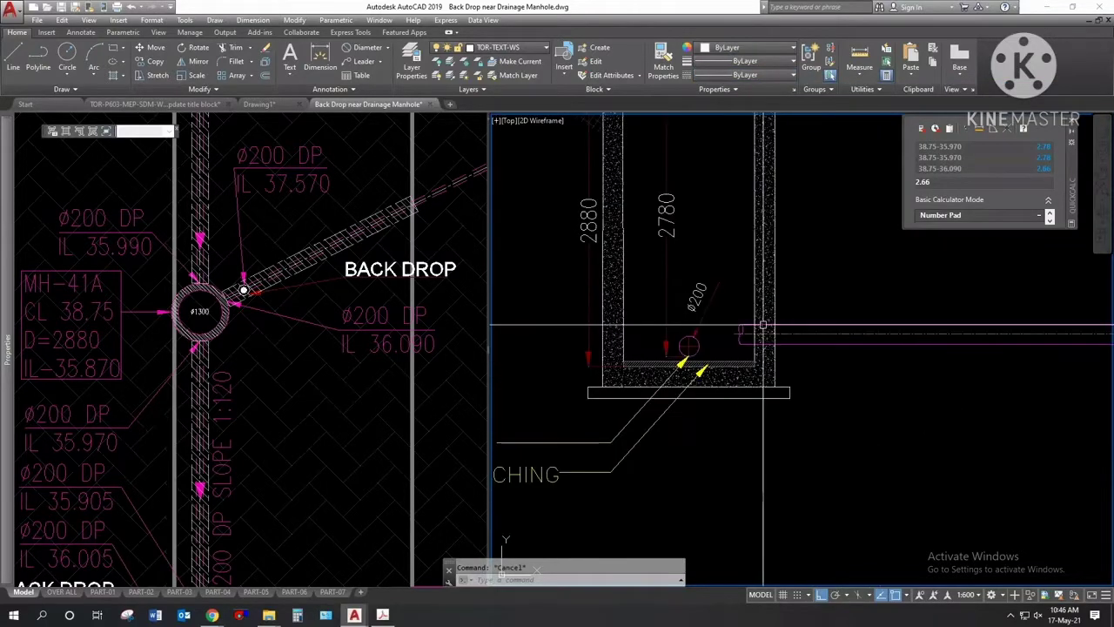
key("Escape")
middle_click_drag(870, 428, 810, 450)
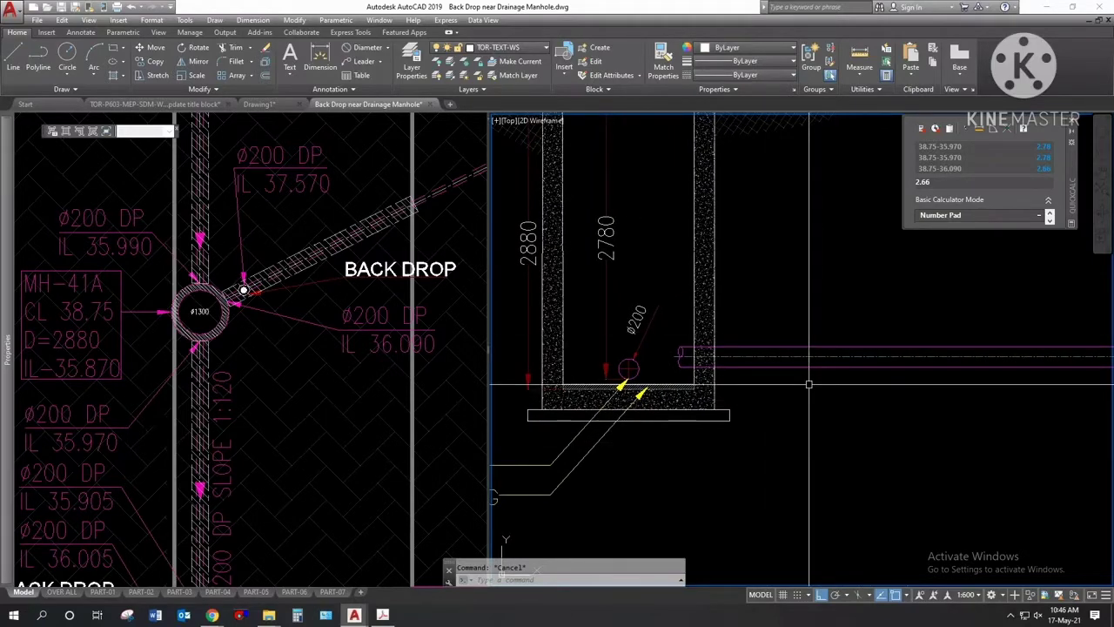
type("co")
key("Return")
scroll(954, 257, "down", 2)
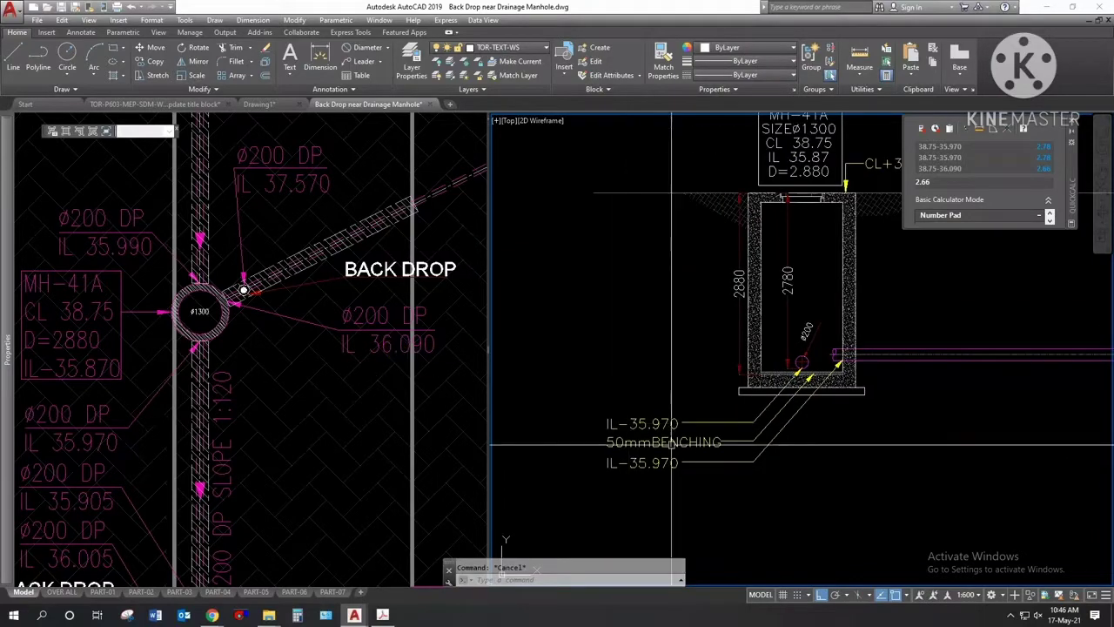
double_click(644, 467)
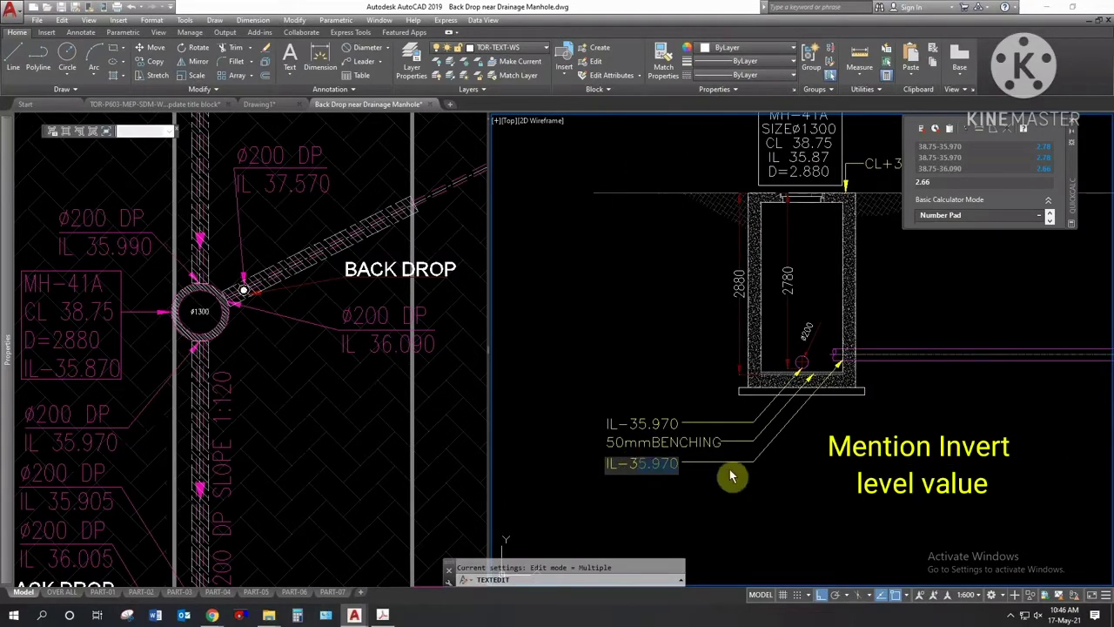
key("Escape")
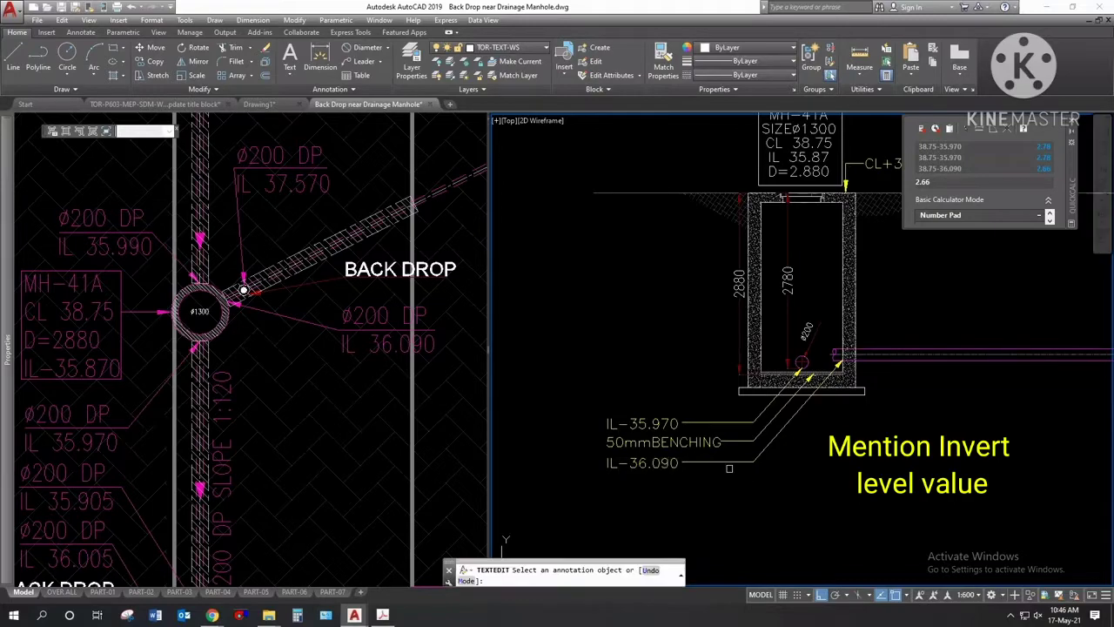
middle_click_drag(814, 424, 712, 455)
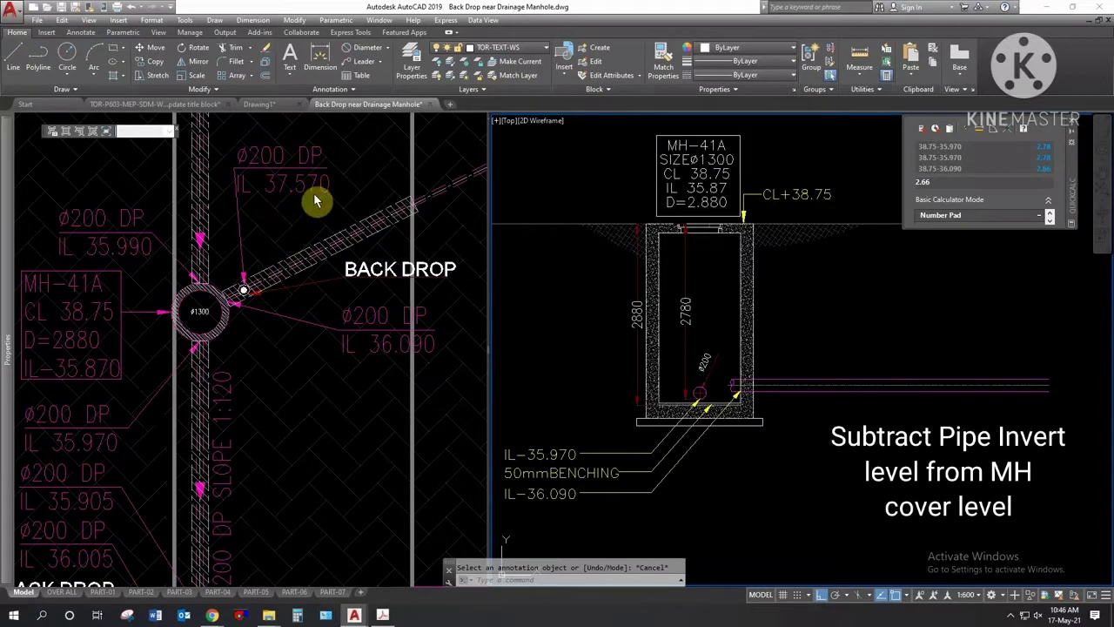
Step: Edit the 38.75-36.090 calculator entry to 38.75-37.570, giving a 1.18 depth
left_click(807, 342)
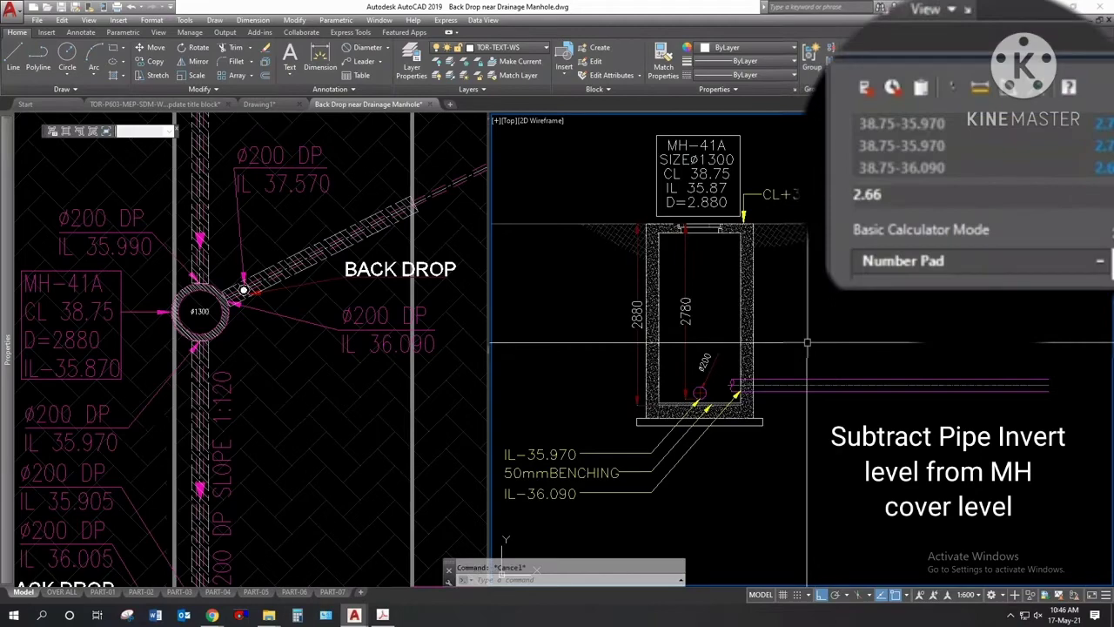
double_click(905, 168)
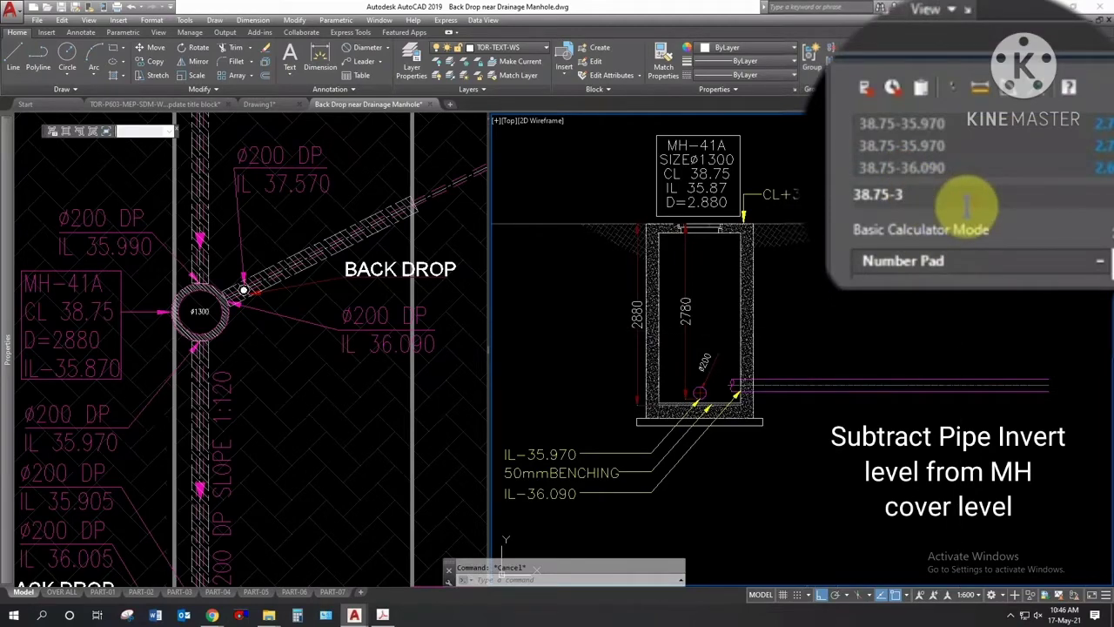
type("7.")
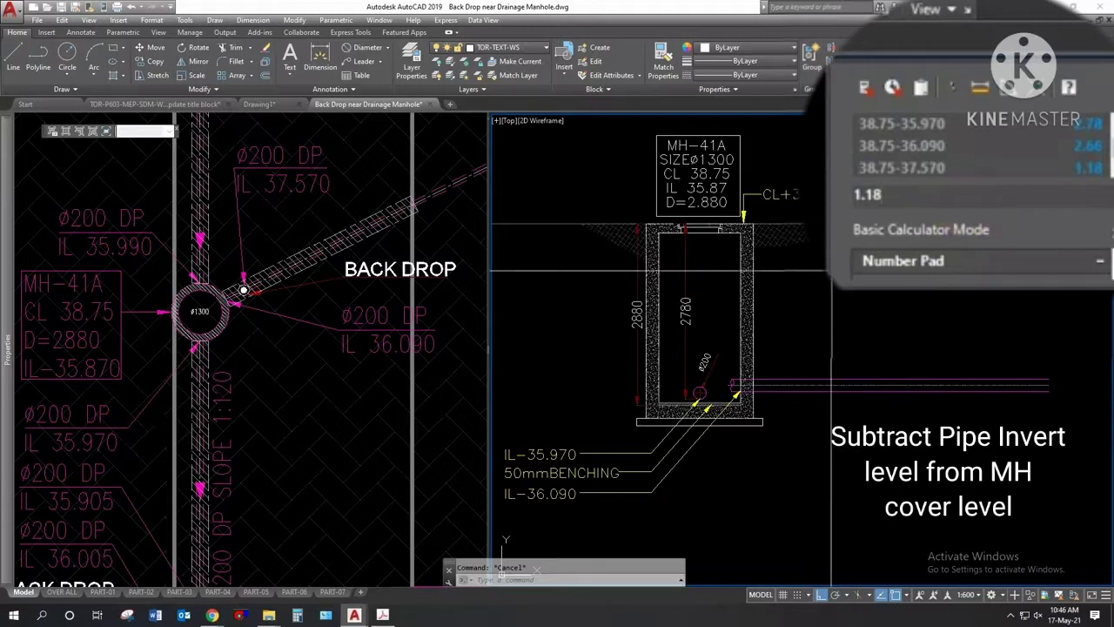
Step: Offset the reference line by 1180 to create a guide for the upper pipe
type("o")
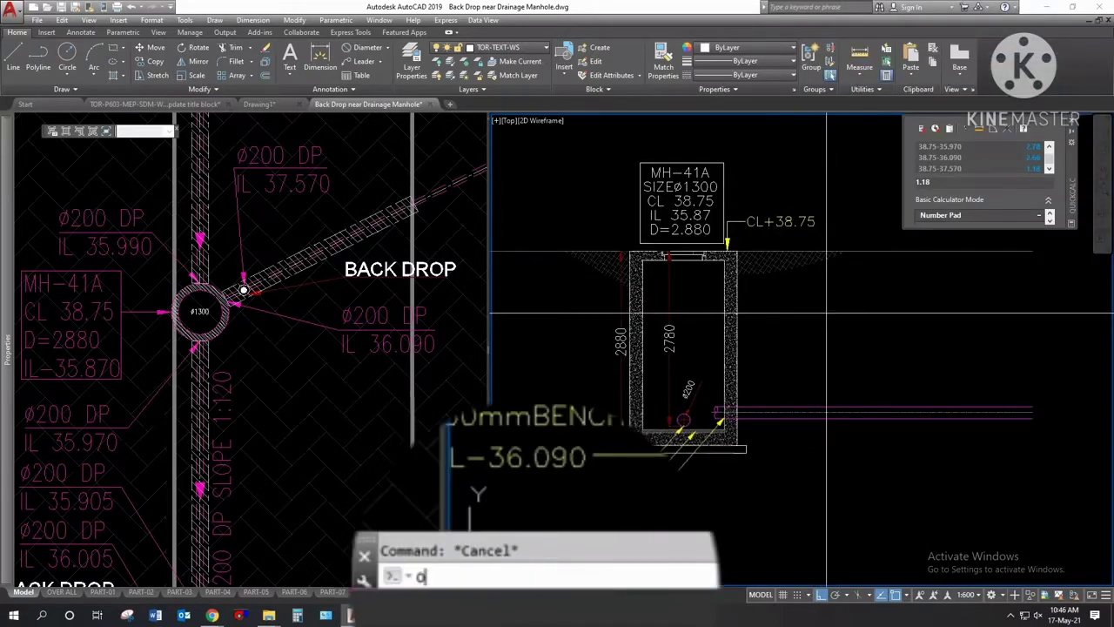
key("Return")
key("Return")
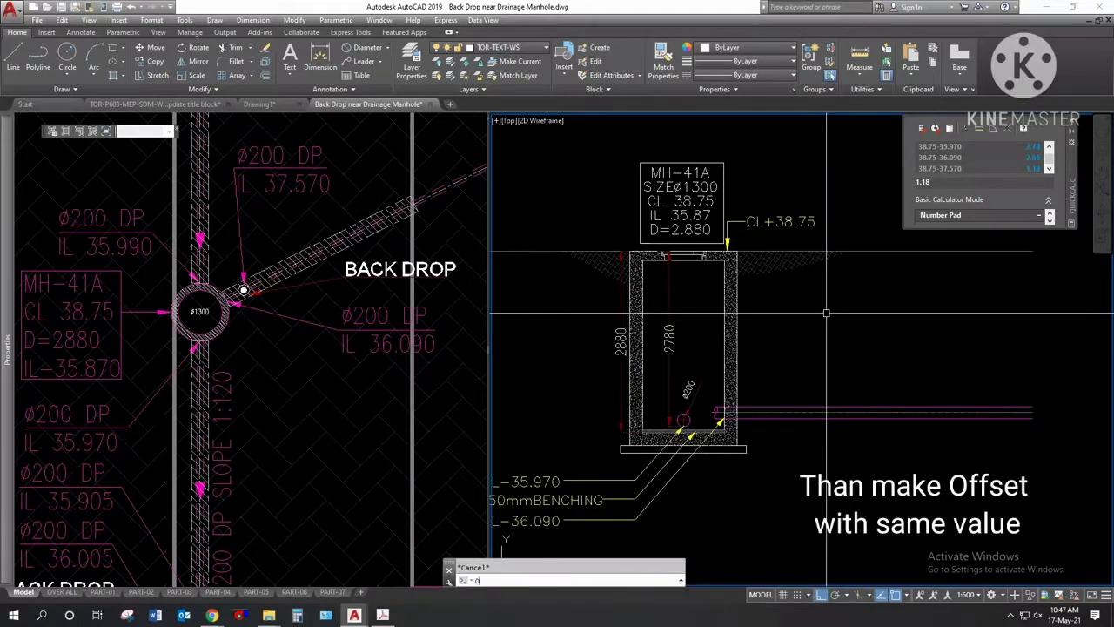
key("Return")
type("1180")
key("Return")
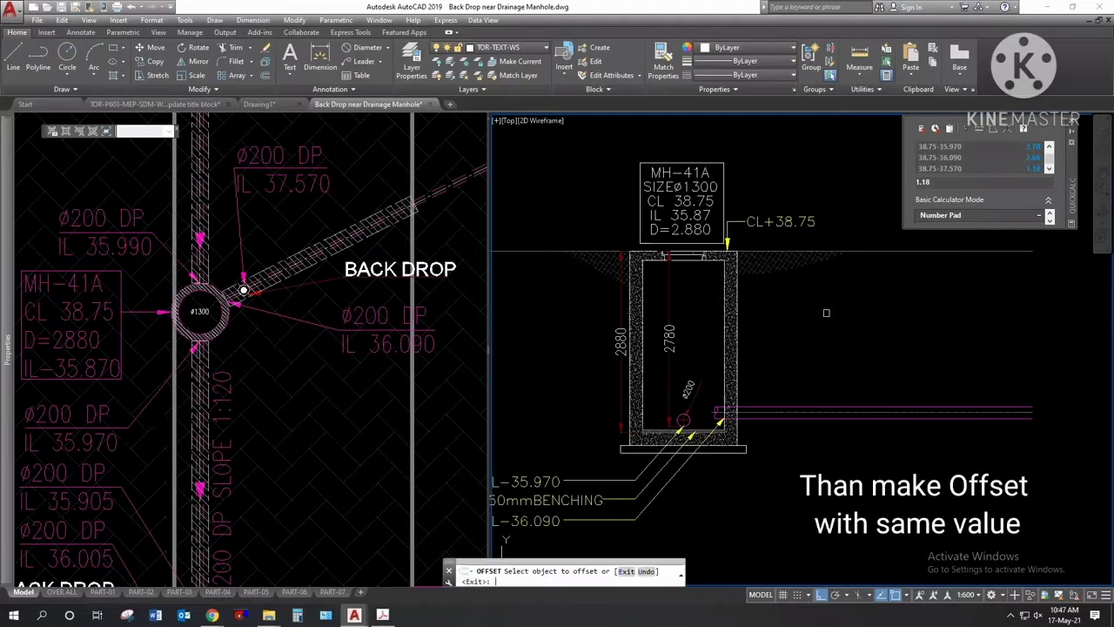
left_click(891, 251)
left_click(837, 327)
key("Escape")
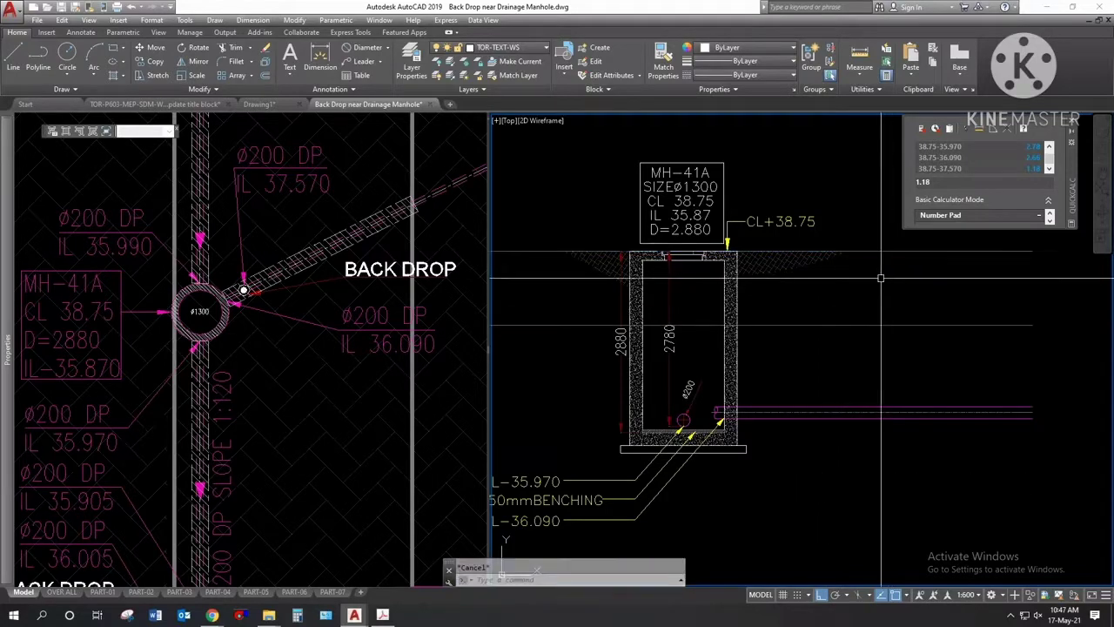
key("Return")
type("10")
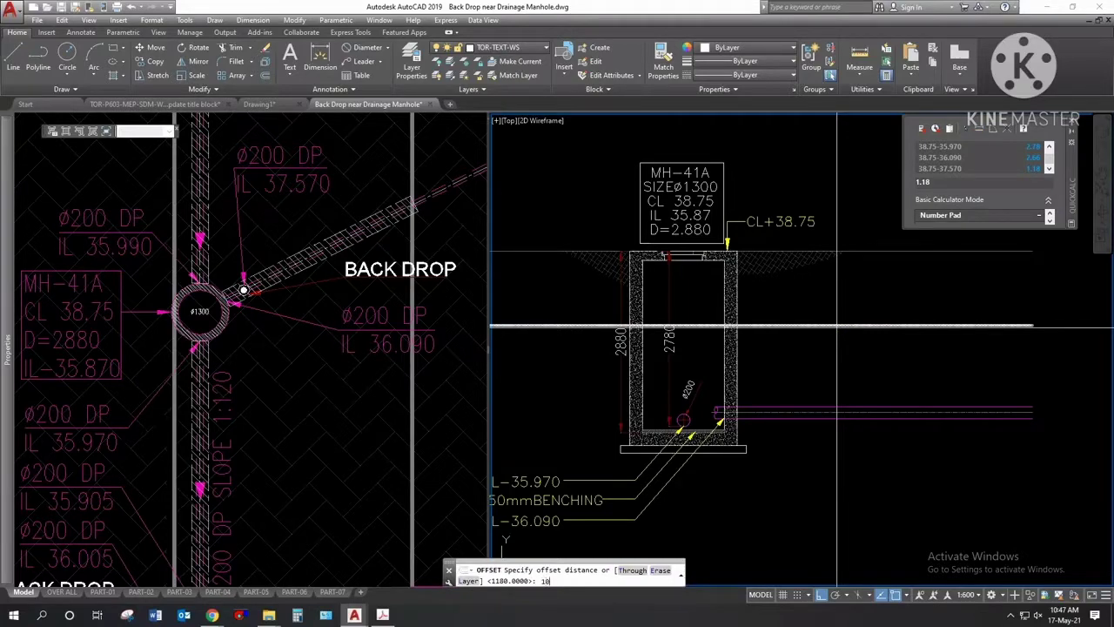
key("Return")
key("Escape")
Step: Copy the three main-line pipe lines up onto the new offset line
type("co")
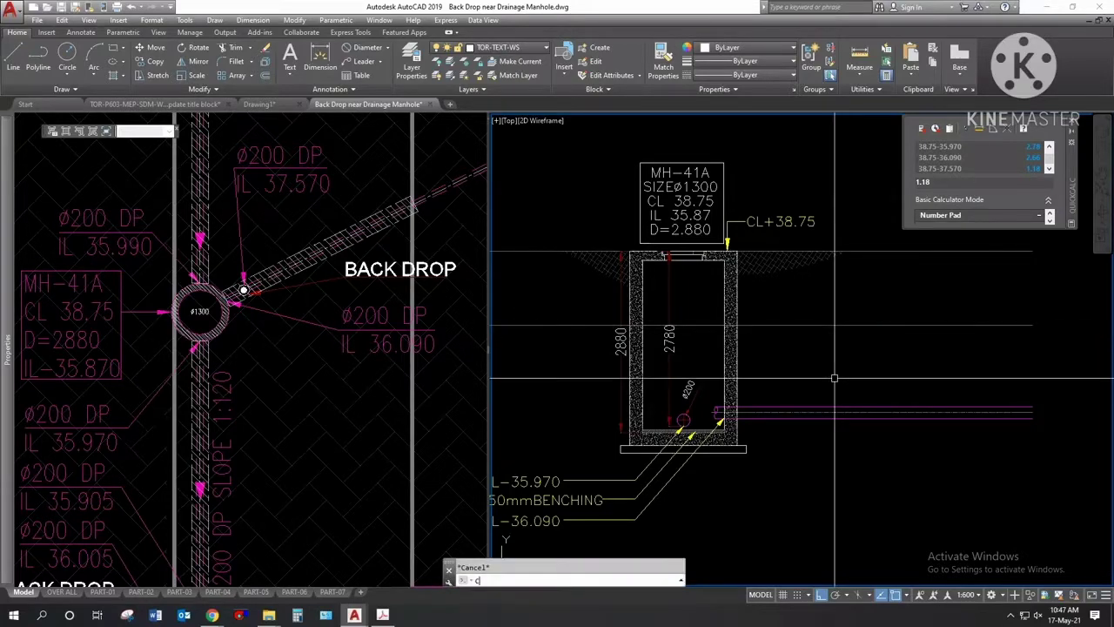
key("Return")
left_click_drag(766, 429, 716, 396)
scroll(715, 399, "up", 4)
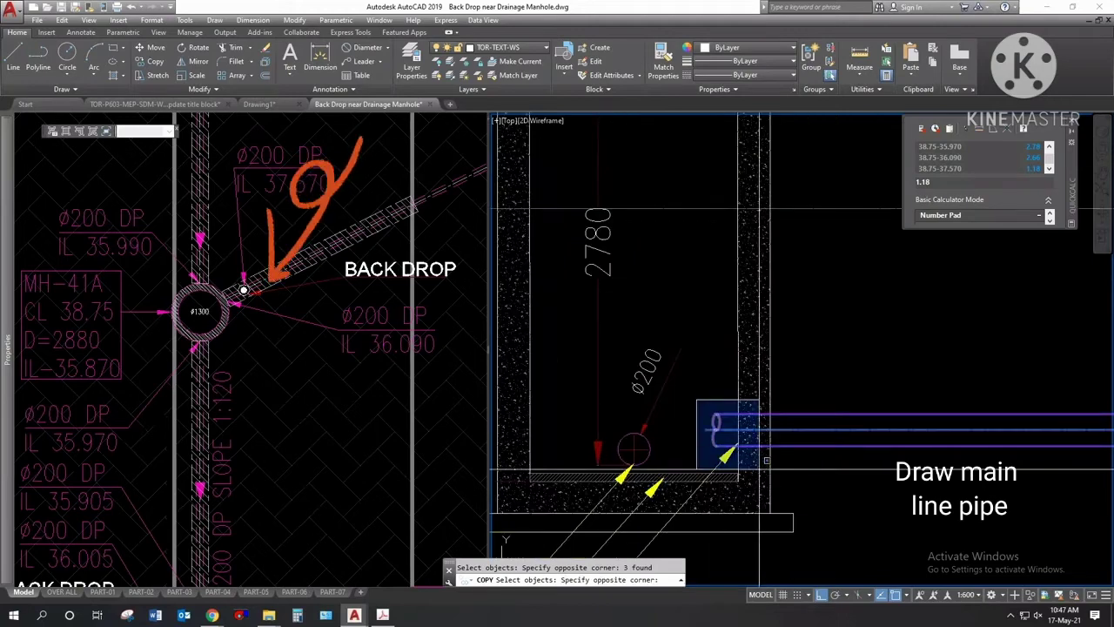
key("Return")
left_click(841, 453)
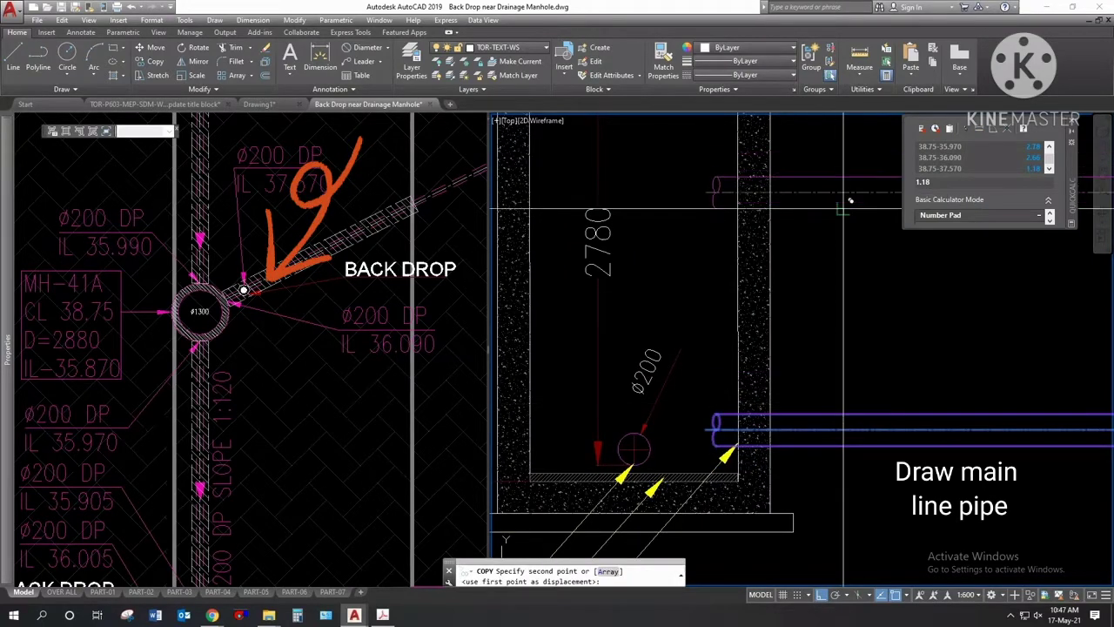
left_click(842, 216)
key("Return")
left_click(684, 189)
key("Escape")
scroll(740, 370, "down", 2)
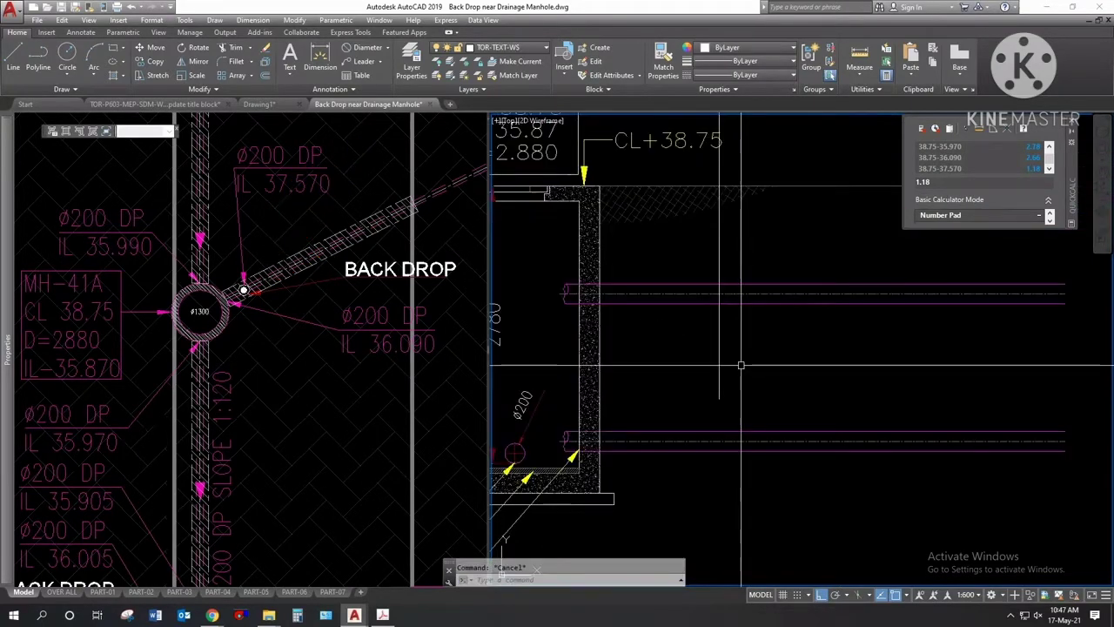
Step: Select the vertical guide line and begin trimming against it
type("dli")
key("Return")
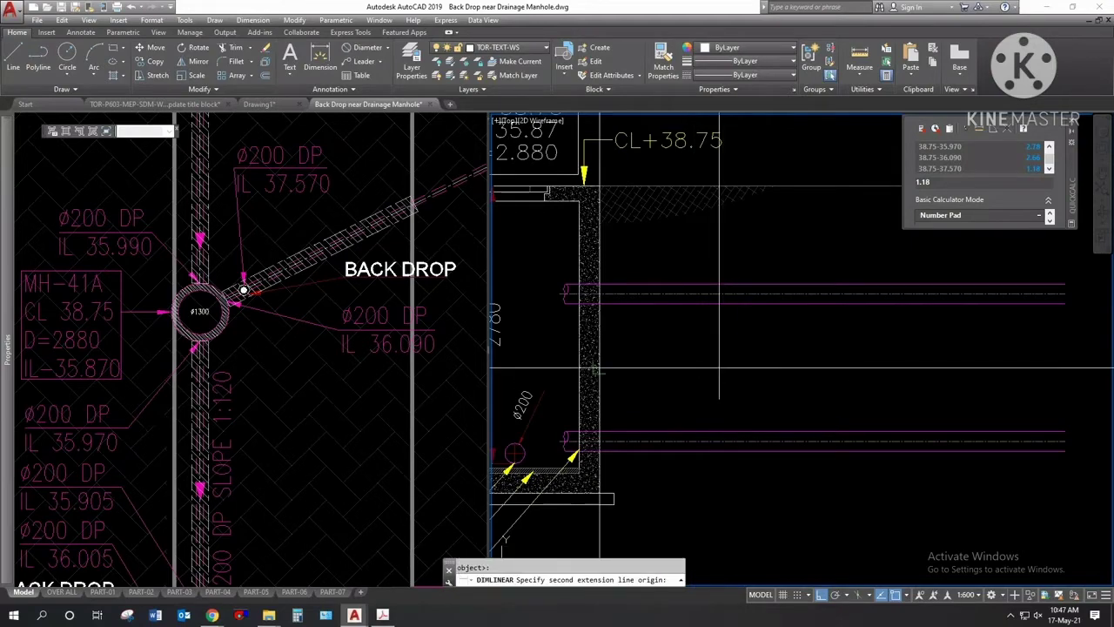
key("Escape")
left_click(753, 353)
left_click(696, 341)
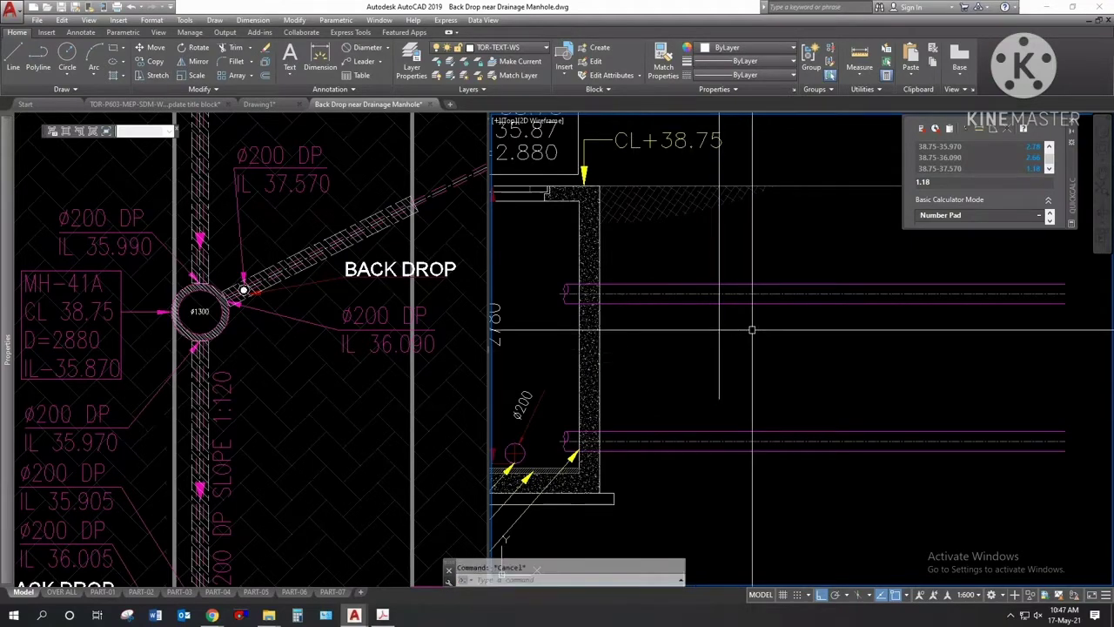
type("tr")
key("Return")
key("Return")
Step: Move the long-radius elbow fitting onto the pipe bend
key("Escape")
scroll(592, 326, "up", 5)
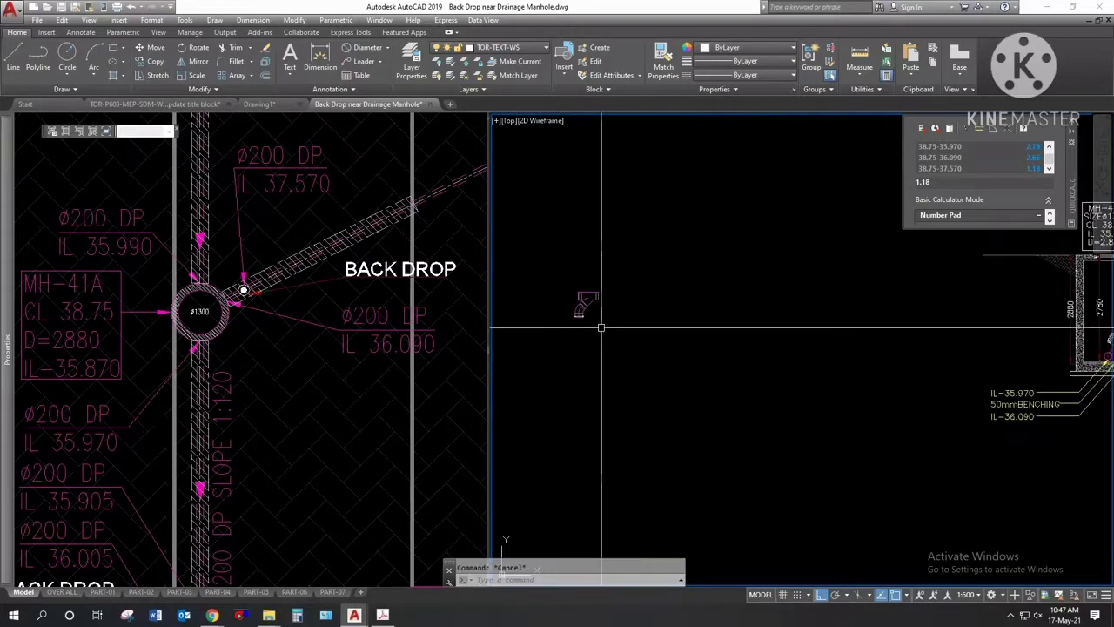
scroll(583, 304, "up", 2)
left_click(584, 297)
key("Escape")
type("m")
key("Return")
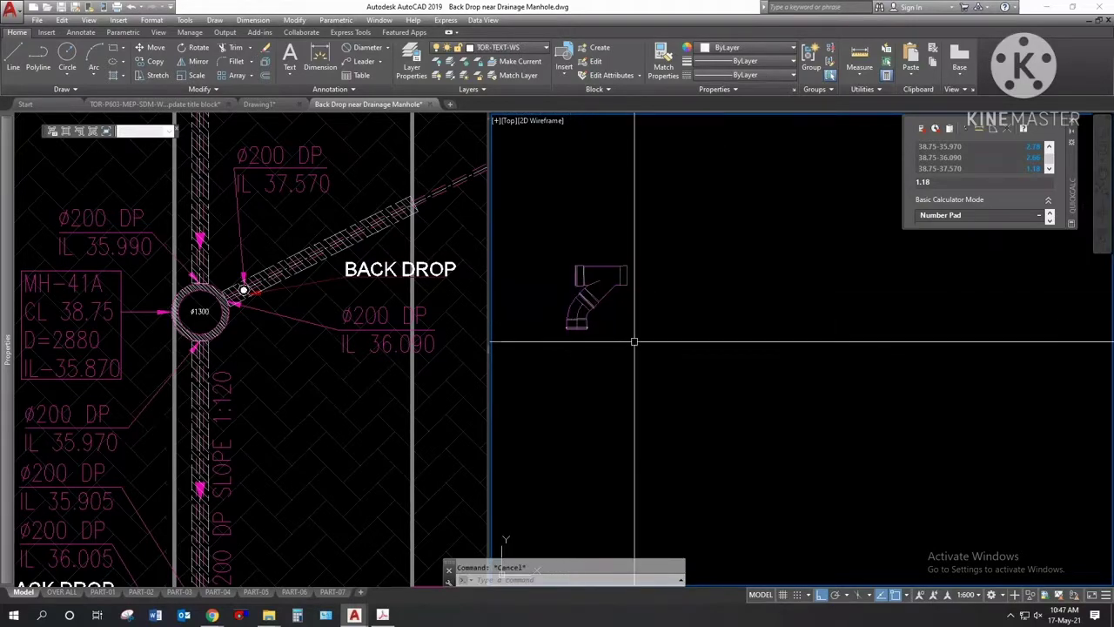
left_click_drag(610, 339, 569, 241)
key("Return")
left_click(589, 299)
scroll(574, 300, "down", 5)
scroll(729, 368, "up", 2)
key("Escape")
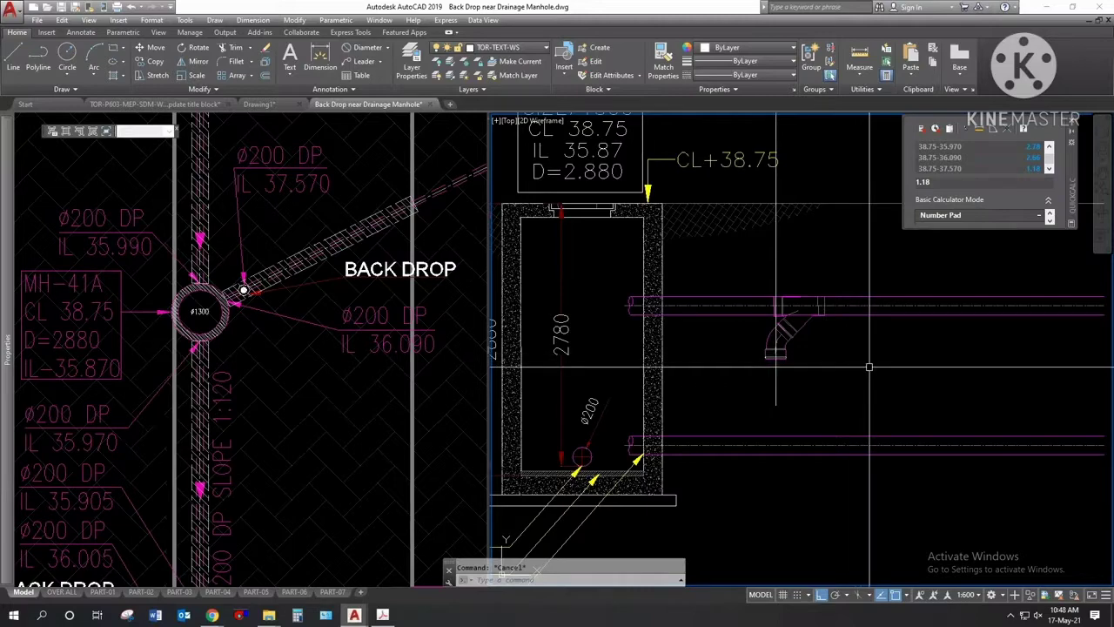
Step: Copy the vertical guide line to the right and trim the pipe lines back to it
type("co")
key("Return")
left_click(777, 394)
key("Return")
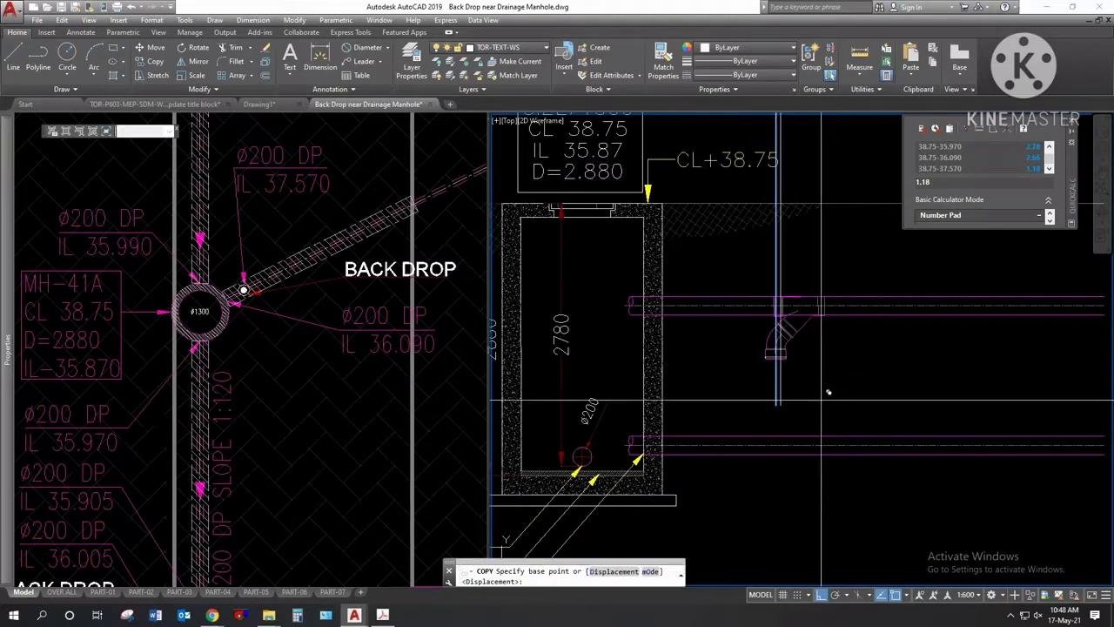
left_click(828, 394)
left_click(932, 393)
key("Return")
type("tr")
key("Return")
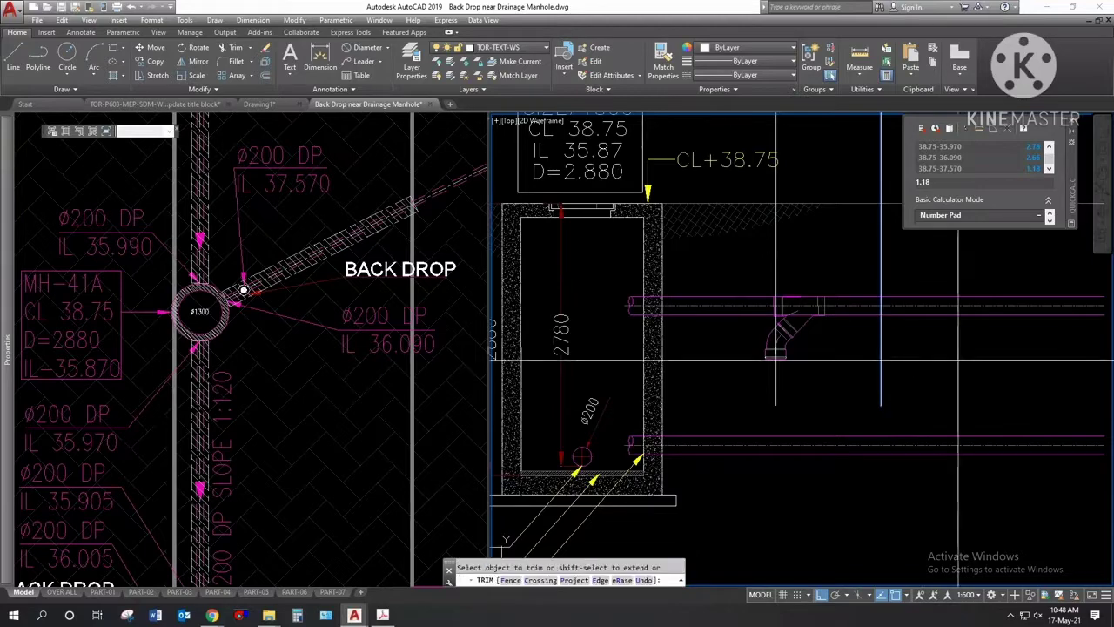
left_click(958, 304)
left_click(880, 358)
key("Escape")
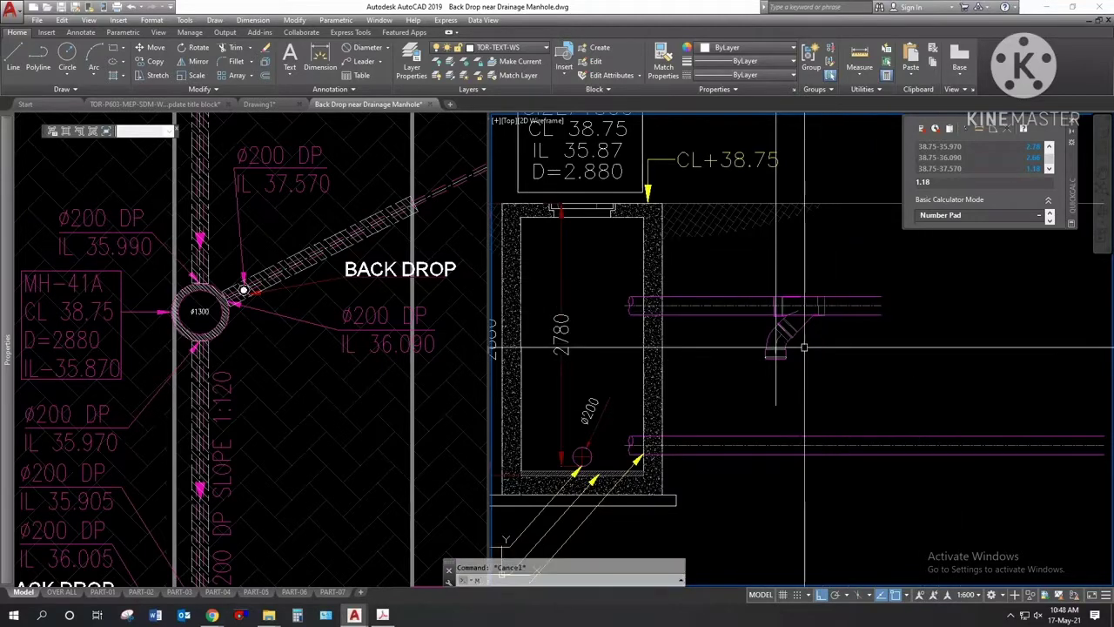
Step: Mirror the pipe lines about a horizontal axis, keeping the originals
type("mi")
key("Return")
left_click(723, 305)
key("Return")
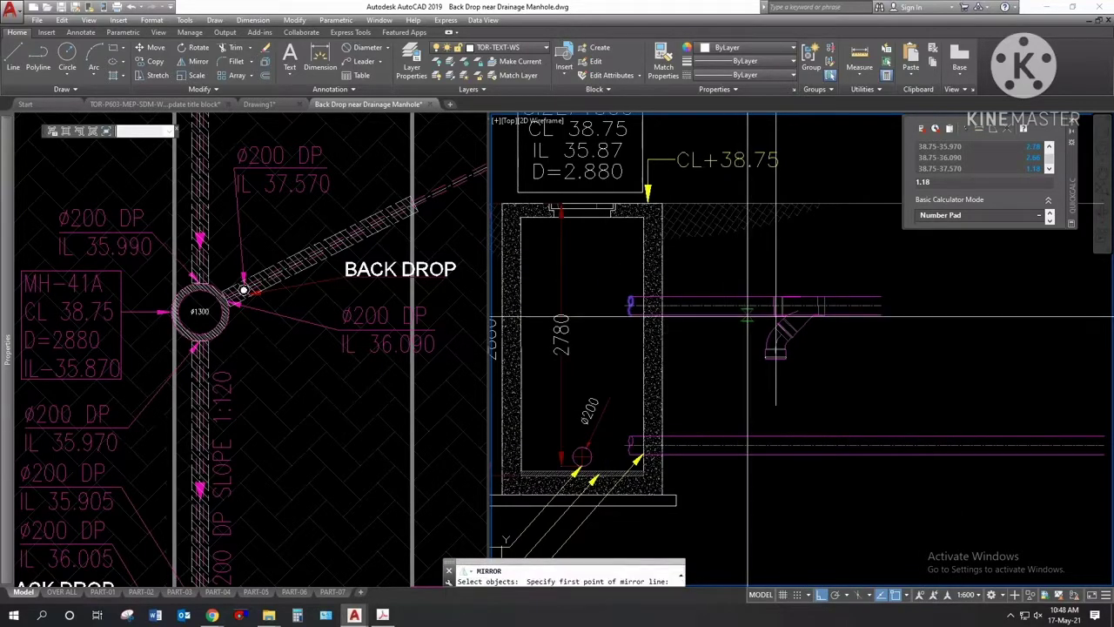
left_click(746, 310)
left_click(809, 310)
key("Return")
scroll(814, 326, "up", 3)
key("Escape")
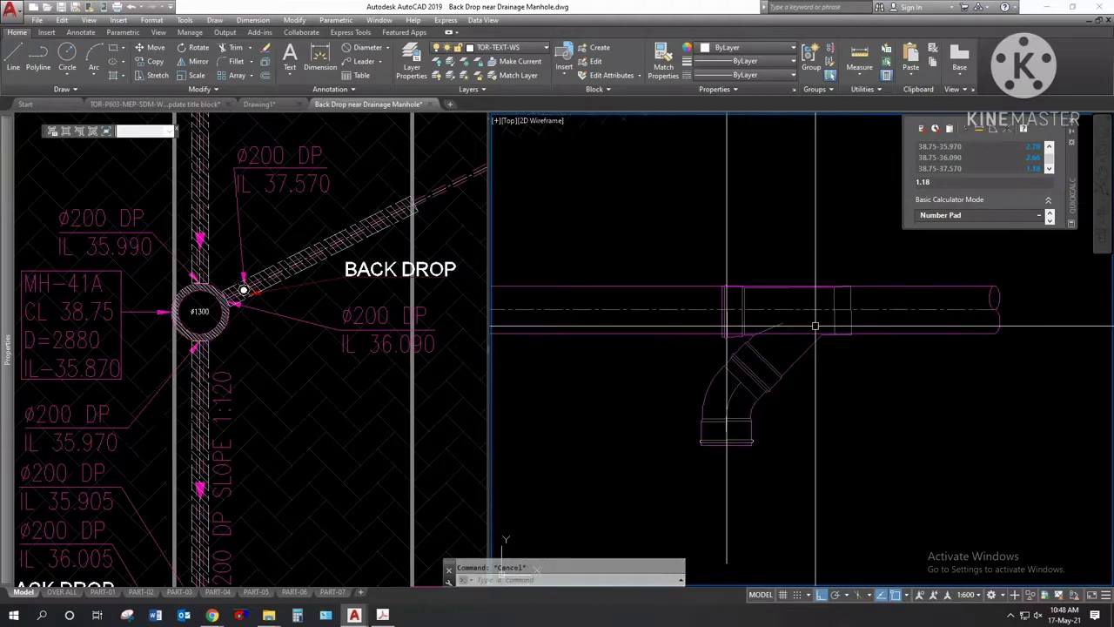
Step: Move the elbow fitting and the vertical line above it to their new position
scroll(874, 336, "up", 2)
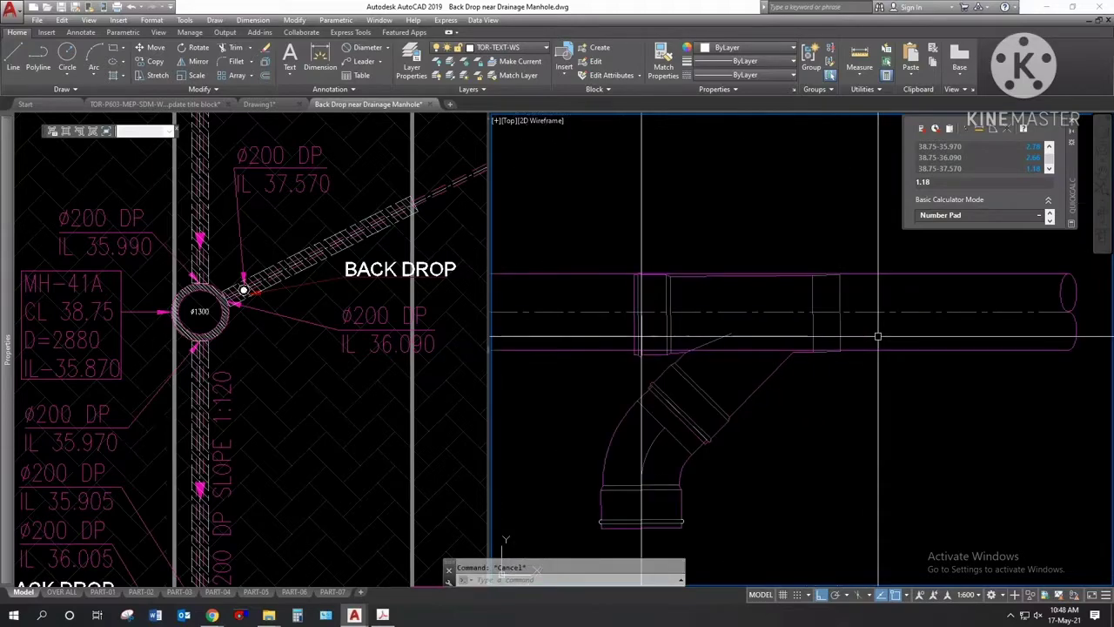
scroll(720, 290, "down", 6)
left_click(702, 270)
left_click(666, 249)
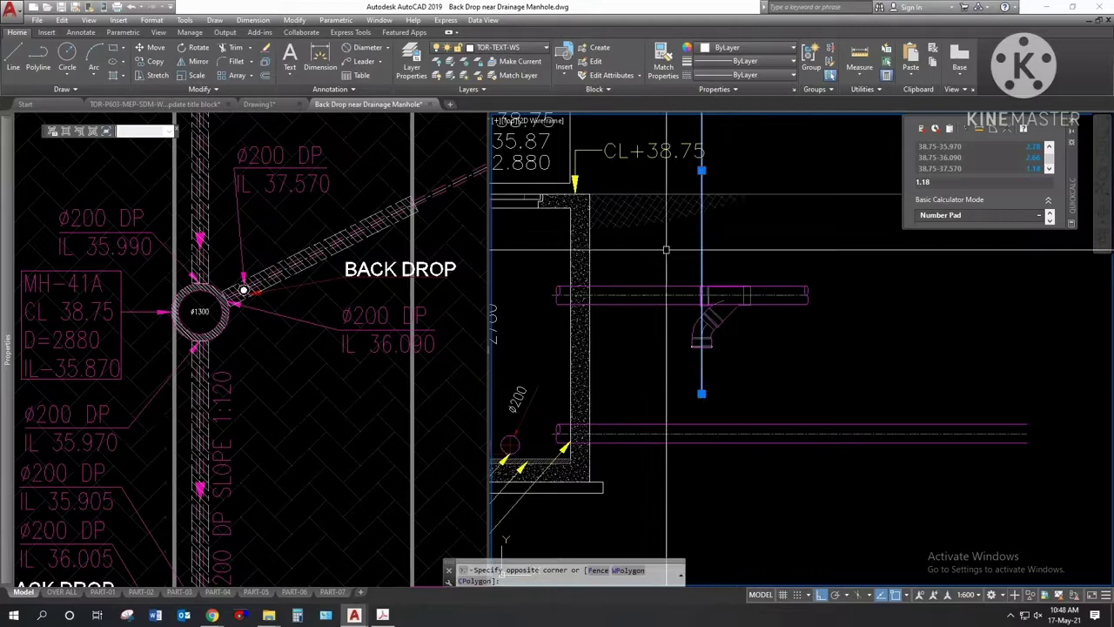
left_click(790, 300)
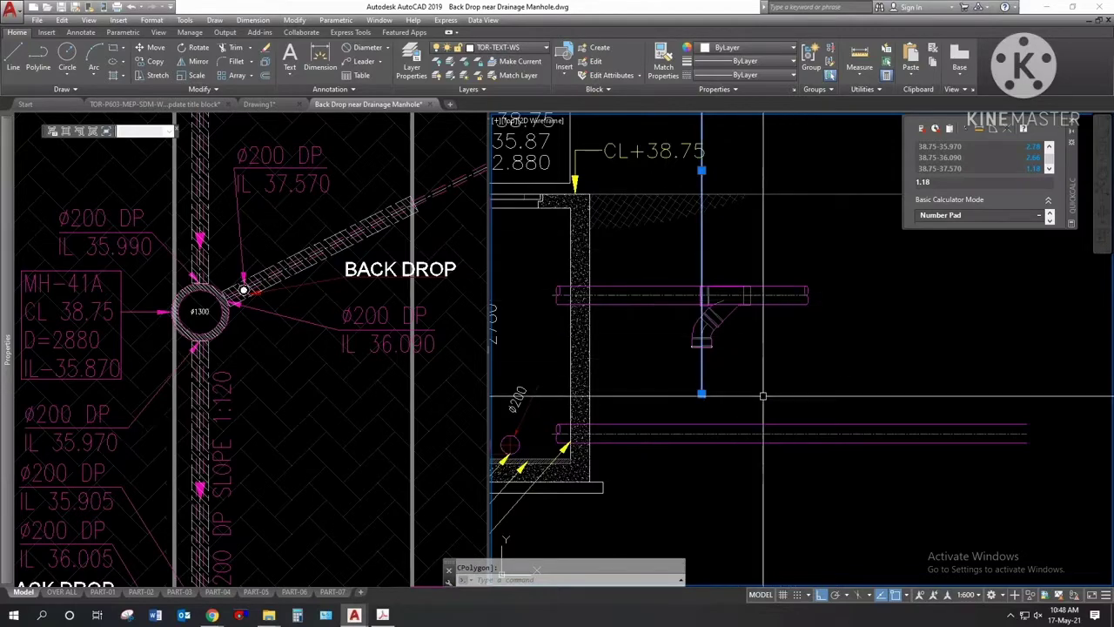
type("m")
key("Return")
scroll(662, 226, "up", 2)
left_click(661, 226)
scroll(697, 253, "up", 4)
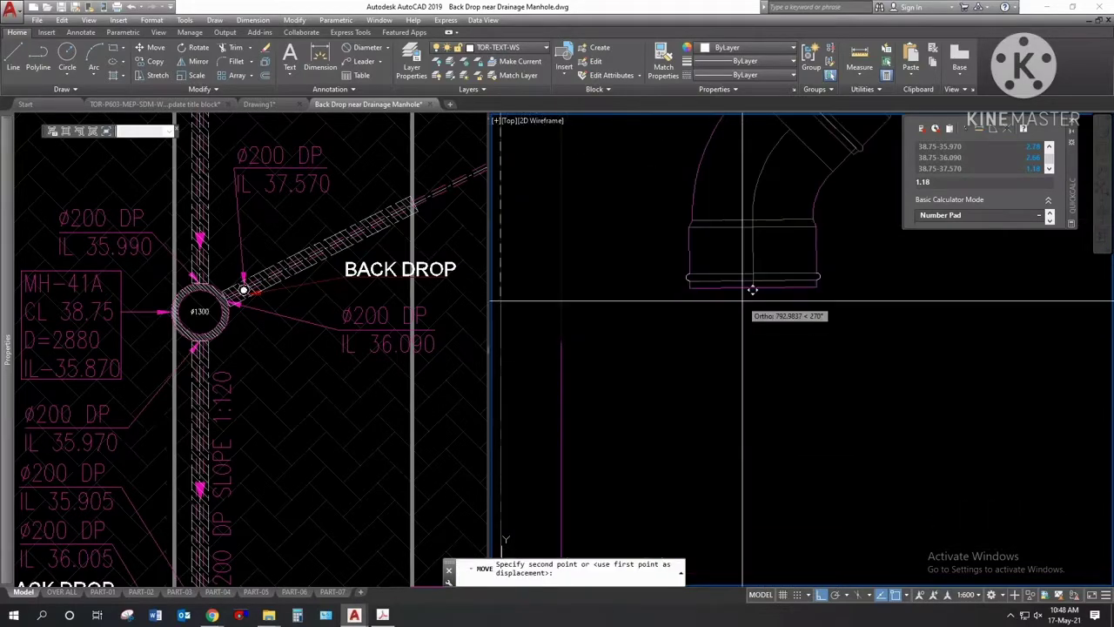
left_click(764, 233)
scroll(764, 253, "down", 5)
Step: Window-select the whole elbow for a further move, then cancel it
key("Return")
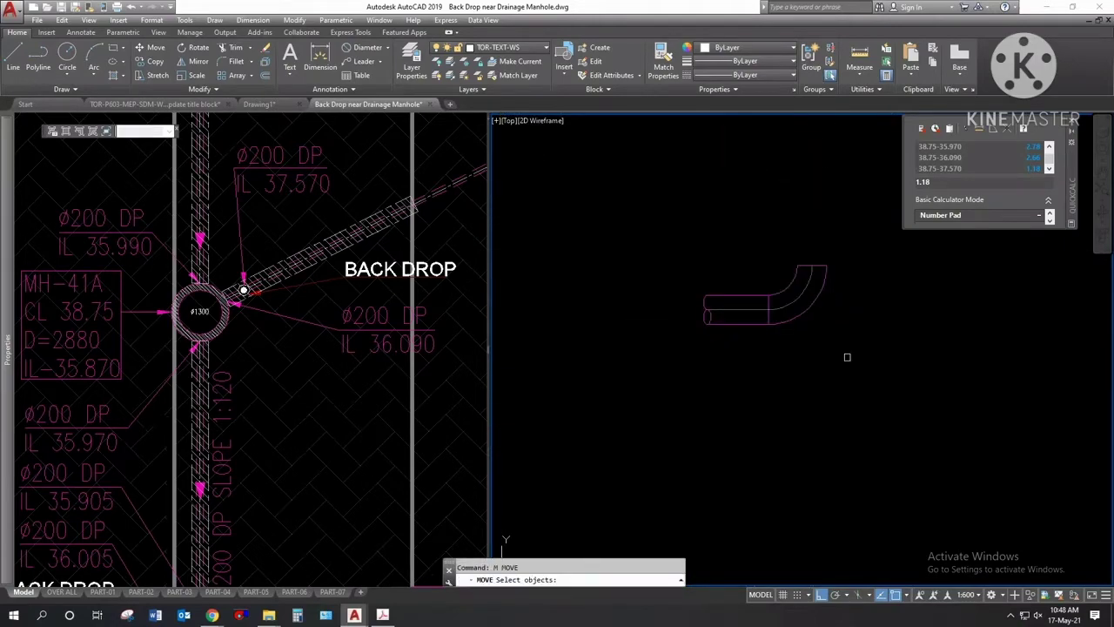
left_click(867, 376)
left_click(686, 195)
key("Return")
scroll(707, 299, "up", 2)
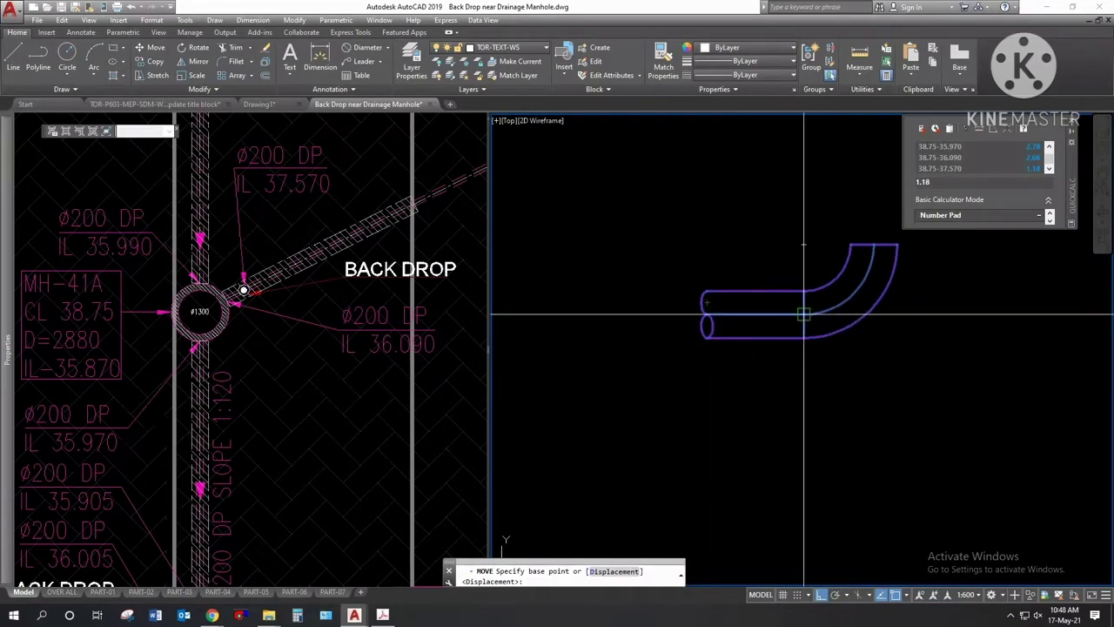
scroll(804, 315, "down", 3)
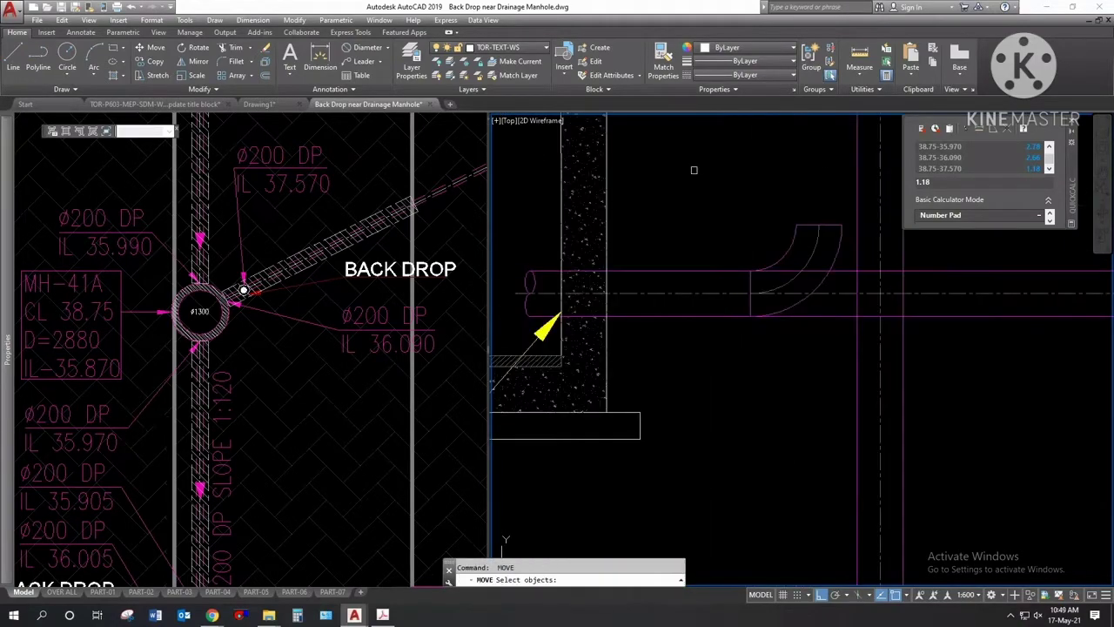
left_click(1075, 228)
key("Escape")
Step: Trim the overlapping pipe lines around the elbow
scroll(823, 357, "down", 2)
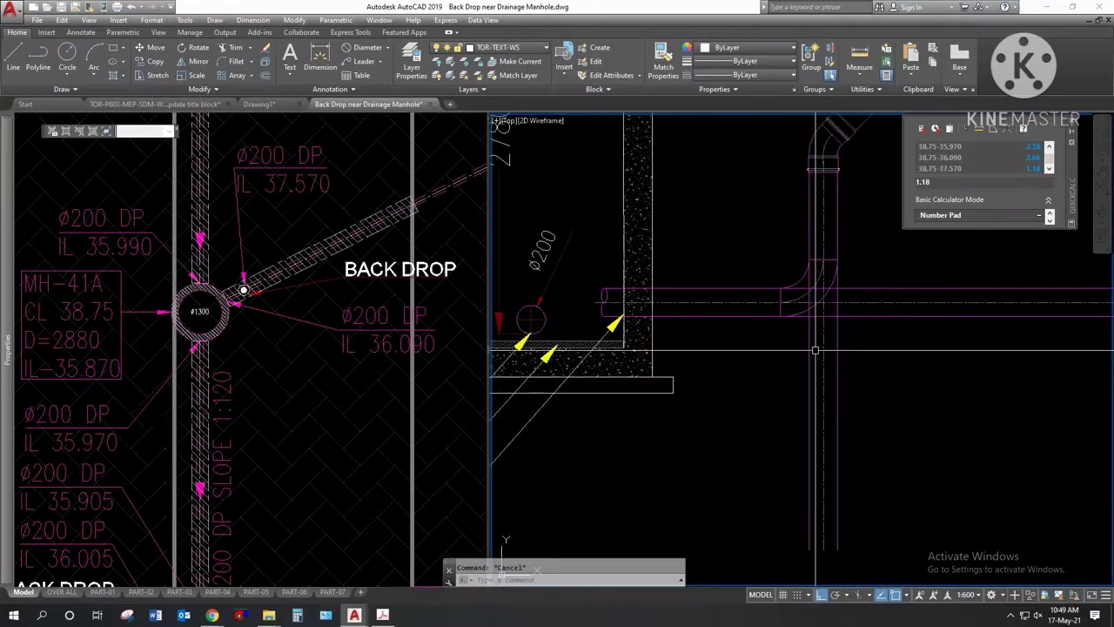
scroll(756, 338, "up", 2)
type("tr")
key("Return")
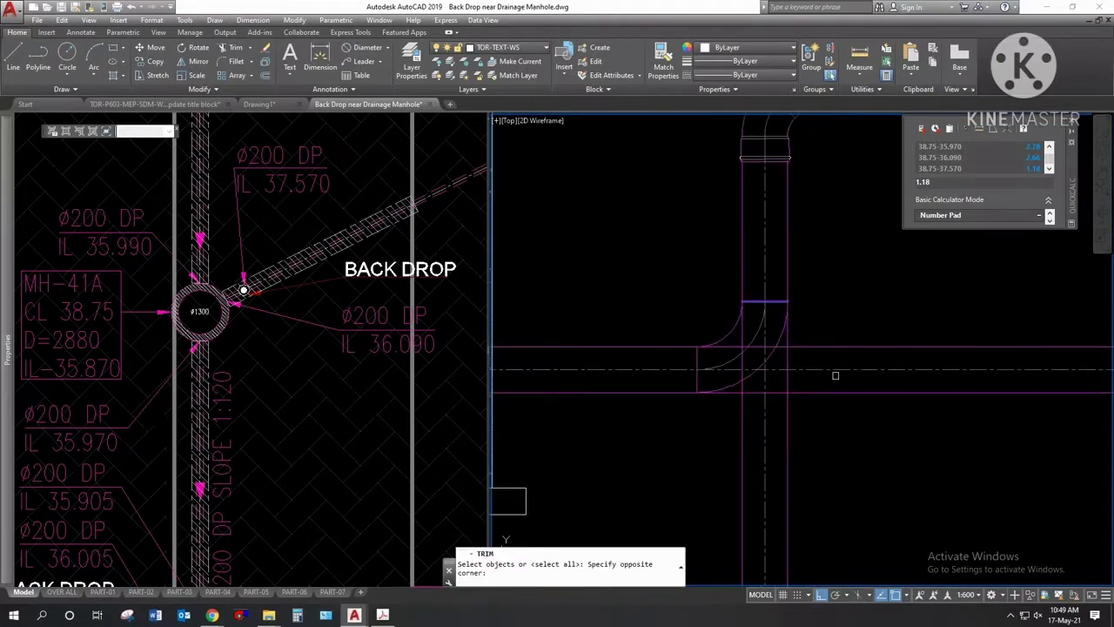
left_click(604, 283)
left_click(724, 398)
scroll(627, 455, "down", 1)
key("Return")
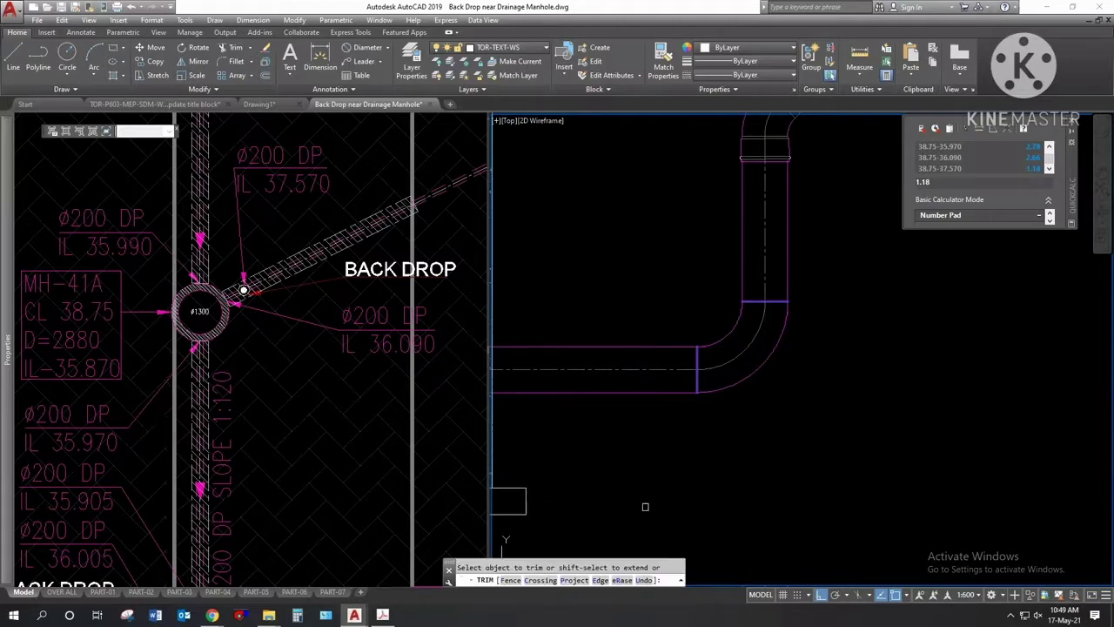
key("Escape")
scroll(786, 306, "down", 3)
middle_click_drag(783, 314, 781, 387)
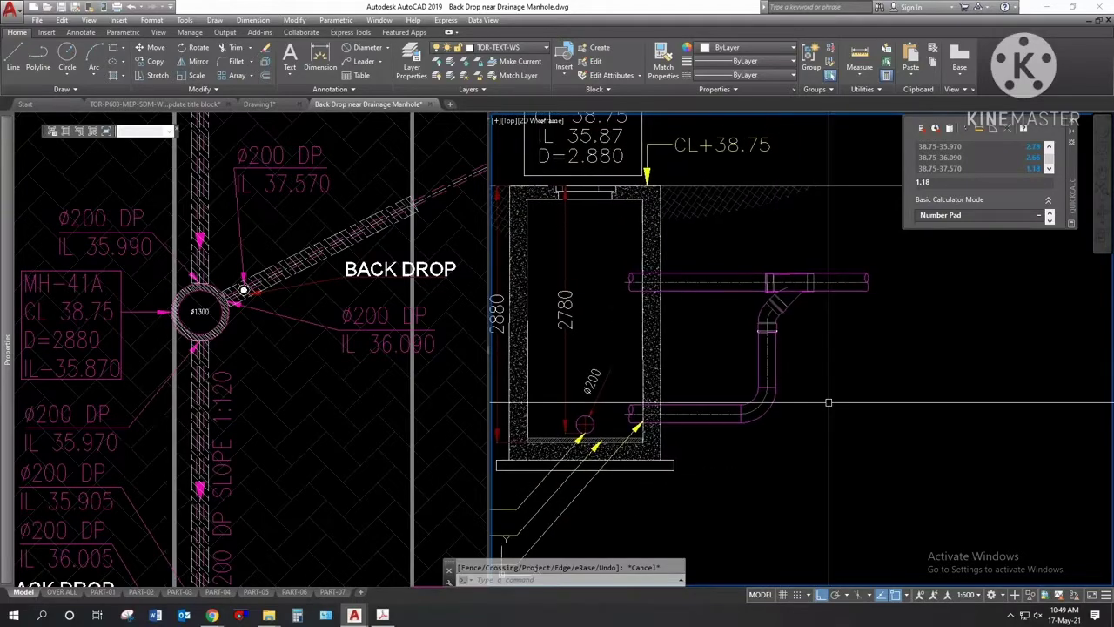
Step: Stretch the pipe ends with a crossing window to fit the upper pipe run
type("s")
key("Return")
left_click(845, 498)
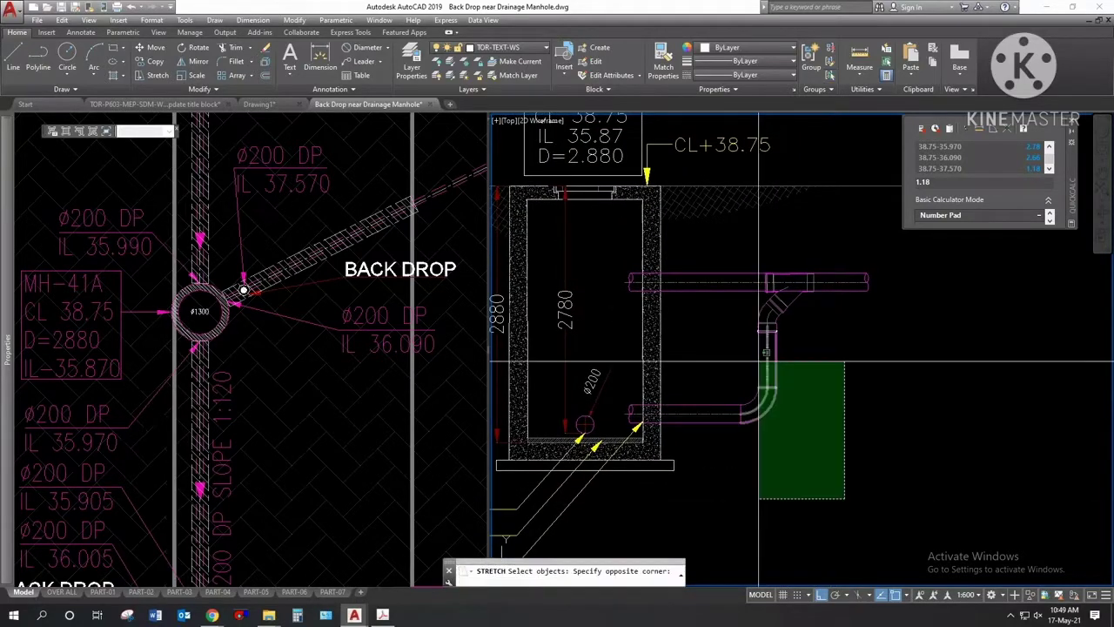
left_click(722, 233)
key("Return")
left_click(822, 233)
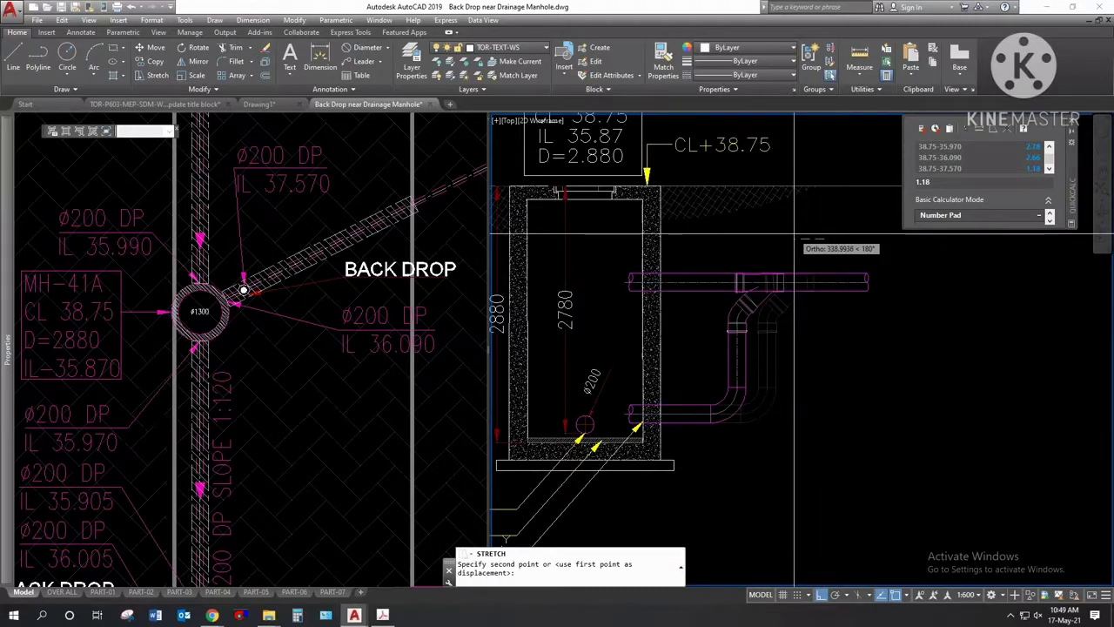
Step: Copy the CL+38.75 text beside the upper pipe and change it to IL-37.570
key("Return")
left_click(802, 165)
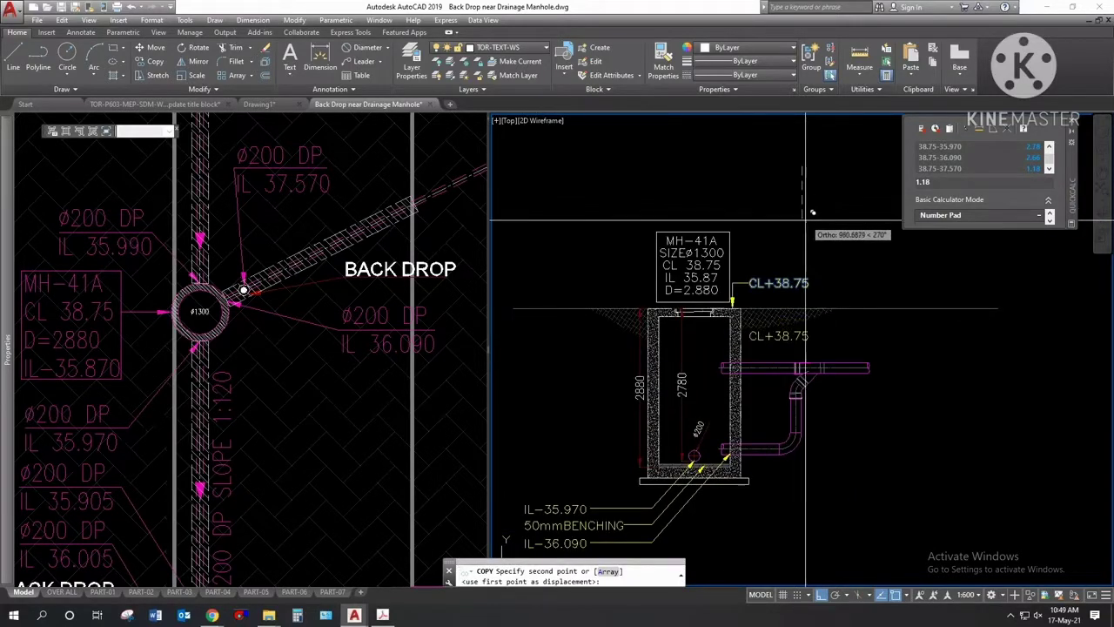
left_click(807, 227)
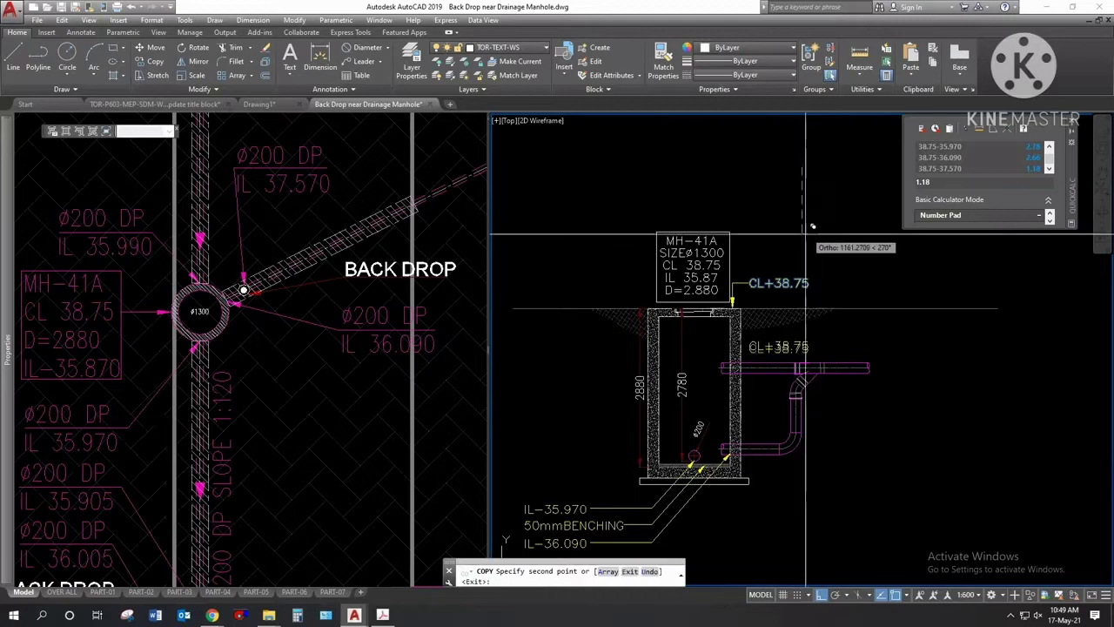
scroll(805, 296, "up", 4)
left_click(811, 293)
left_click(797, 308)
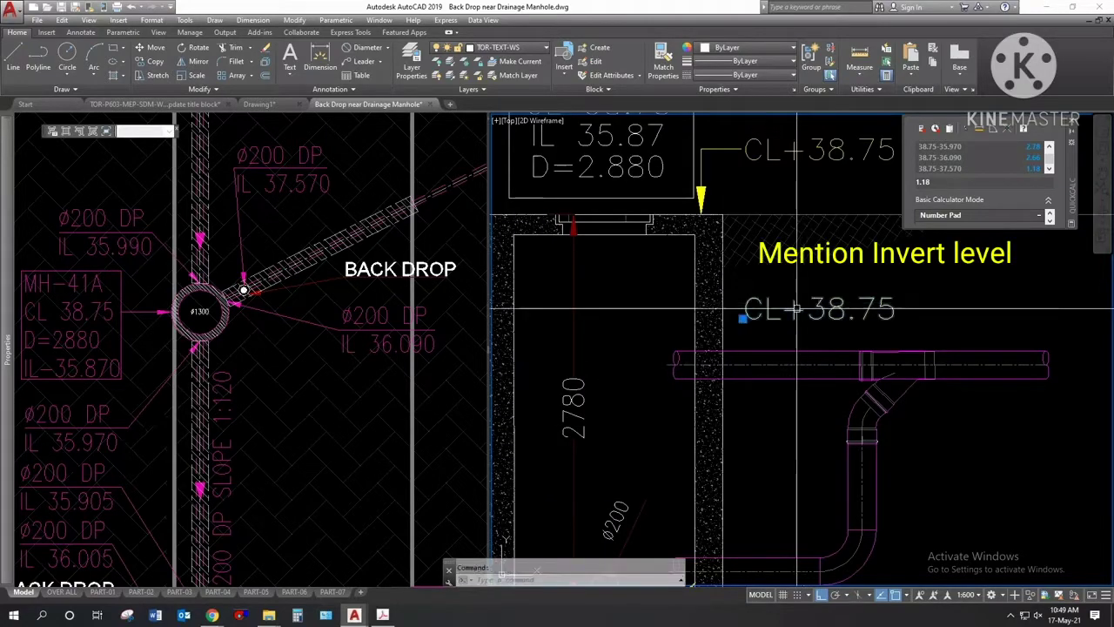
double_click(797, 311)
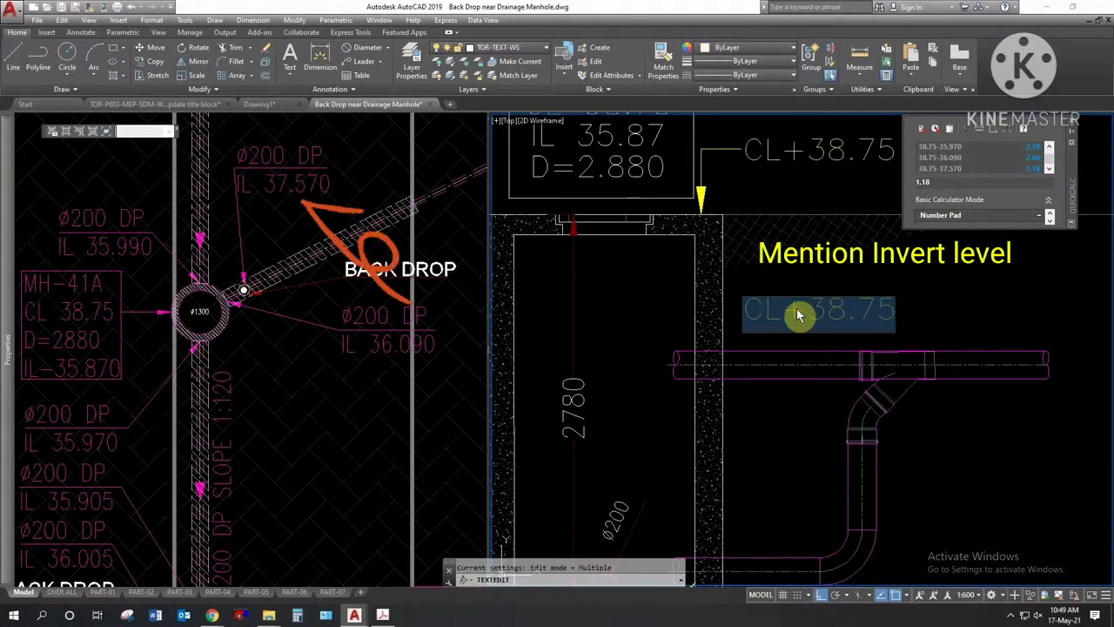
type("IL-")
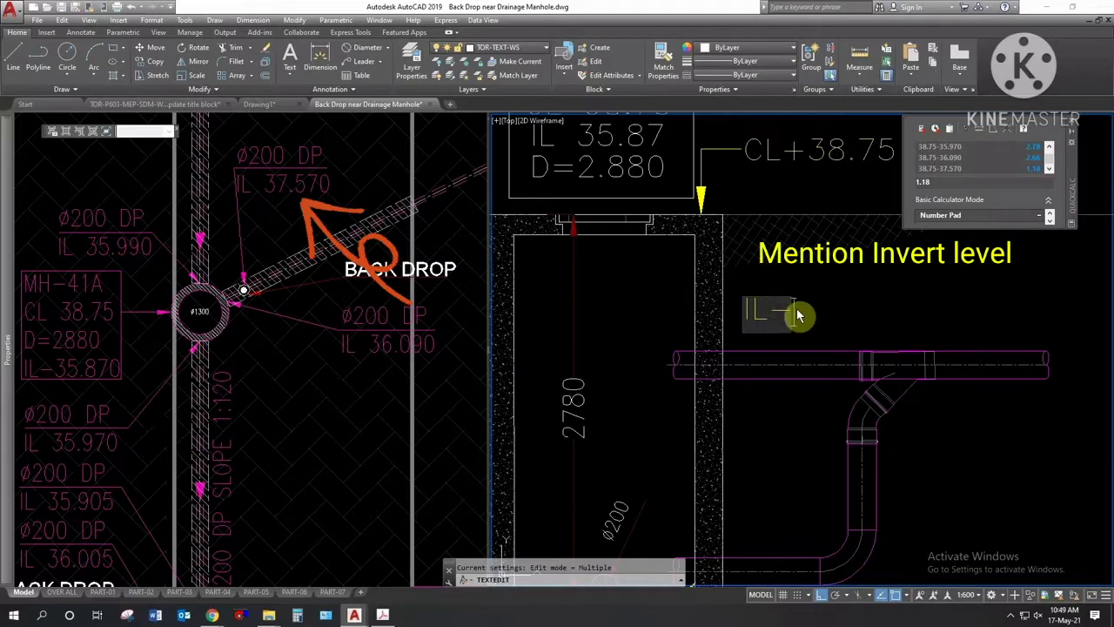
type("37.570")
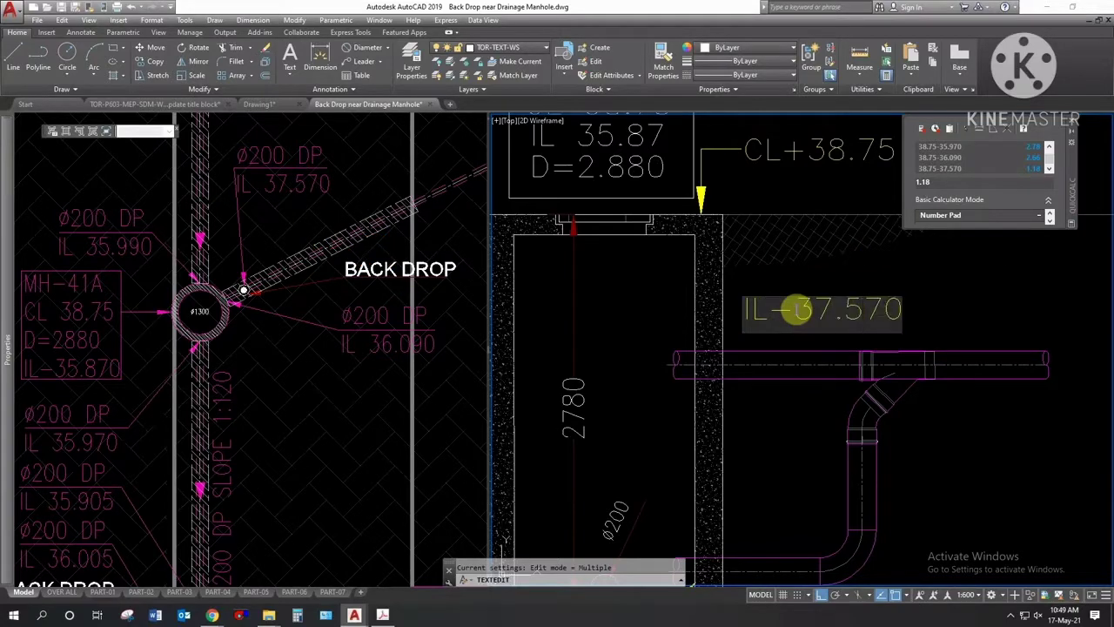
key("Return")
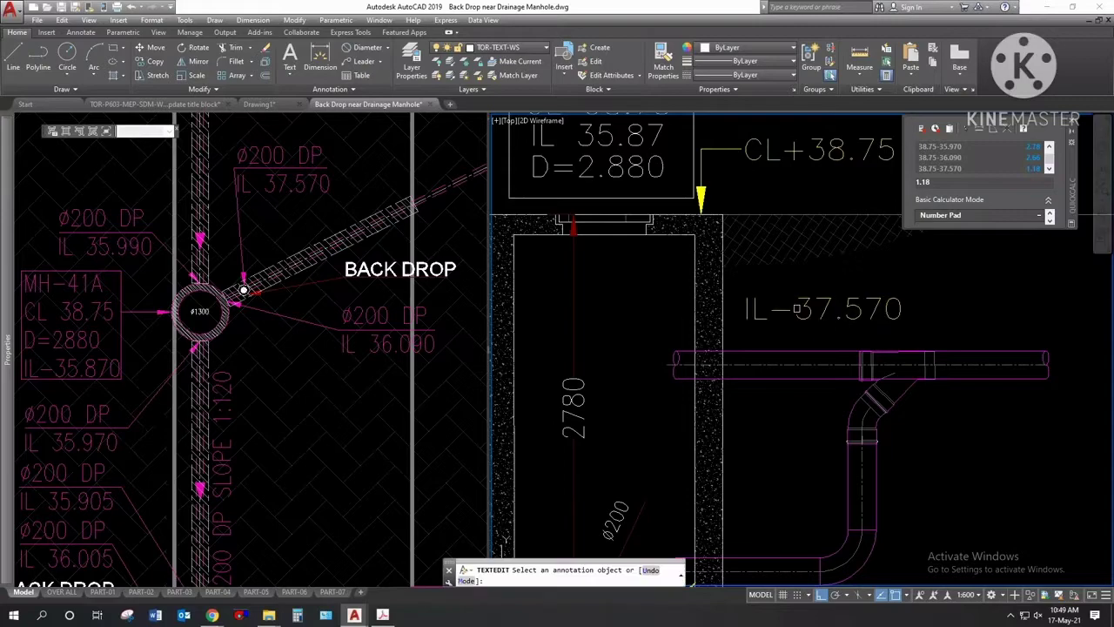
key("Escape")
Step: Draw a leader from the upper pipe to the IL-37.570 label
type("le")
key("Return")
scroll(697, 382, "up", 2)
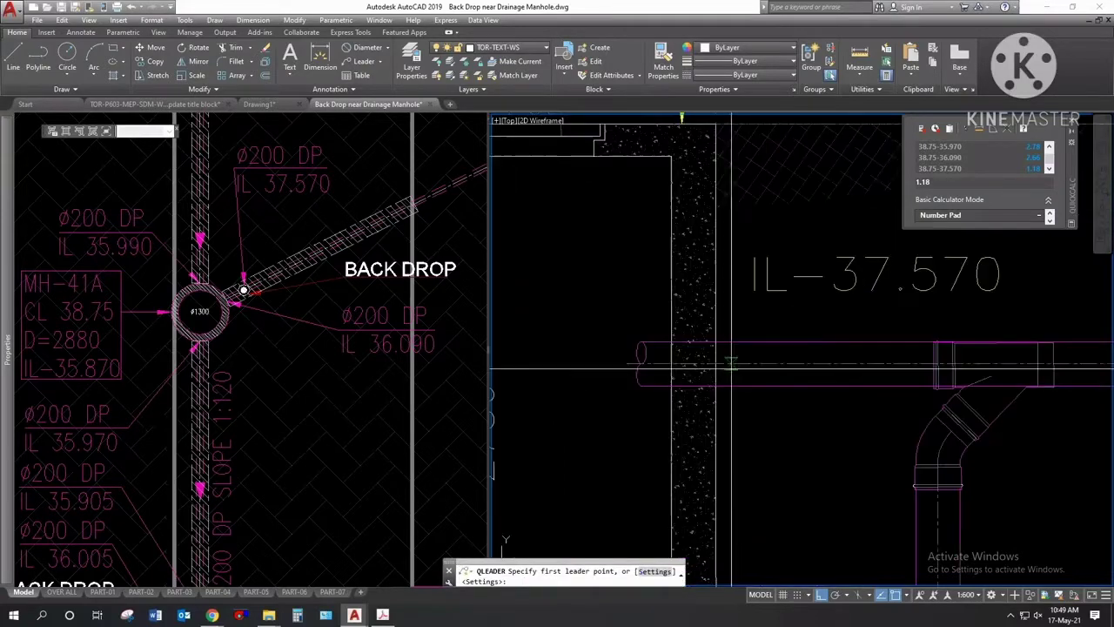
left_click(691, 383)
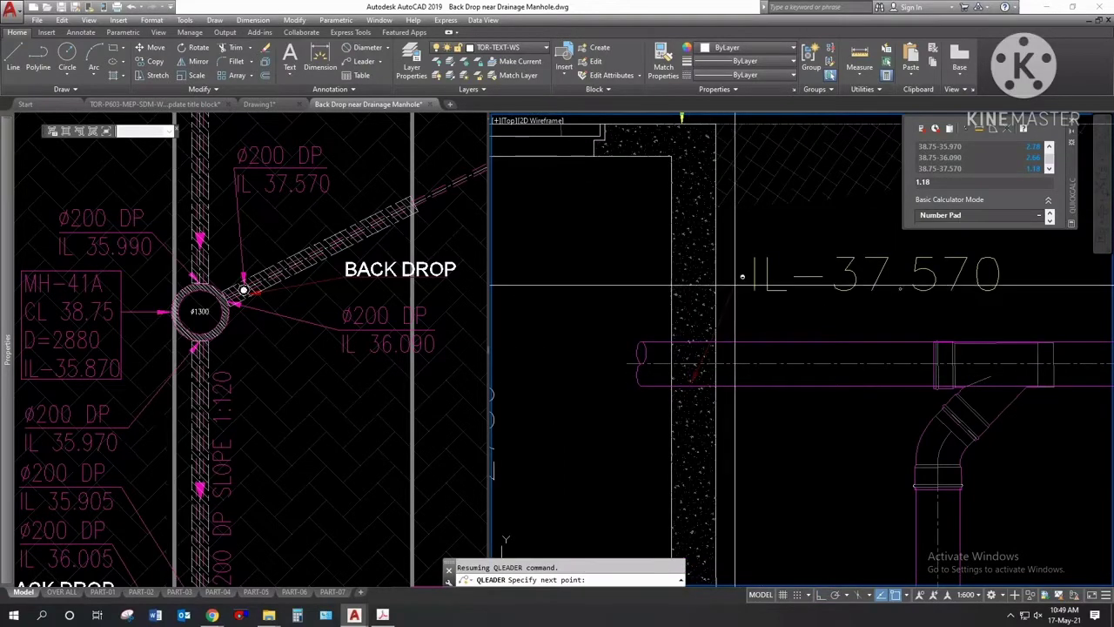
left_click(750, 276)
key("Return")
key("Escape")
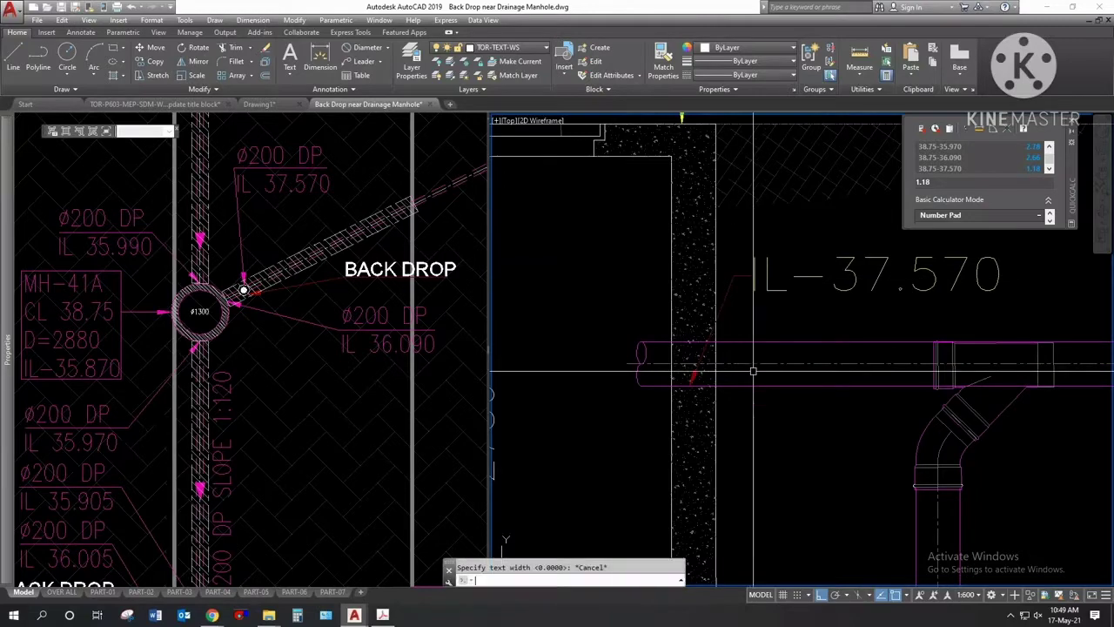
Step: Start MATCHPROP using an existing leader as the property source
type("MA")
key("Return")
scroll(753, 370, "down", 5)
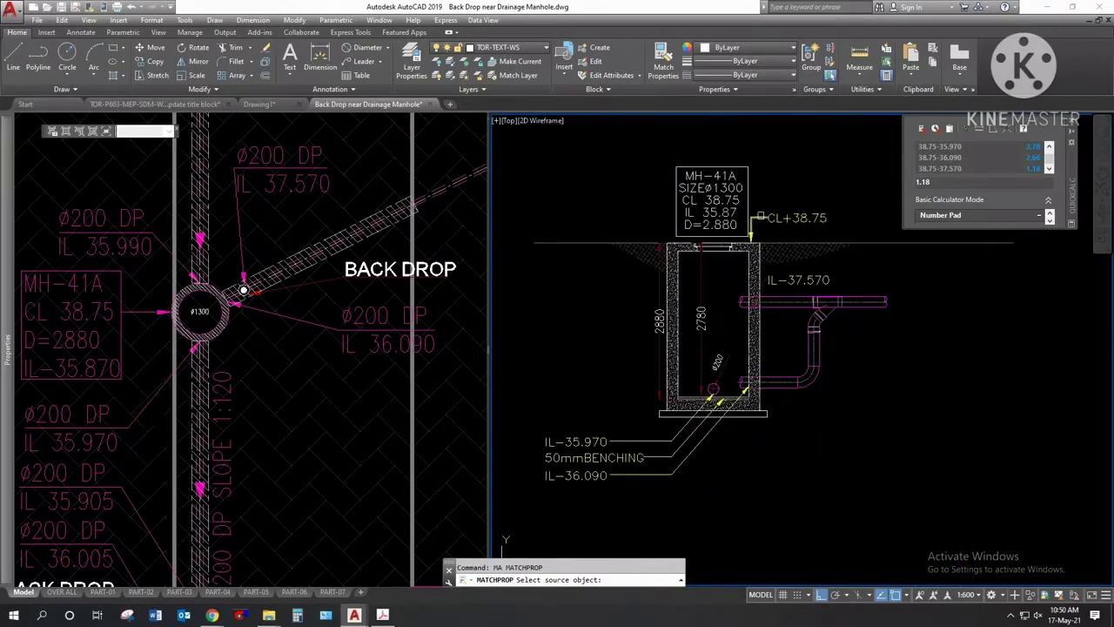
left_click(759, 216)
scroll(771, 296, "up", 4)
Step: Cancel property matching and begin entering 38.75-2.880 in QuickCalc
key("Escape")
scroll(727, 326, "down", 4)
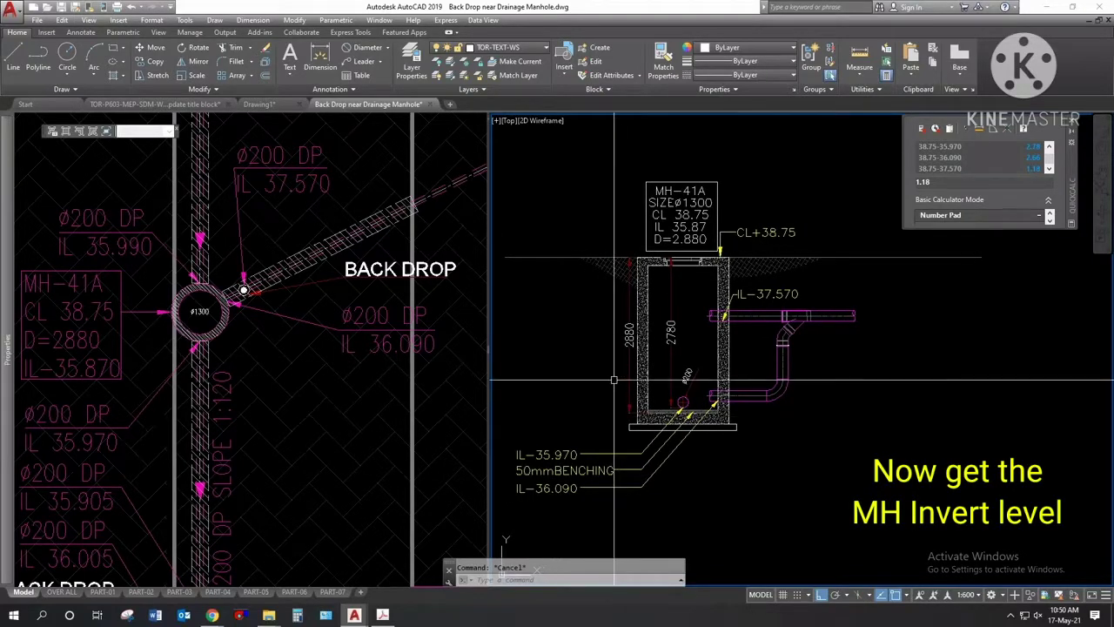
scroll(634, 270, "up", 2)
middle_click_drag(634, 270, 609, 302)
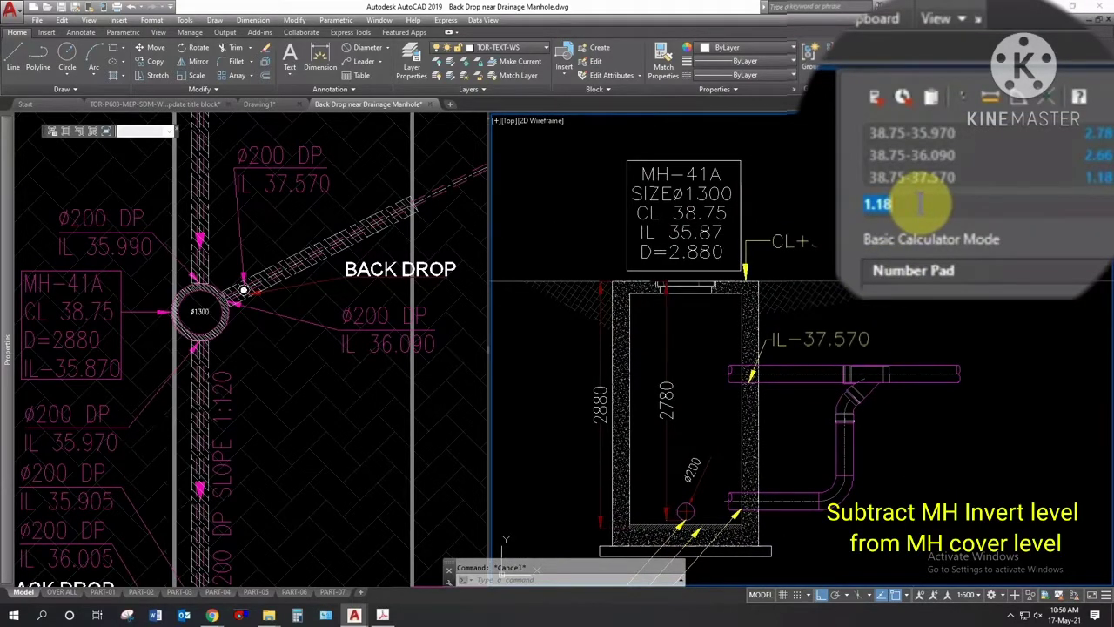
type("38.75-2")
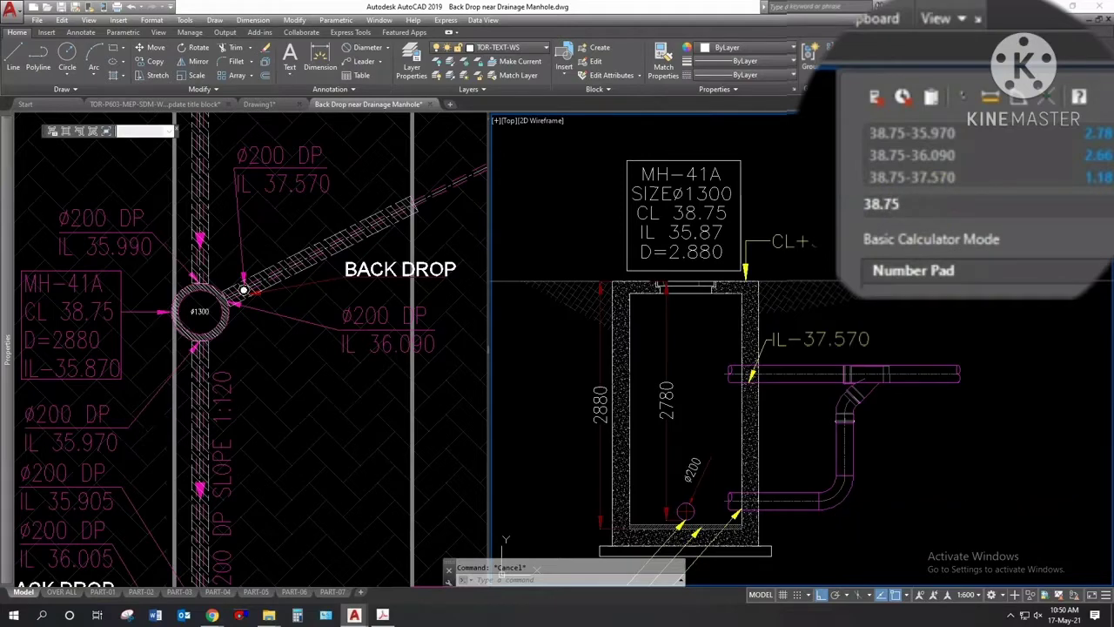
type(".")
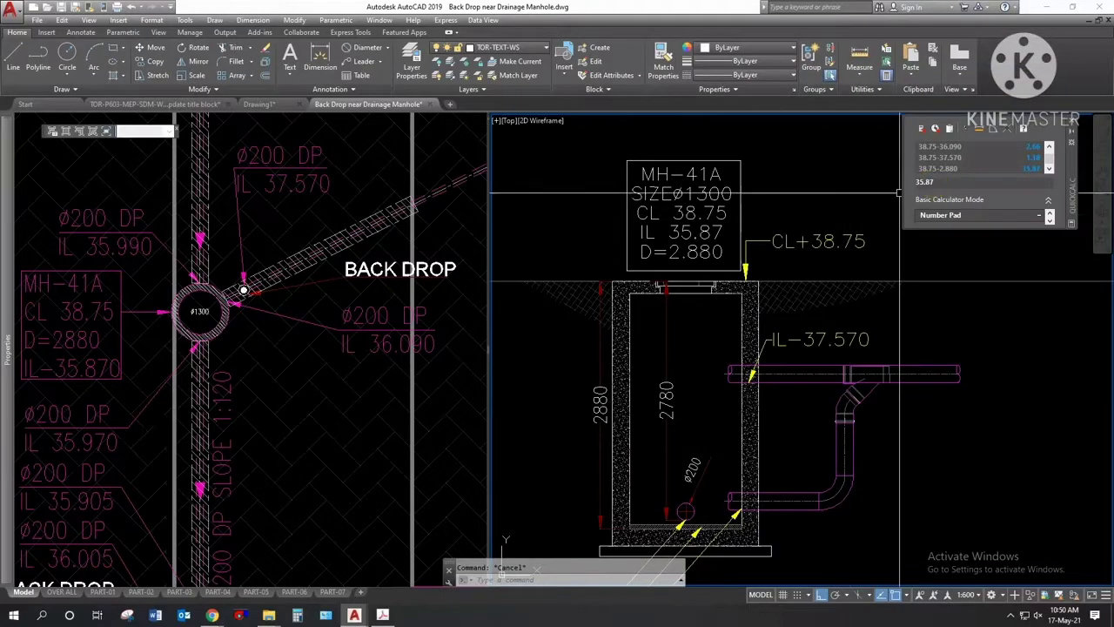
Step: Copy the IL-35.970 invert label for reuse as a pipe label beside the upper drop pipe
middle_click_drag(686, 232, 782, 63)
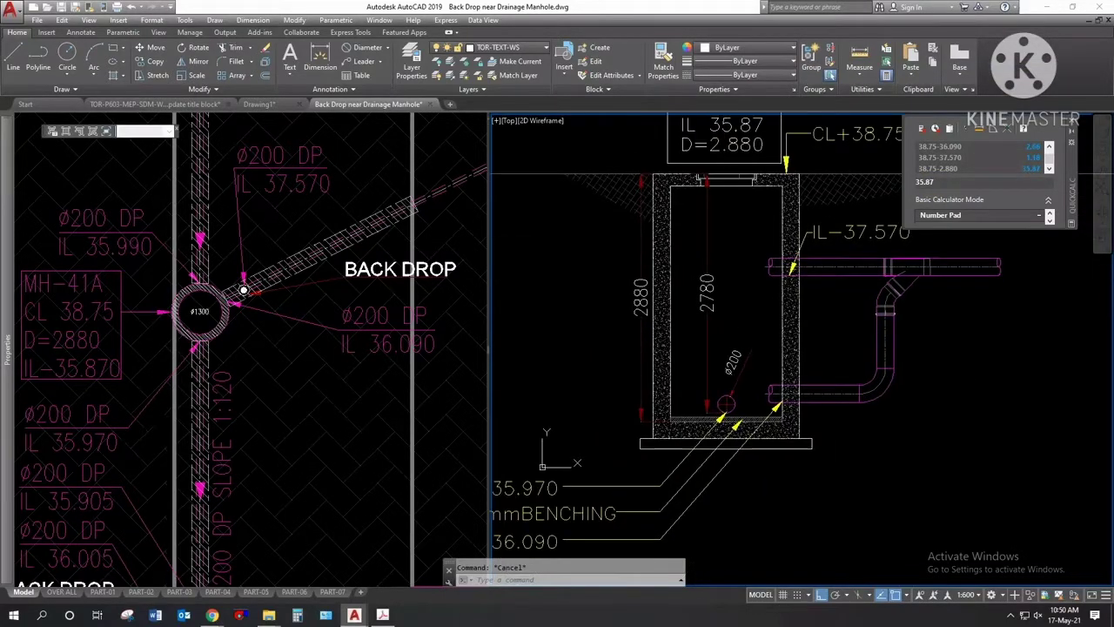
type("c")
key("Return")
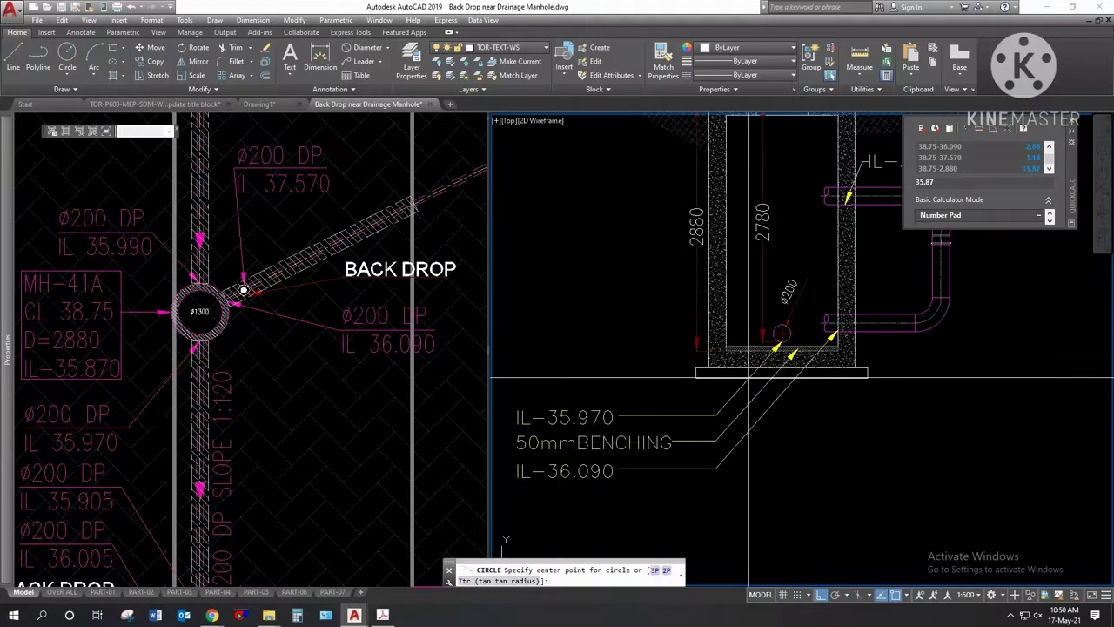
key("Escape")
type("o")
key("Return")
left_click(632, 405)
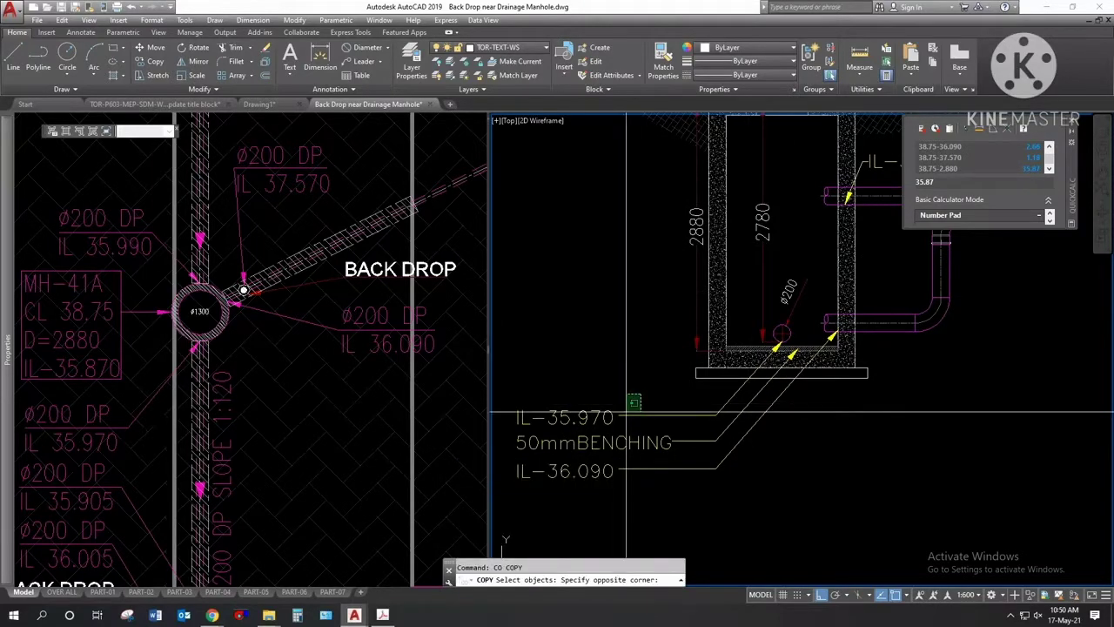
left_click(600, 422)
key("Return")
left_click(578, 361)
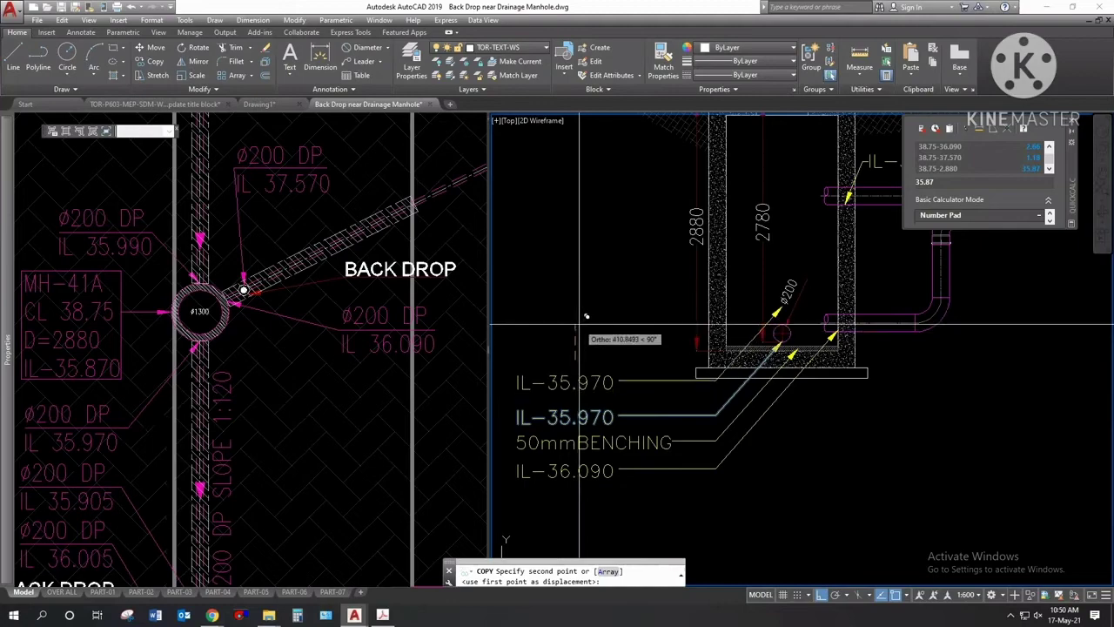
key("Escape")
Step: Change the top invert label to IL-35.870 and begin rewriting the IL-37.570 label as ø200
scroll(855, 346, "up", 5)
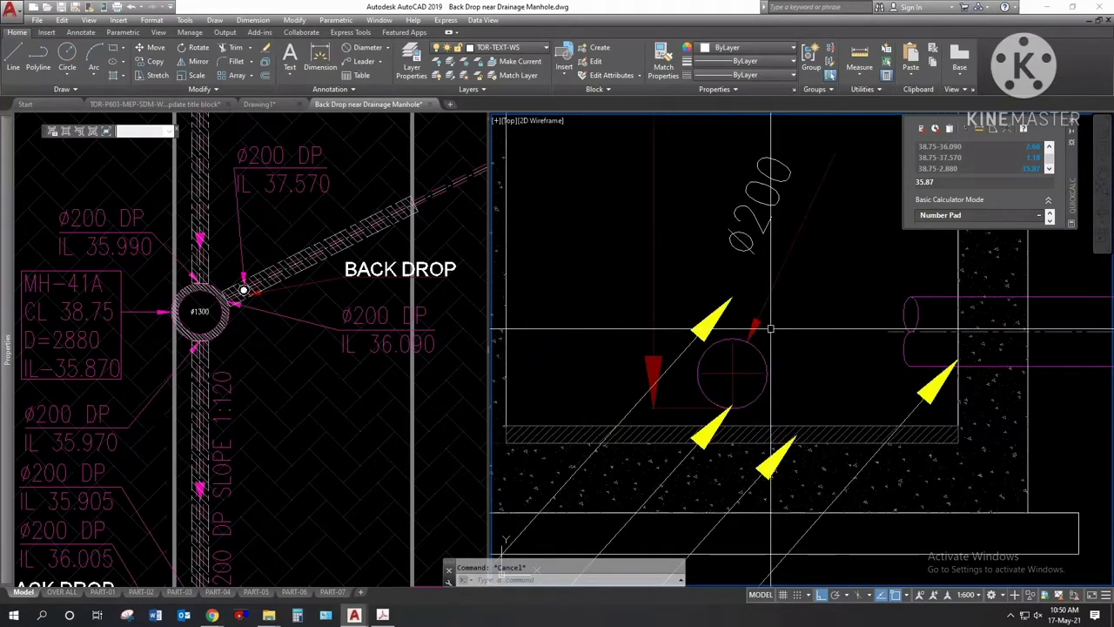
left_click(734, 298)
left_click(732, 298)
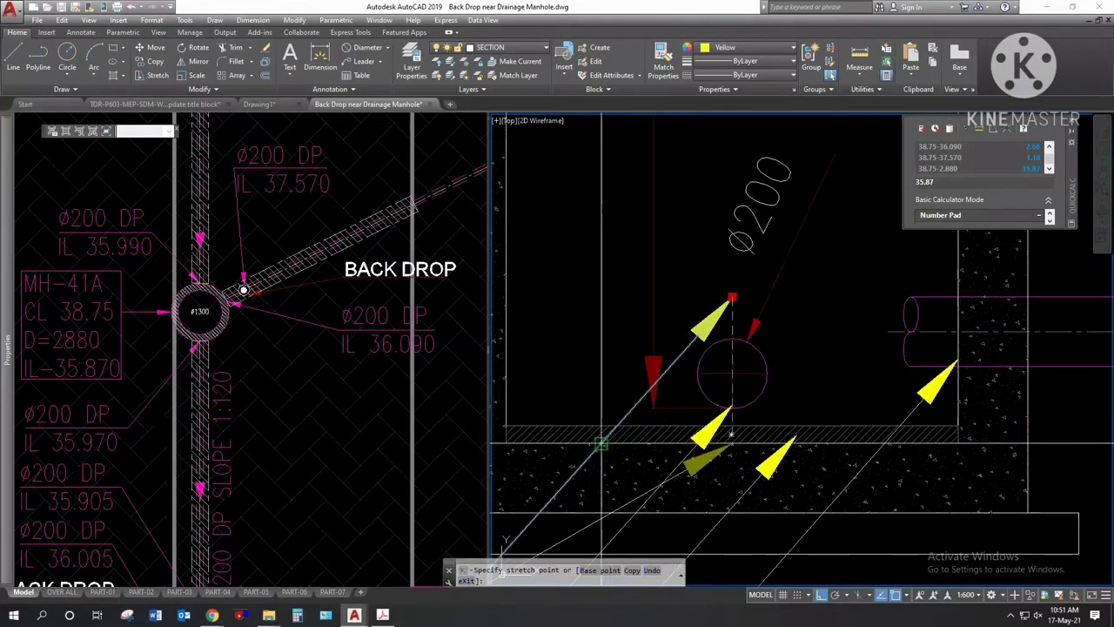
key("Escape")
scroll(597, 440, "down", 5)
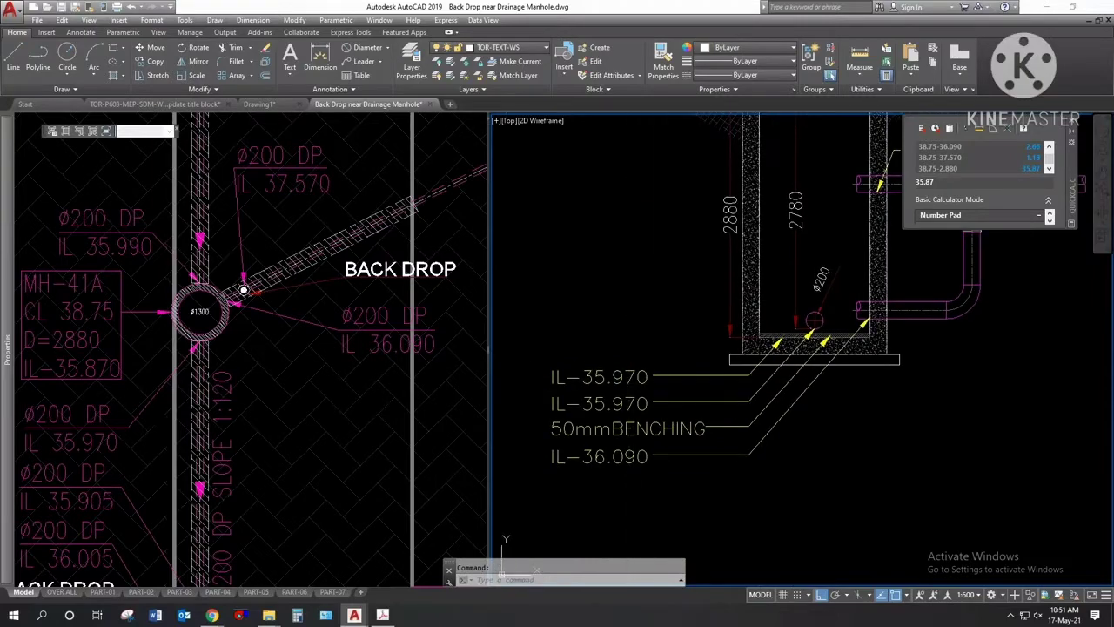
double_click(612, 376)
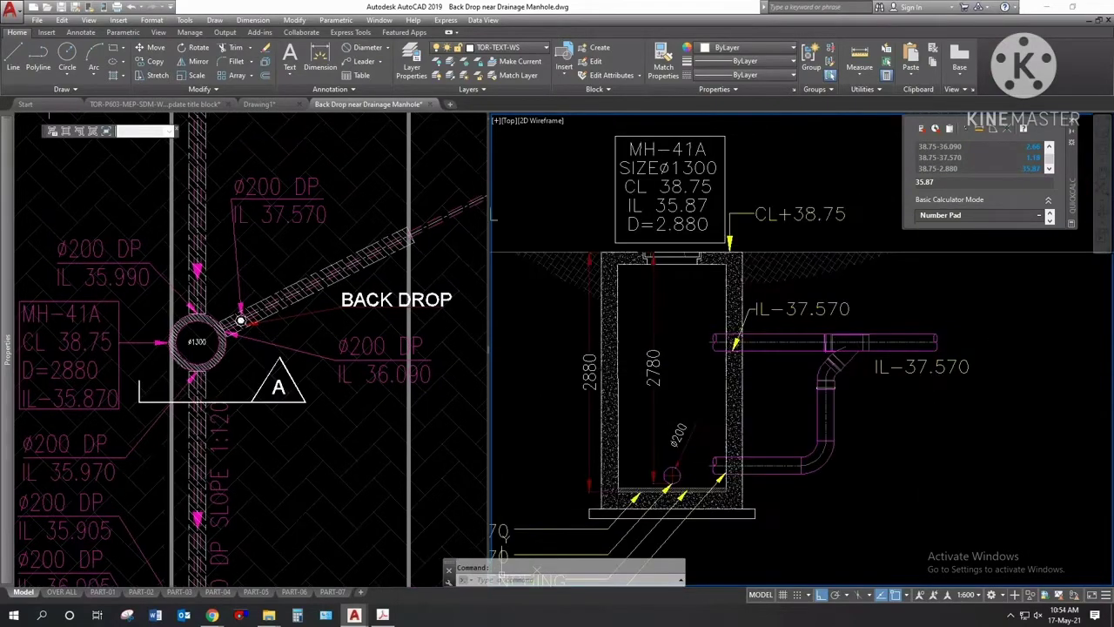
double_click(924, 374)
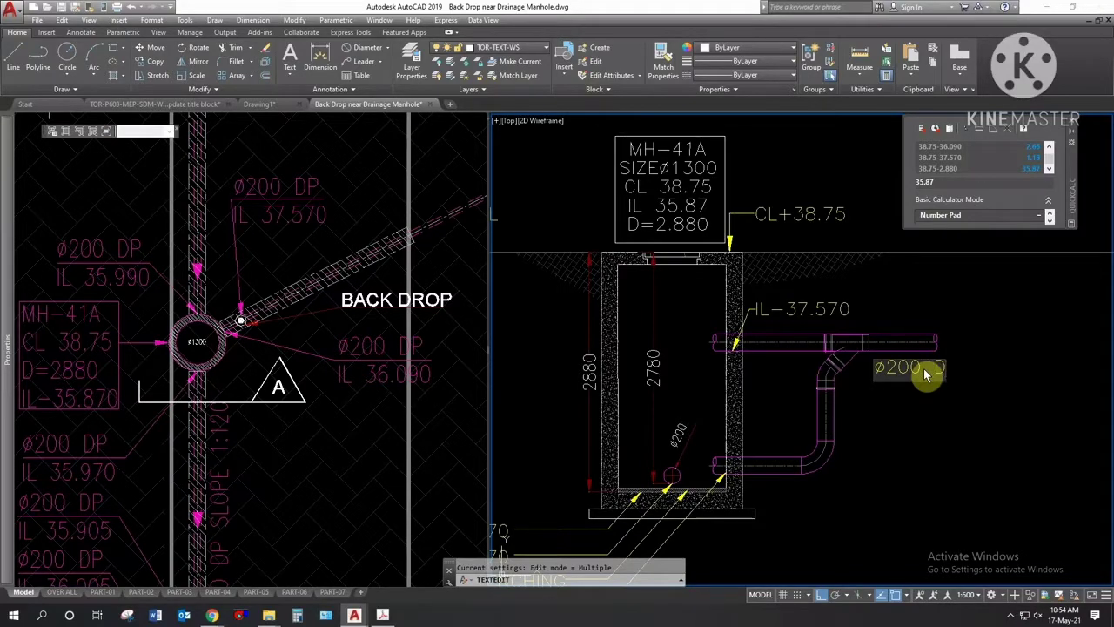
Step: Finish the ø200 DR pipe label and copy it beside the lower inlet pipe
key("Escape")
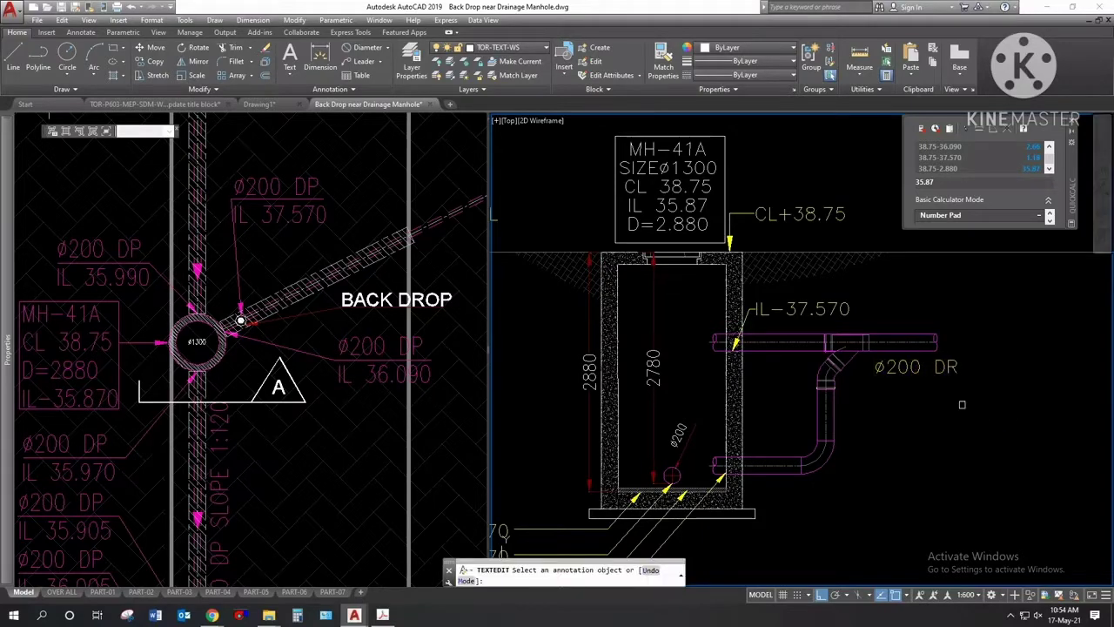
type("co")
key("Return")
left_click(949, 369)
key("Return")
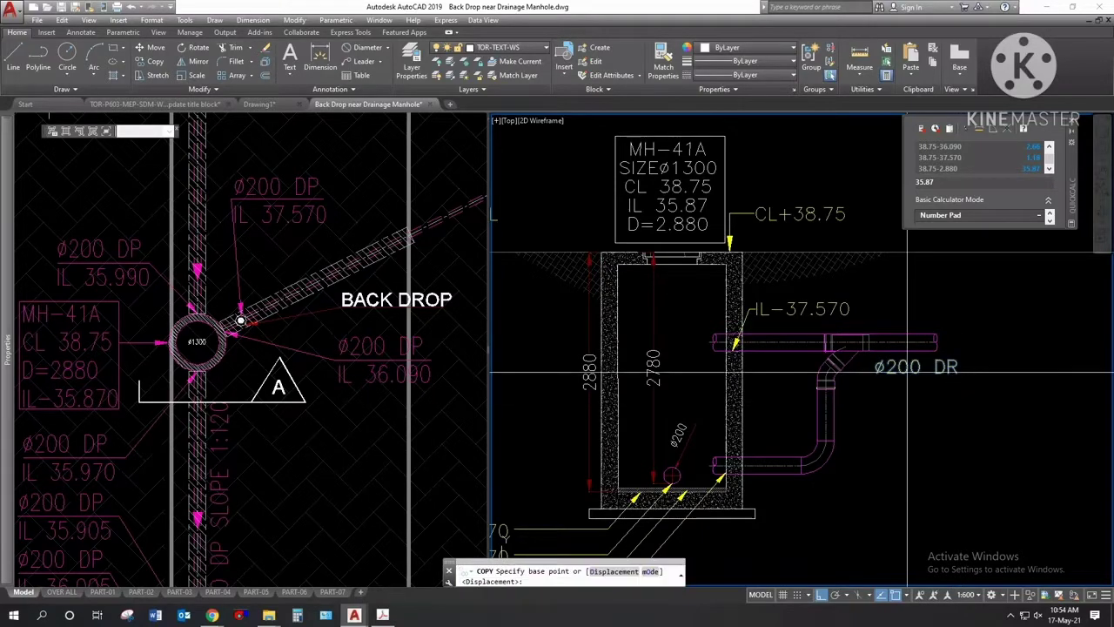
left_click(905, 372)
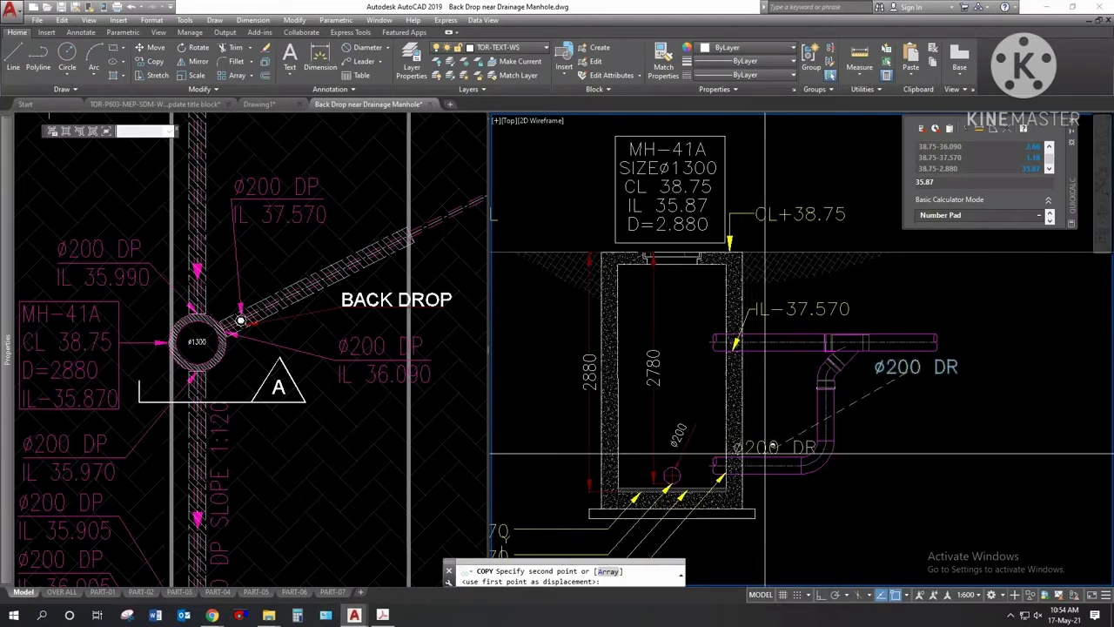
left_click(777, 490)
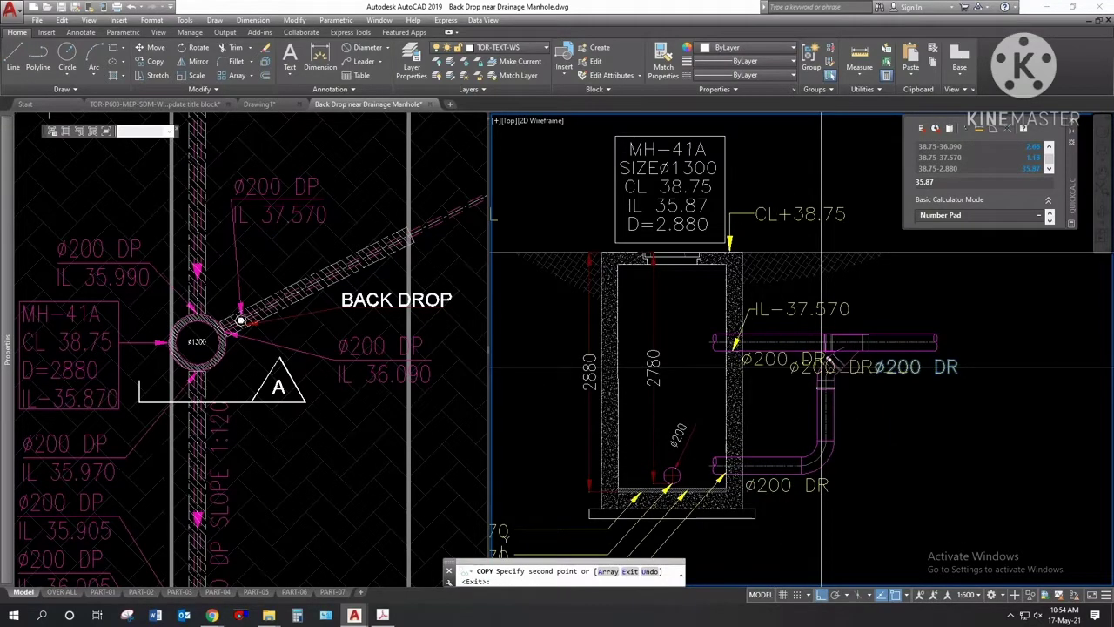
key("Escape")
scroll(836, 375, "up", 5)
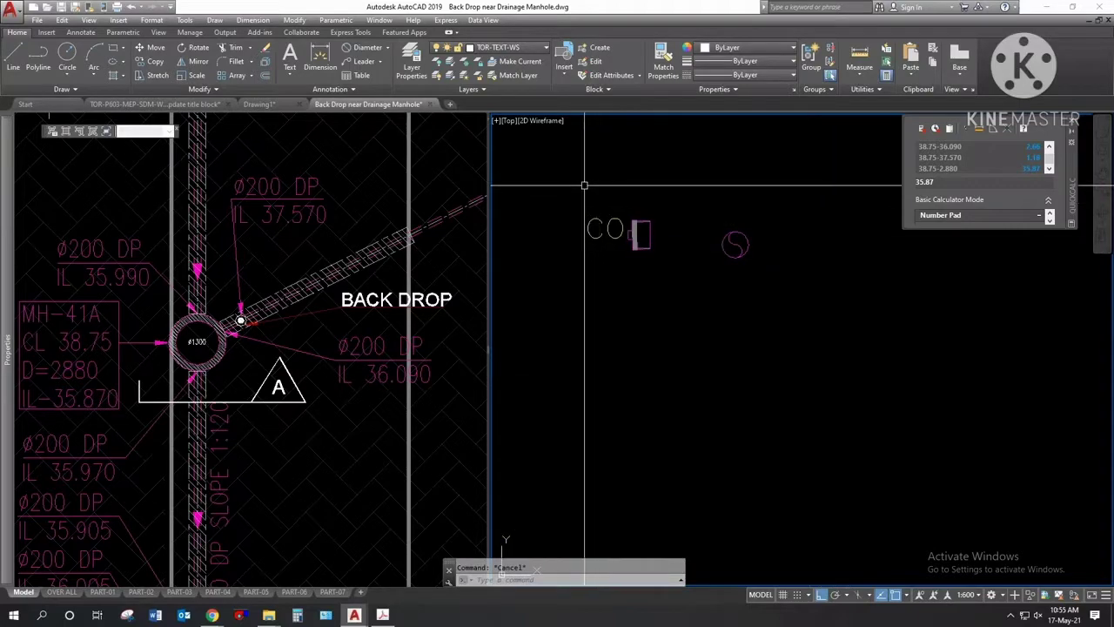
Step: Move the CO label toward the inner end of the upper pipe
left_click_drag(670, 557, 662, 252)
type("m")
key("Return")
left_click(662, 251)
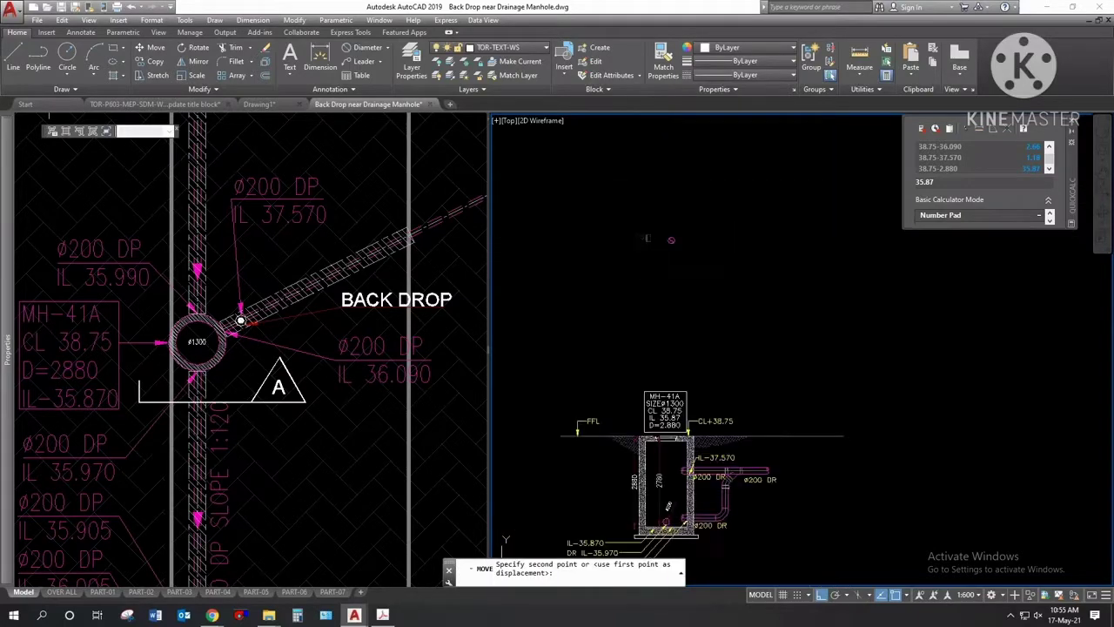
scroll(662, 252, "down", 4)
scroll(644, 278, "up", 6)
scroll(755, 312, "up", 3)
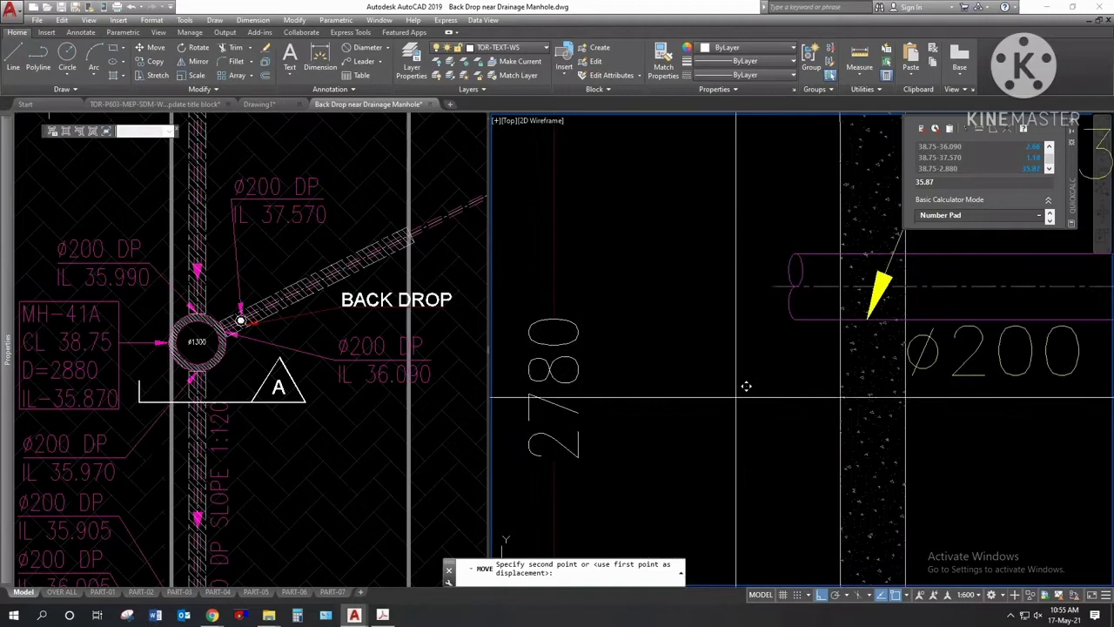
left_click(769, 263)
left_click(741, 207)
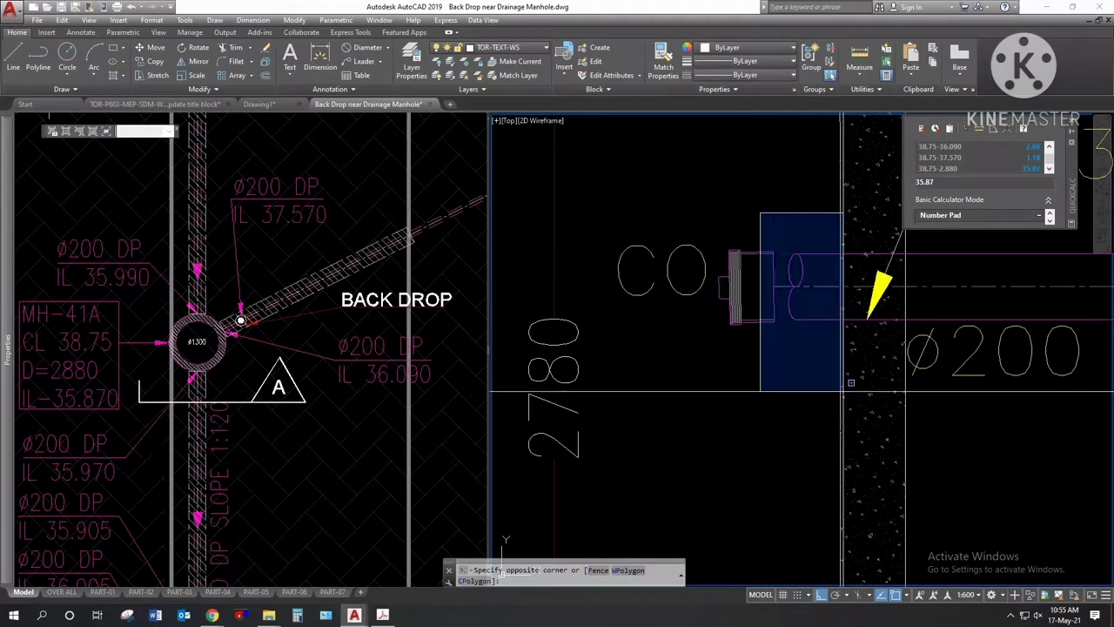
left_click(850, 331)
key("Escape")
Step: Window-select the CO label and cleanout fitting and move them onto the upper pipe's inner end
type("m")
key("Return")
left_click(611, 203)
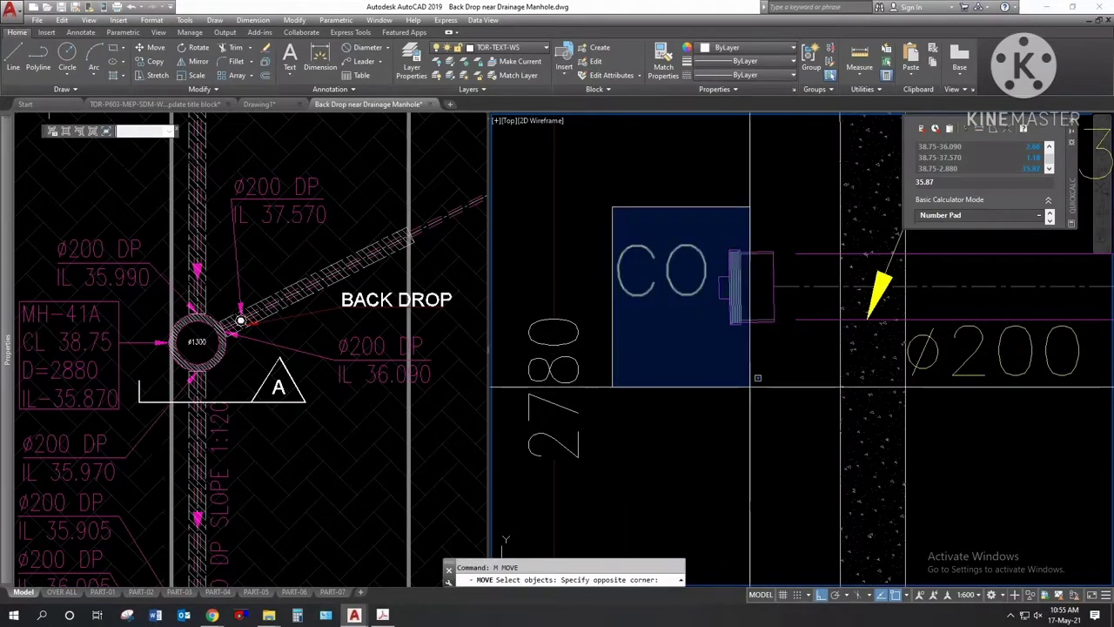
left_click(738, 319)
key("Return")
left_click(733, 423)
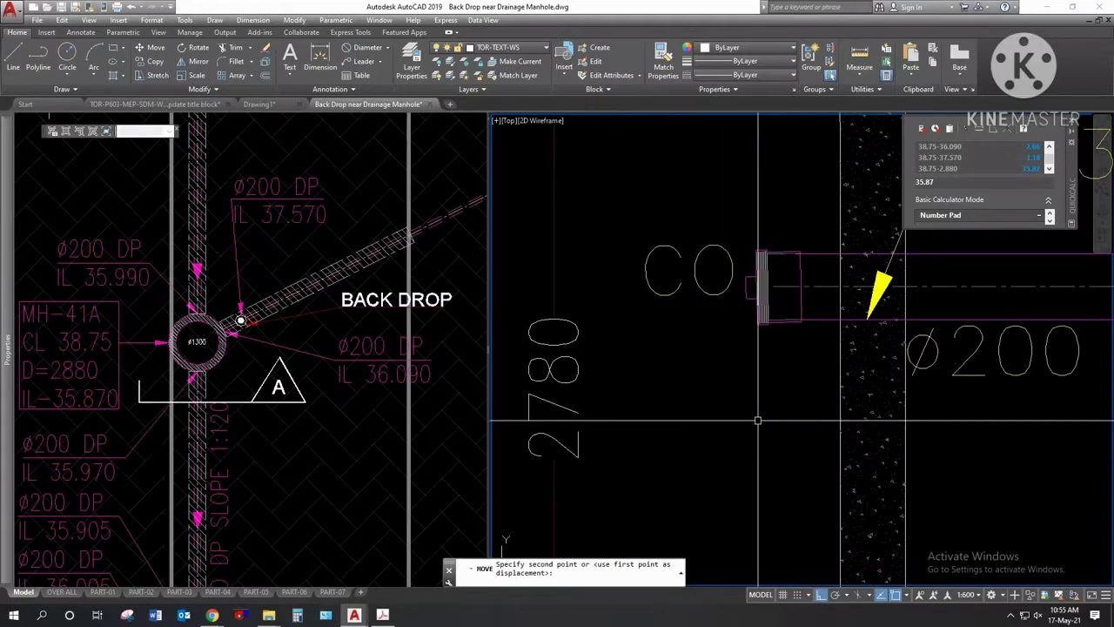
left_click(766, 410)
scroll(766, 409, "down", 3)
scroll(710, 301, "down", 2)
scroll(709, 301, "down", 1)
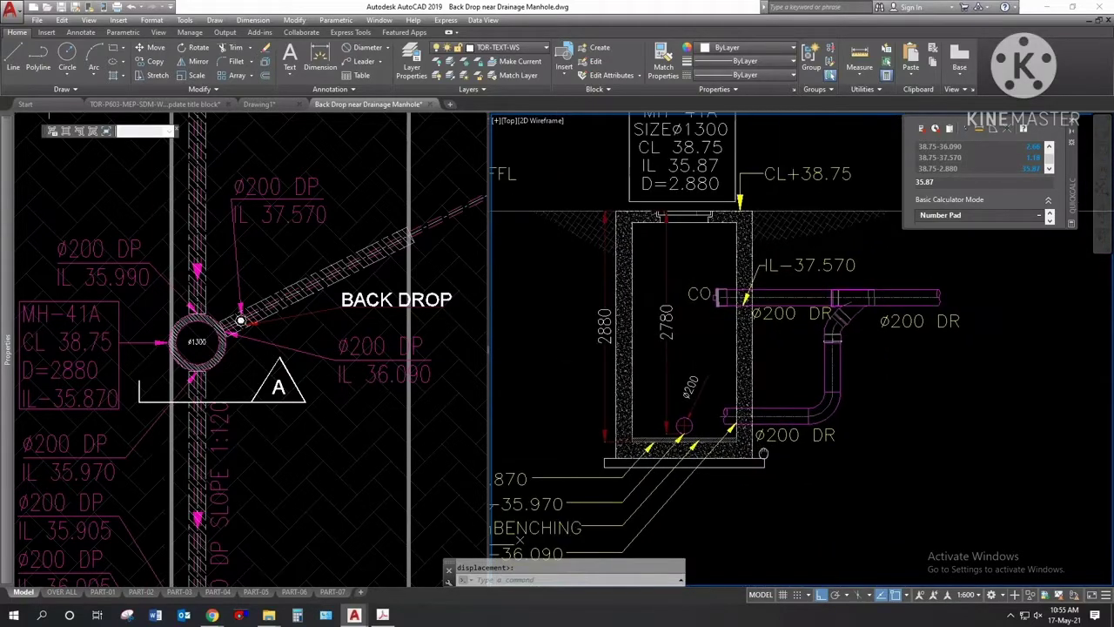
middle_click_drag(763, 451, 768, 465)
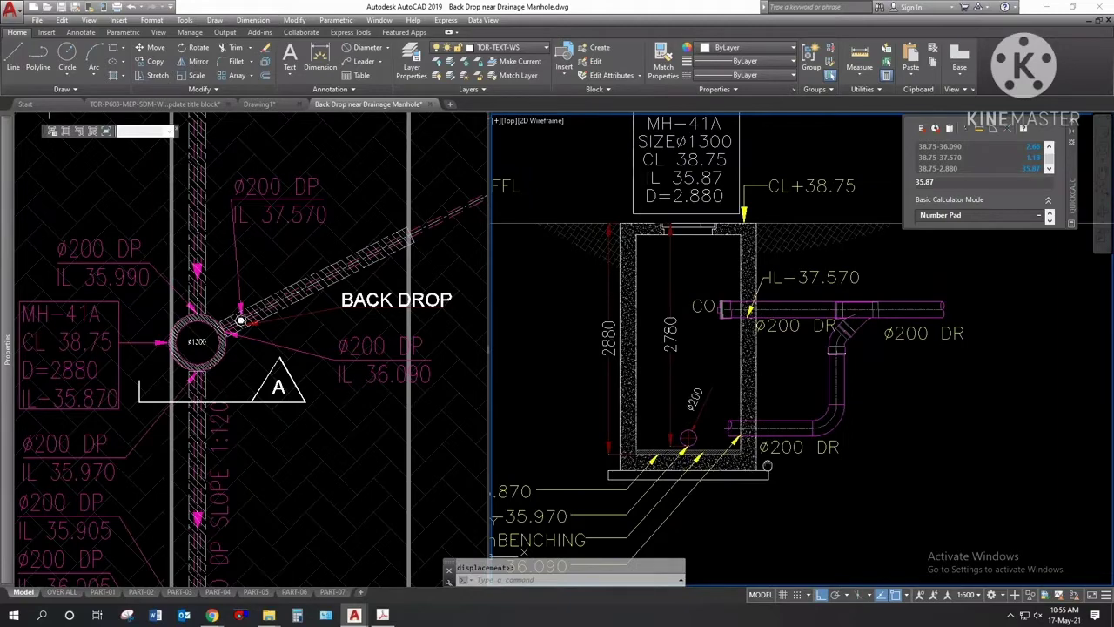
double_click(853, 280)
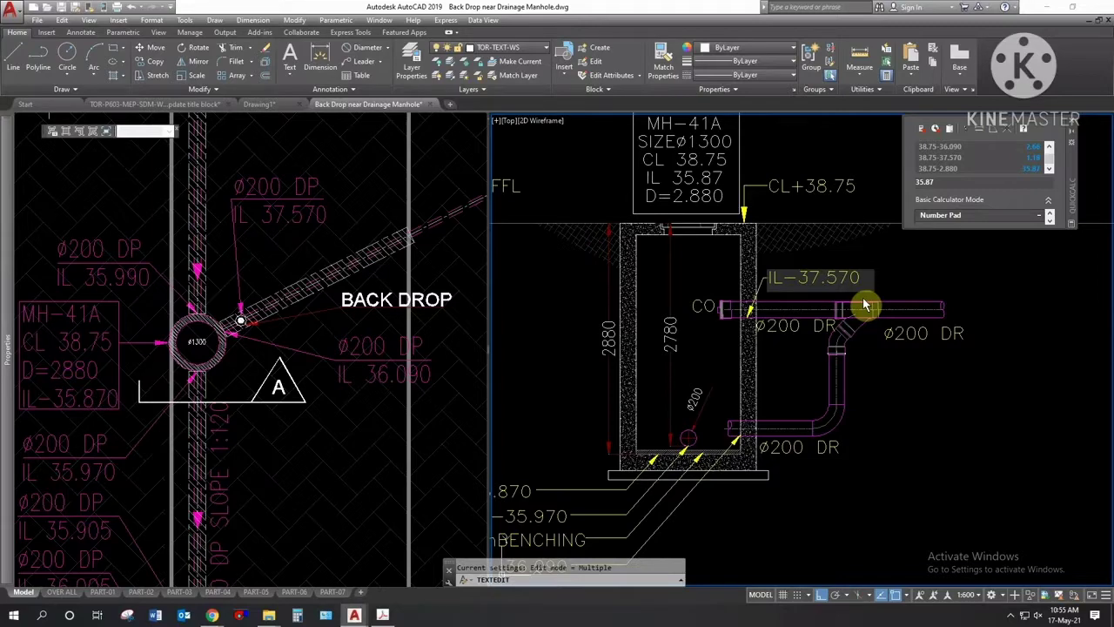
key("Return")
Step: Copy the IL-37.570 label to the right of the upper pipe's outer end
key("Escape")
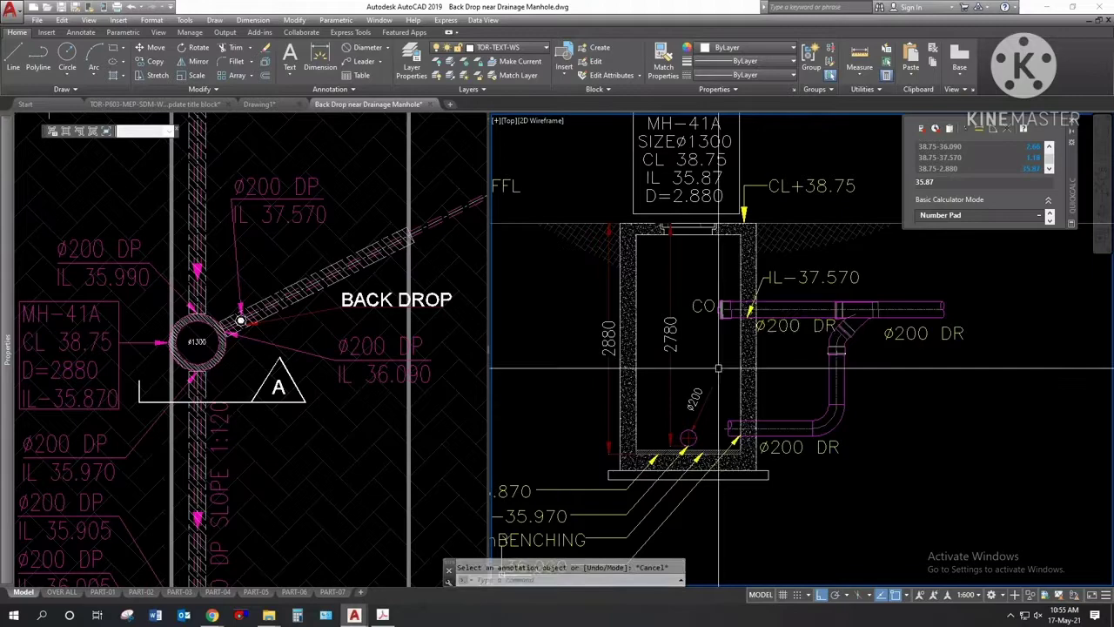
middle_click_drag(845, 440, 831, 430)
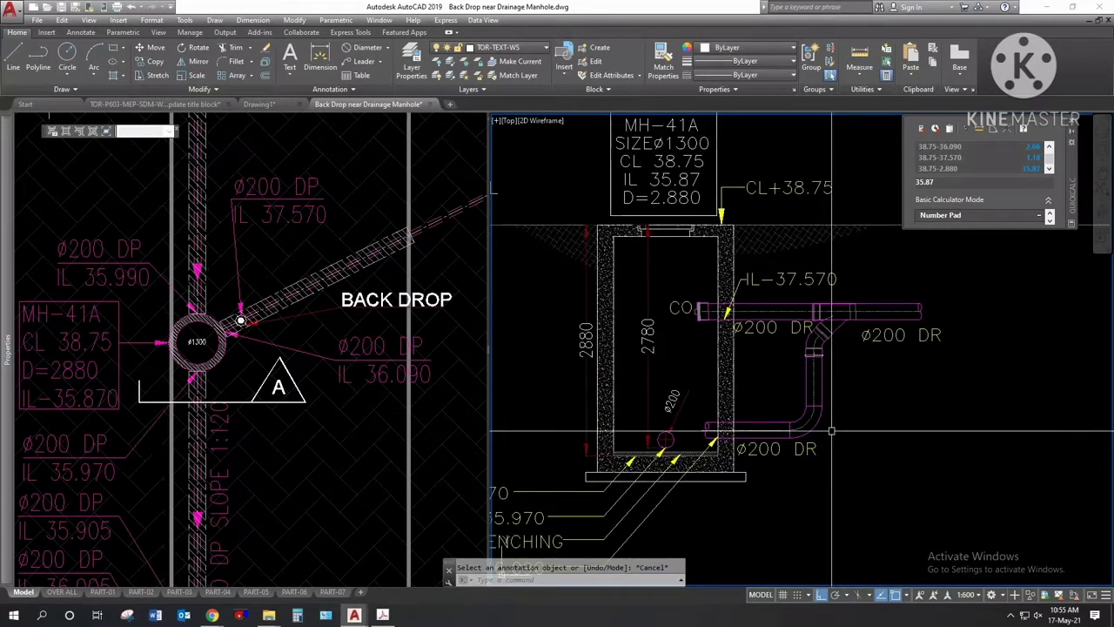
type("co")
key("Return")
left_click(798, 282)
key("Return")
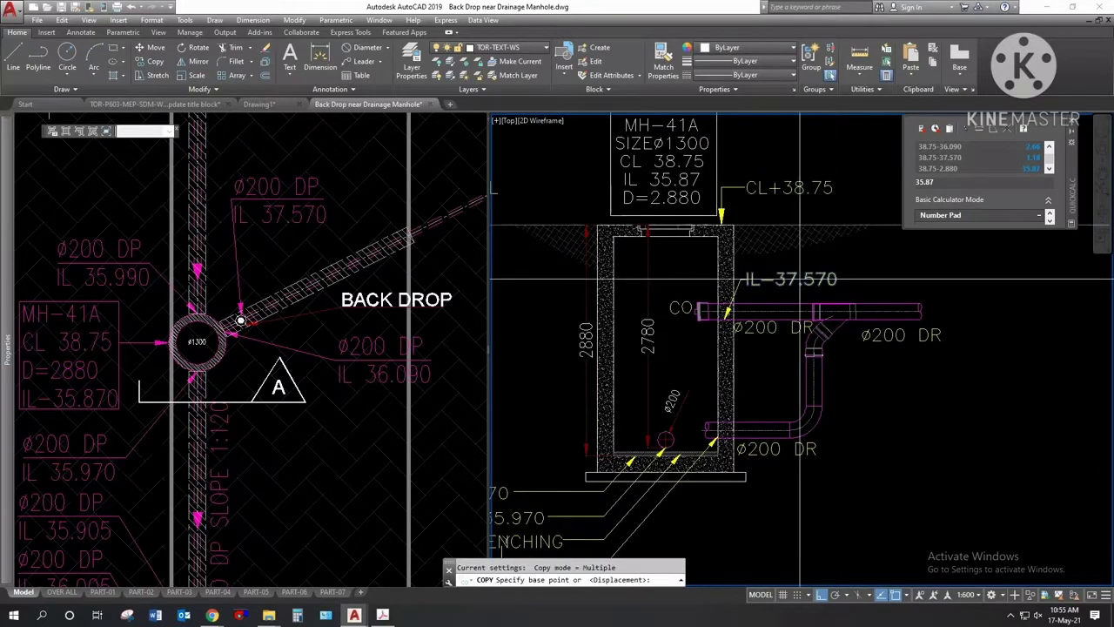
left_click(801, 277)
middle_click_drag(802, 278, 616, 348)
left_click(813, 349)
key("Escape")
Step: Rewrite the copied label to read MAIN LINE
double_click(813, 349)
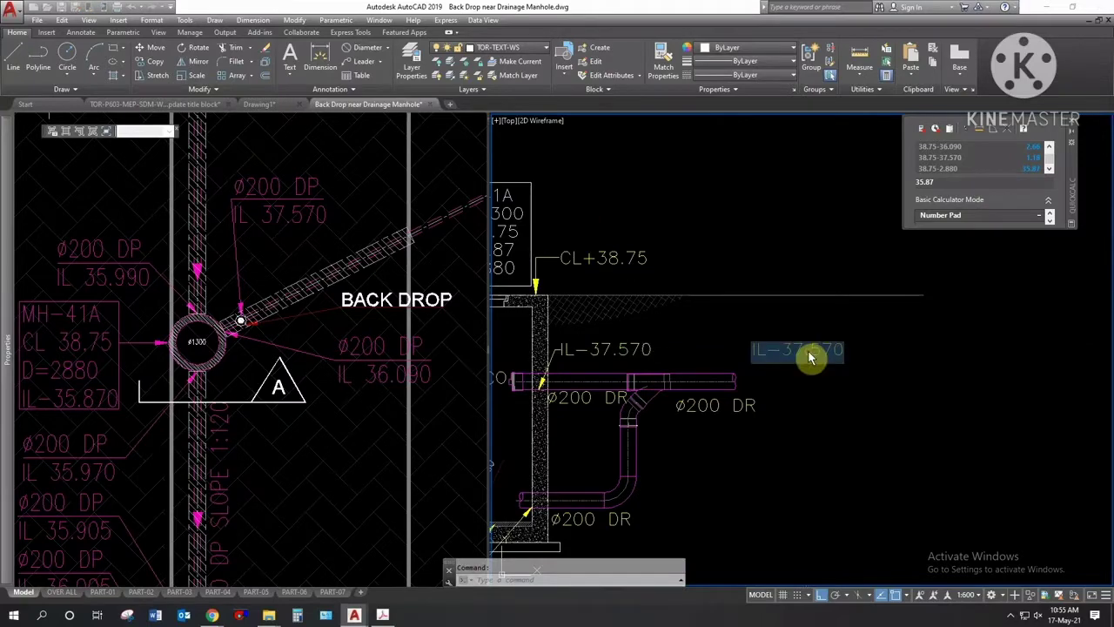
middle_click_drag(818, 350, 859, 363)
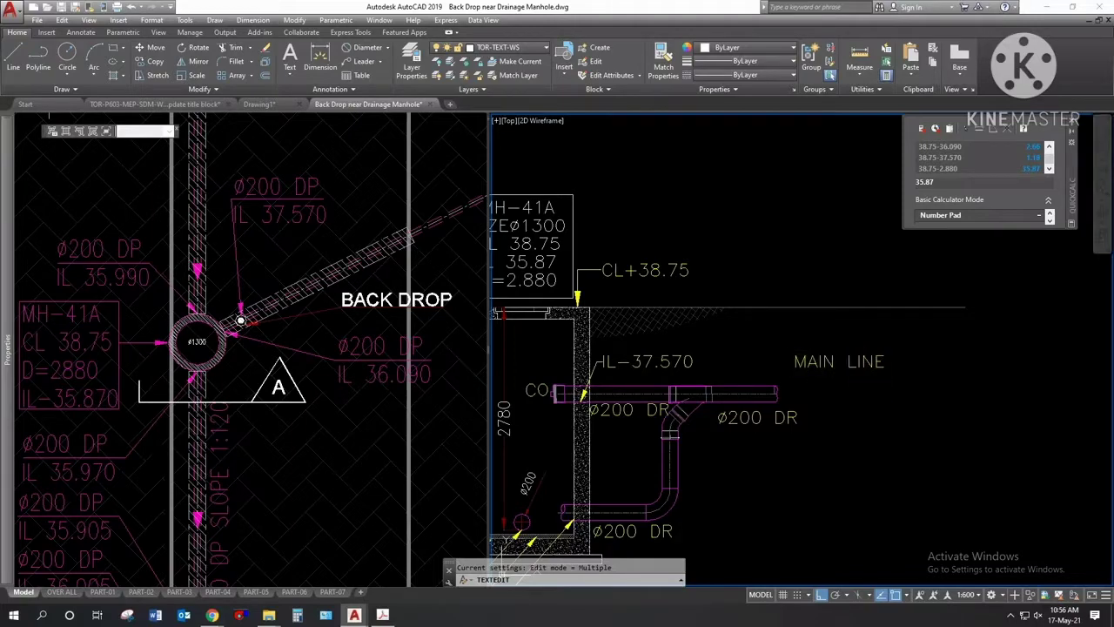
key("Escape")
type("m")
key("Return")
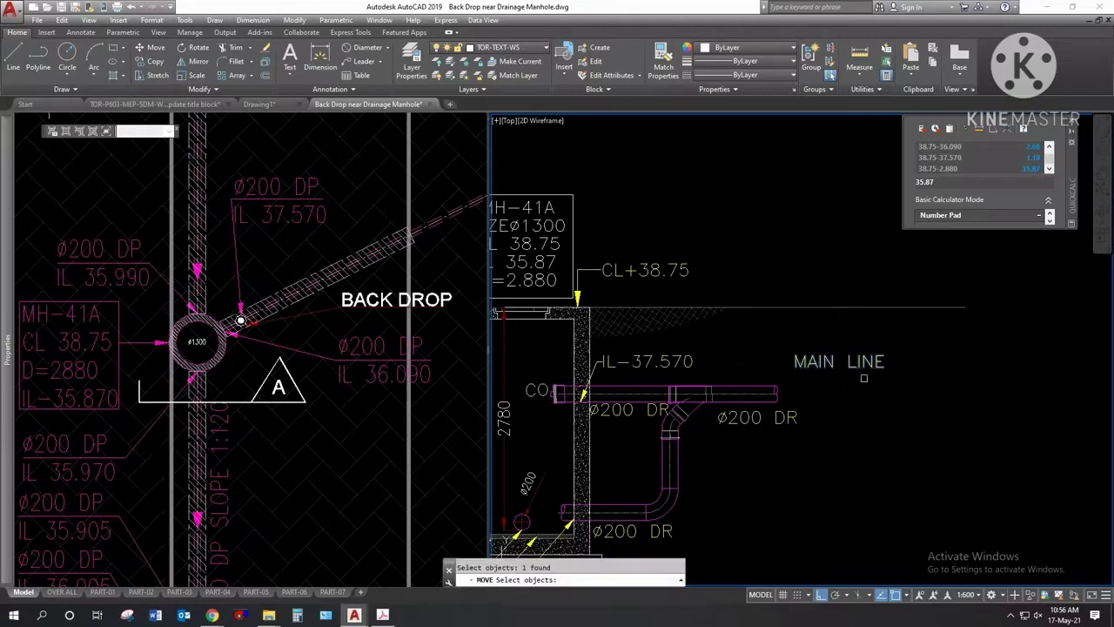
Step: Move the MAIN LINE label to the end of the upper pipe
key("Return")
left_click(864, 377)
scroll(855, 437, "up", 2)
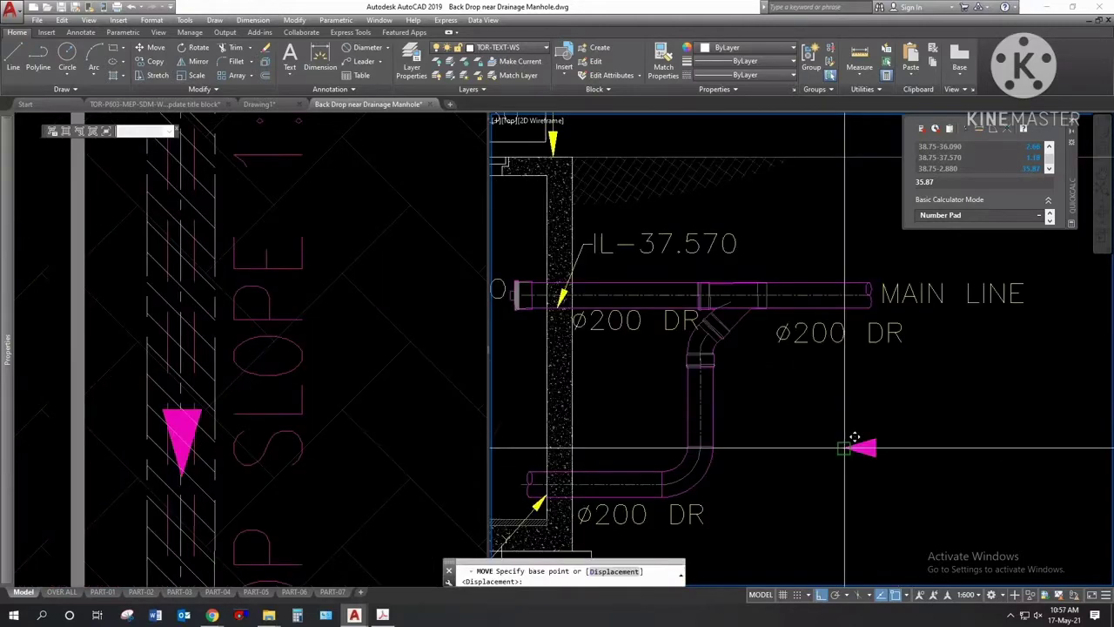
left_click(845, 448)
left_click(801, 294)
middle_click_drag(766, 419, 801, 425)
key("Escape")
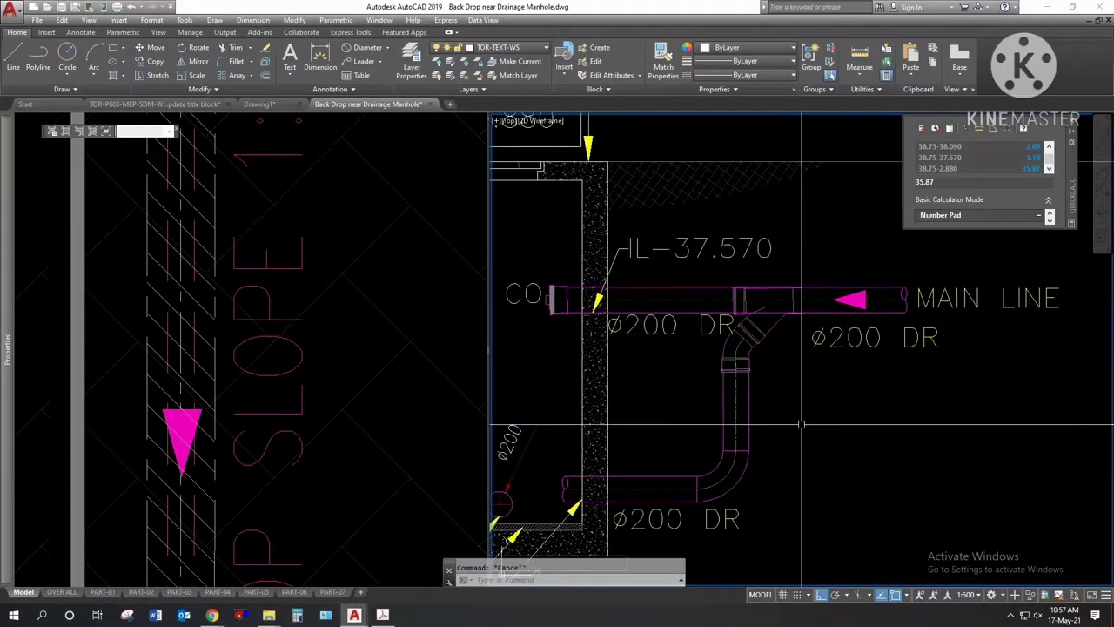
Step: Copy the magenta flow arrow onto the upper pipe and the lower pipe
type("co")
key("Return")
left_click(870, 287)
left_click(844, 309)
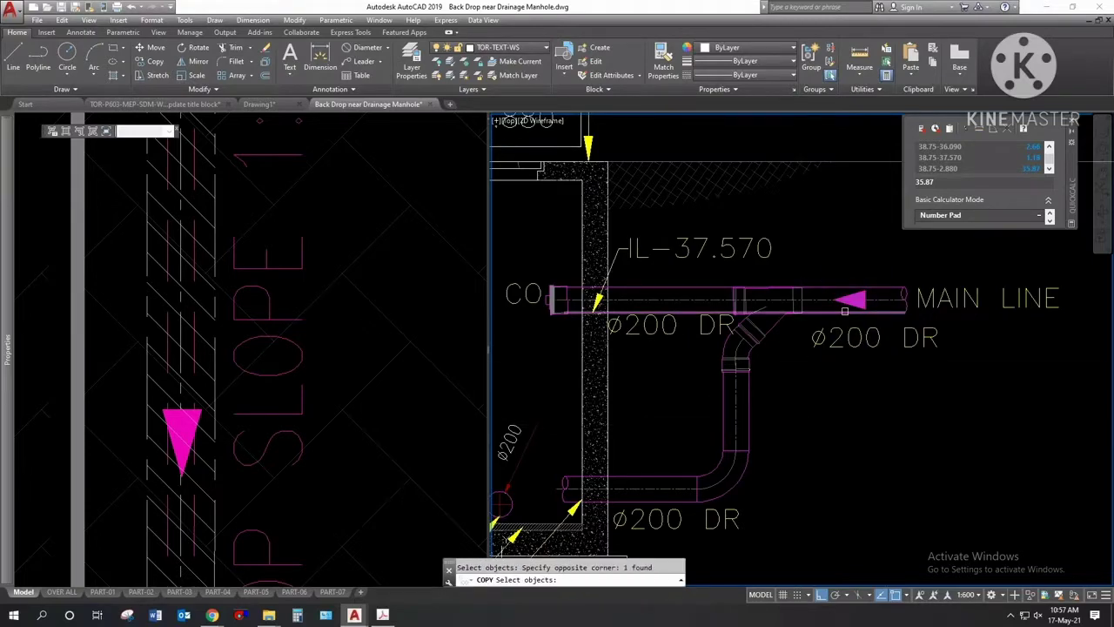
key("Return")
left_click(839, 301)
left_click(657, 300)
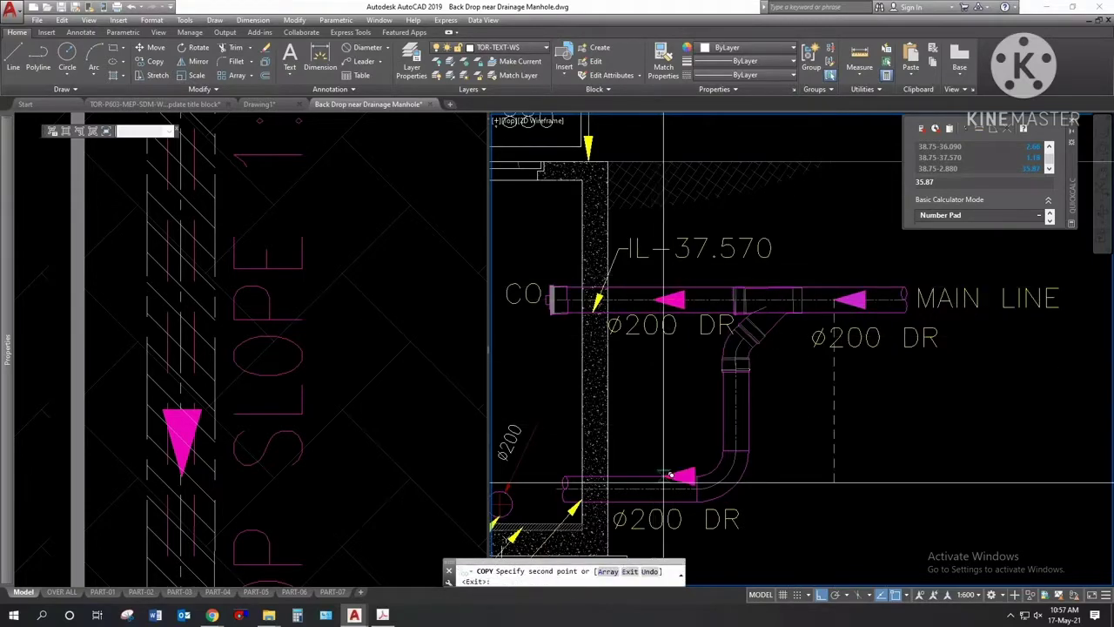
key("Return")
key("Return")
left_click(634, 267)
left_click(721, 328)
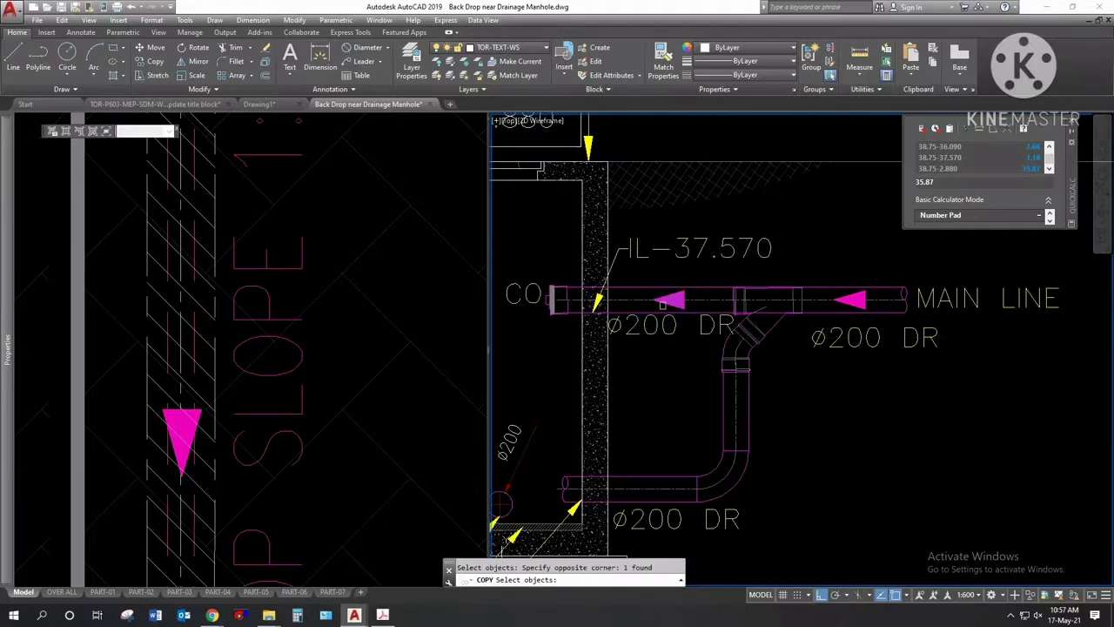
key("Return")
left_click(662, 303)
key("Escape")
Step: Try repositioning the flow arrows, then abandon the move
scroll(788, 343, "down", 2)
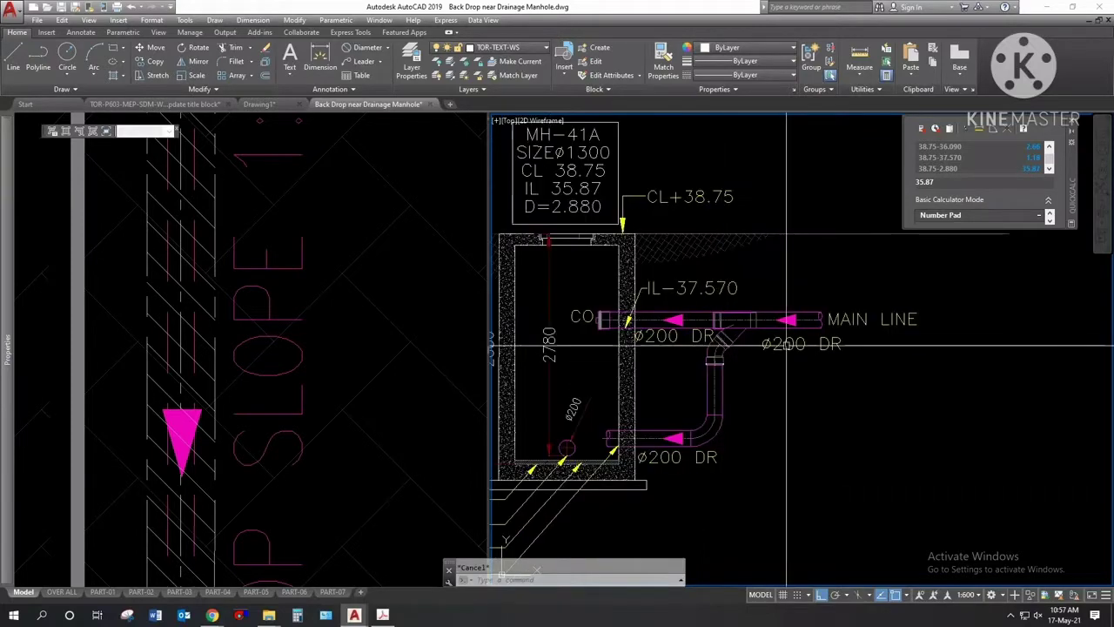
type("m")
key("Return")
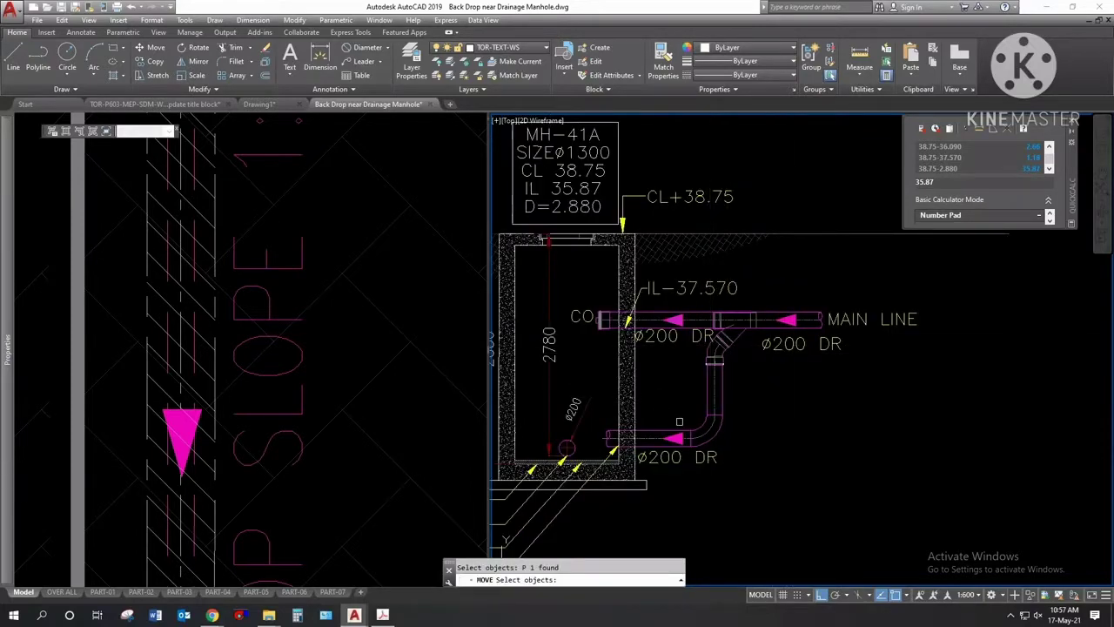
scroll(679, 421, "up", 2)
left_click(662, 402)
left_click(648, 444)
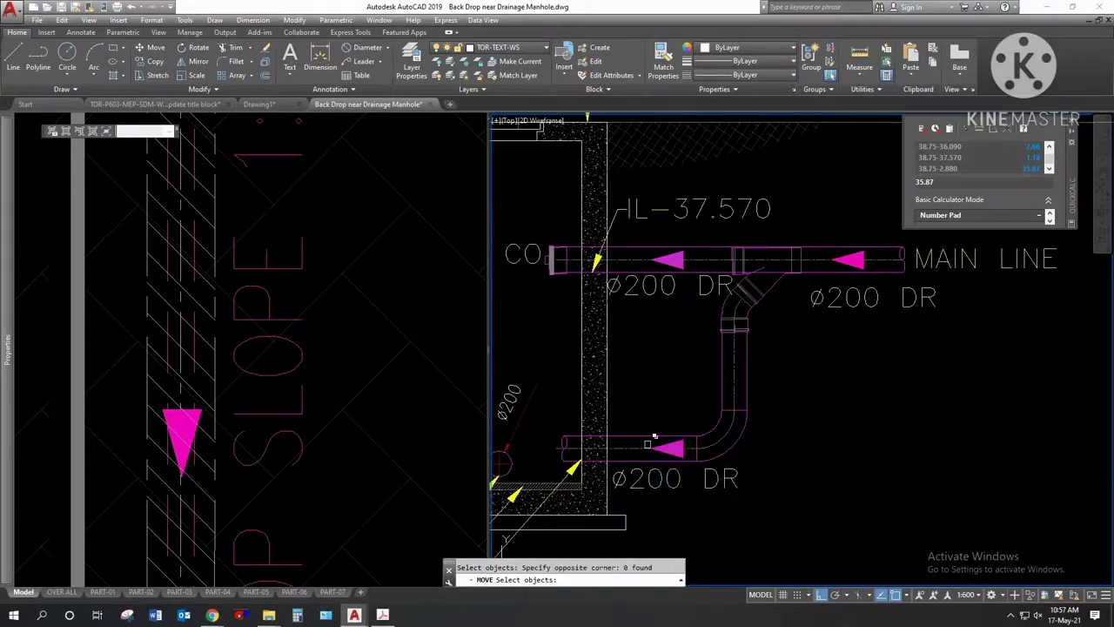
left_click(571, 406)
left_click(721, 488)
key("Return")
left_click(749, 519)
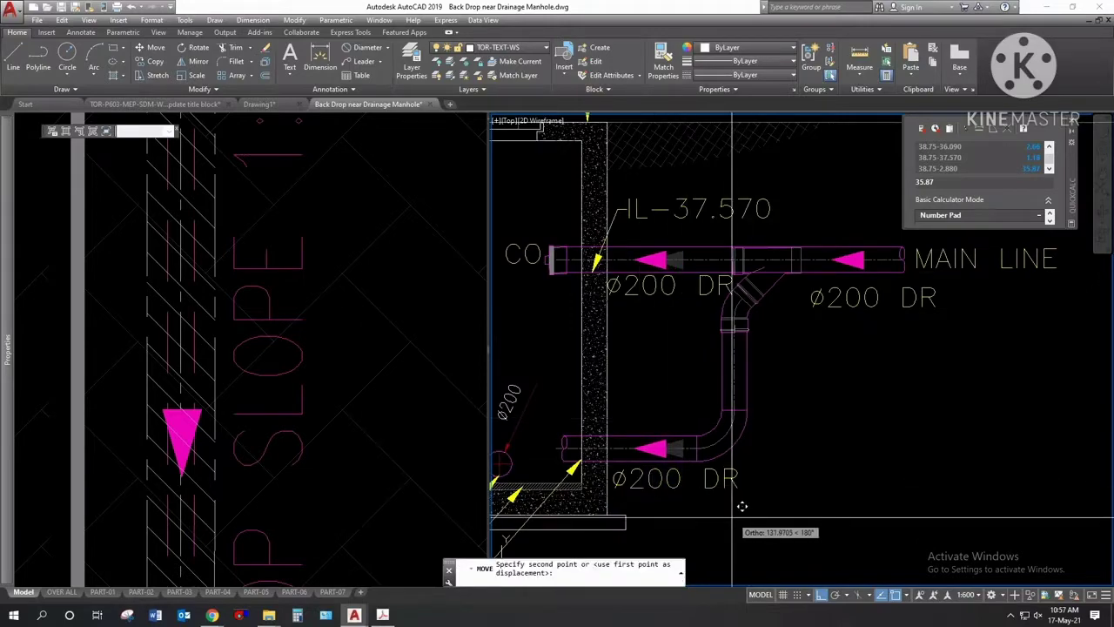
key("Escape")
type("c")
key("Escape")
scroll(792, 418, "down", 2)
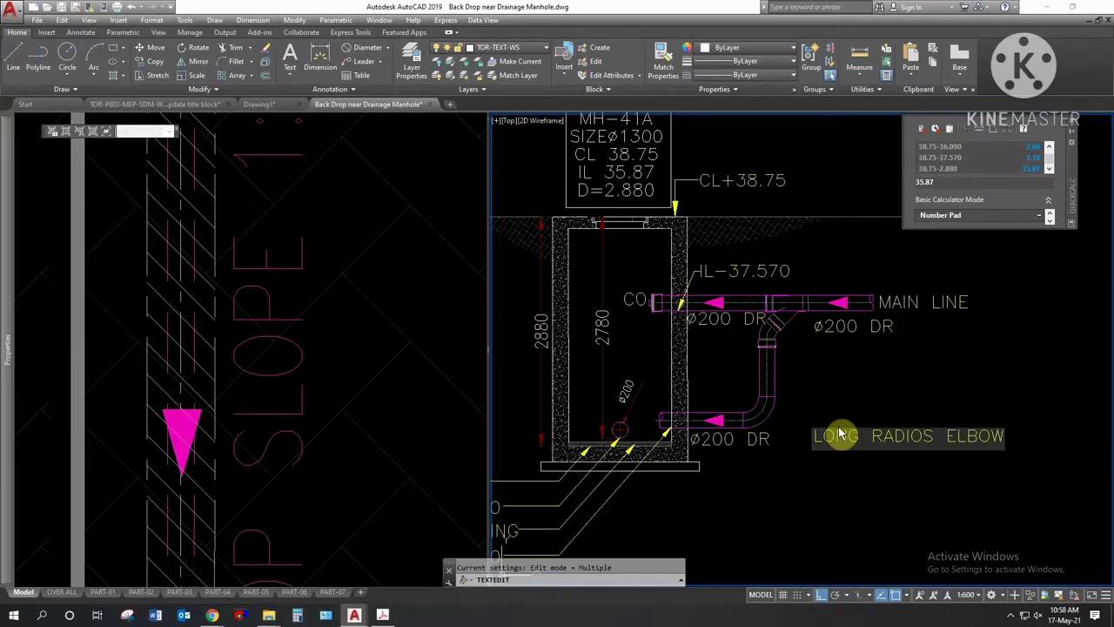
Step: Close the LONG RADIOS ELBOW edit and try a leader from the pipe elbow, then abandon it
left_click(881, 490)
key("Escape")
type("le")
key("Return")
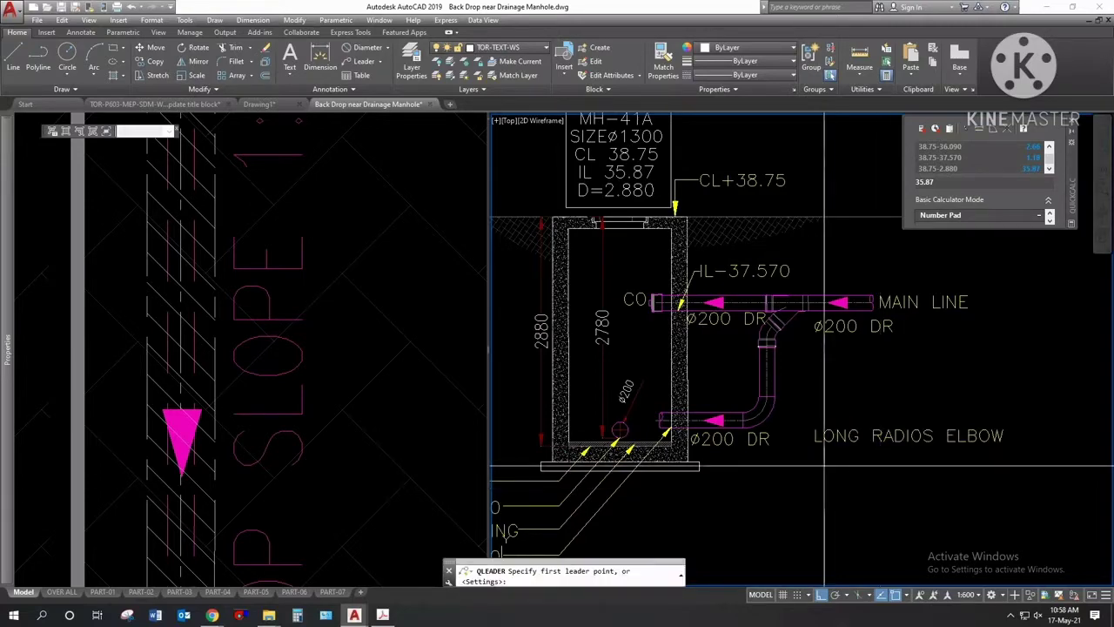
scroll(814, 463, "up", 3)
left_click(693, 327)
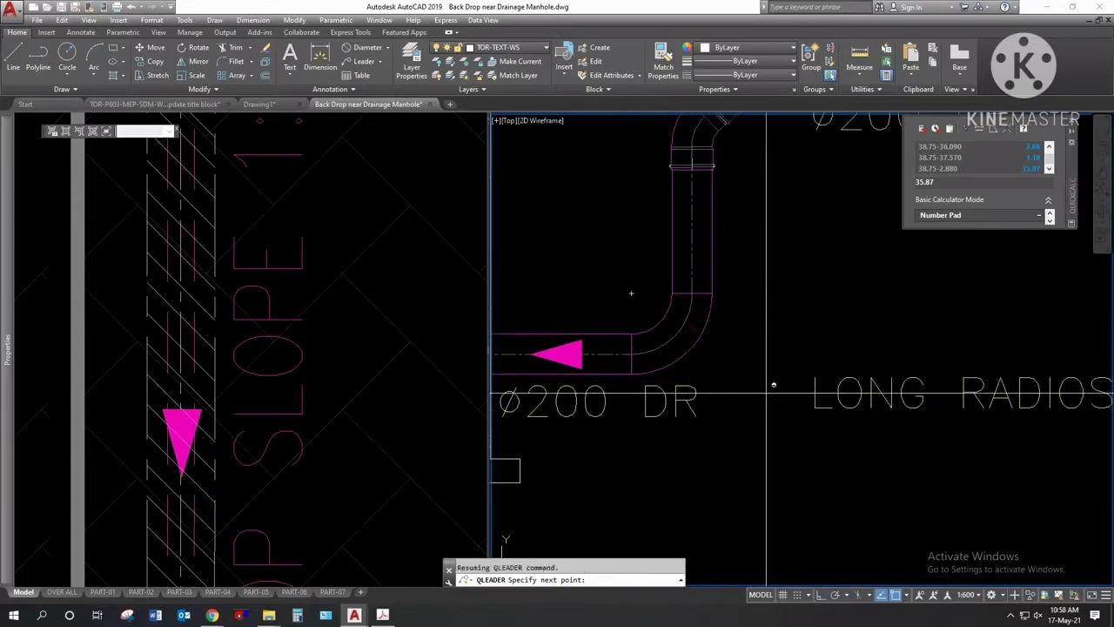
key("Escape")
Step: Give the LONG RADIOS ELBOW label the same text style as IL-37.570
type("ma")
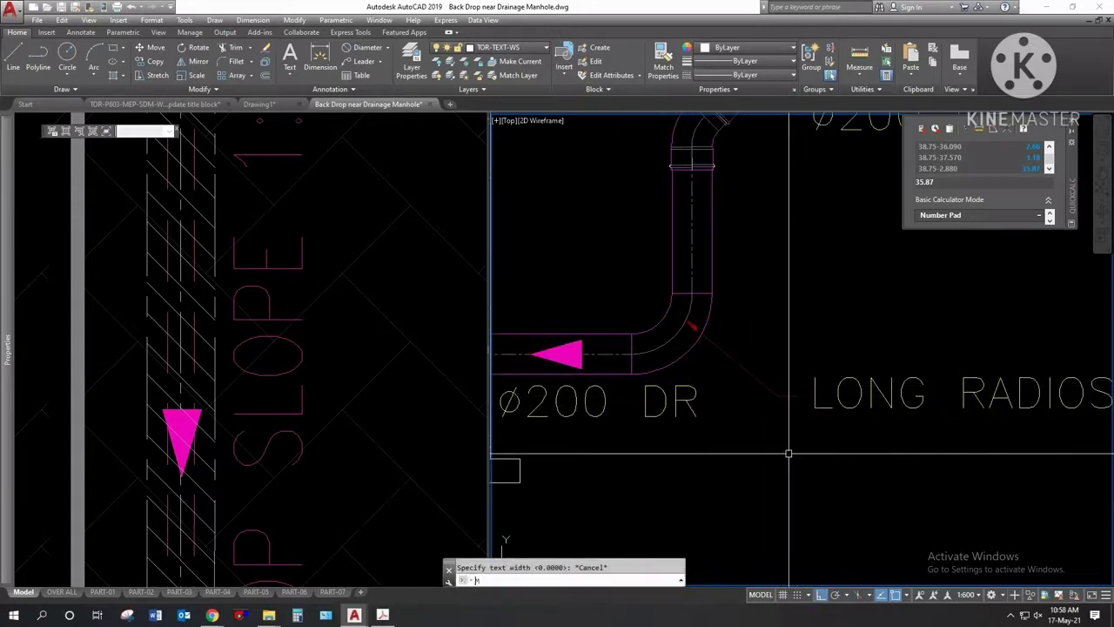
key("Return")
scroll(764, 366, "down", 3)
left_click(673, 246)
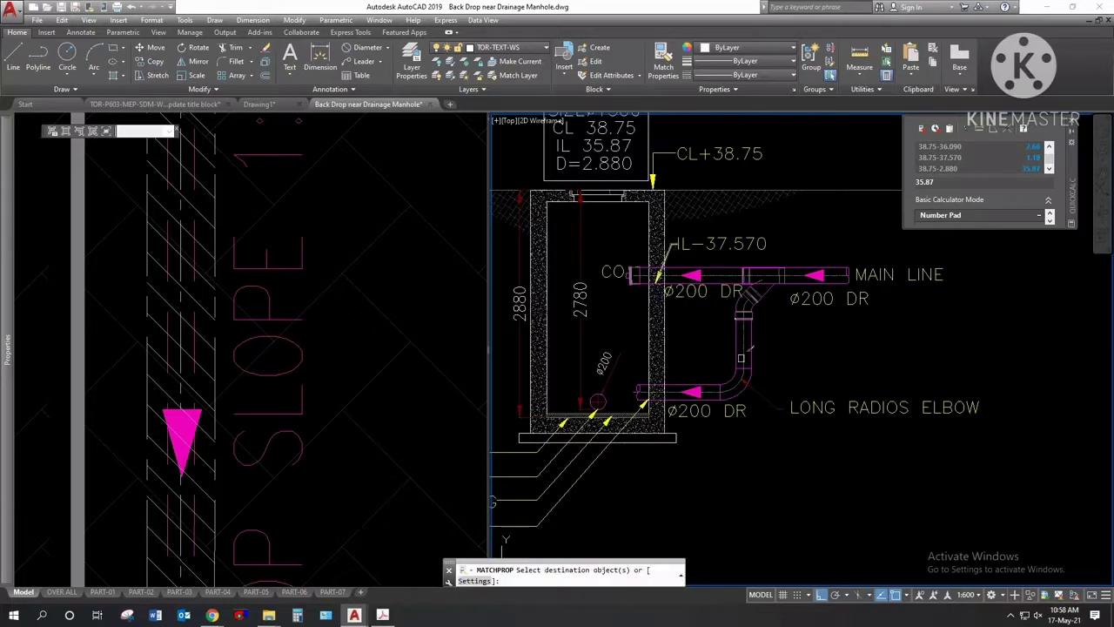
key("Escape")
left_click(883, 407)
Step: Copy the elbow label just below itself and change the copy to AS PER REQUIREMENT
type("co")
key("Return")
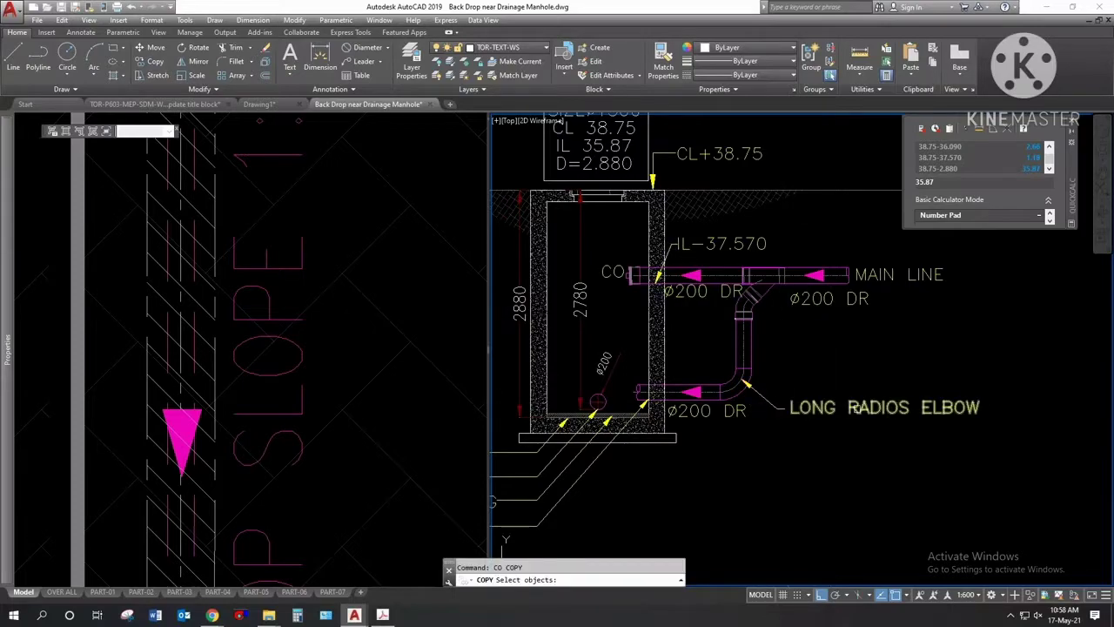
left_click(851, 432)
left_click(858, 446)
key("Return")
double_click(857, 427)
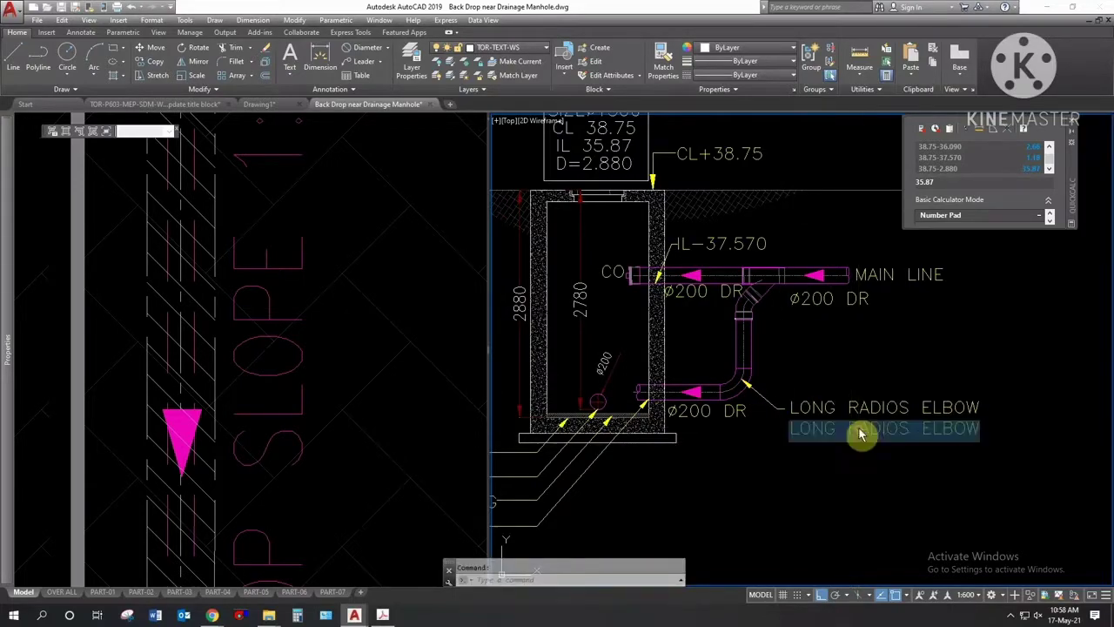
type("AS PER REQUIREMENT")
key("Return")
key("Escape")
scroll(890, 459, "down", 2)
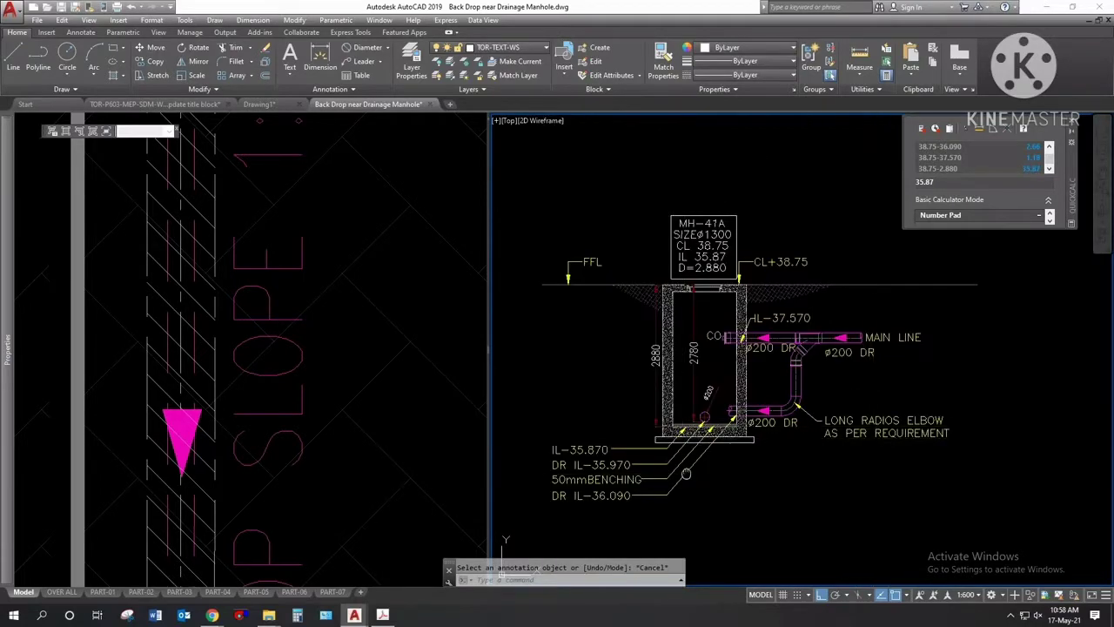
middle_click_drag(686, 475, 711, 467)
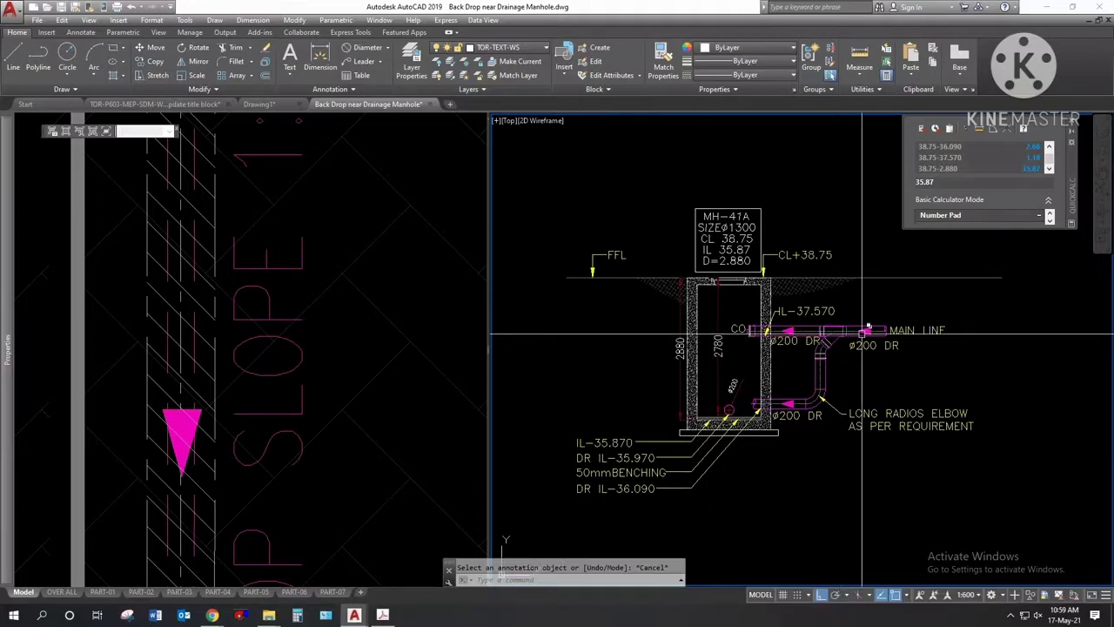
type("c")
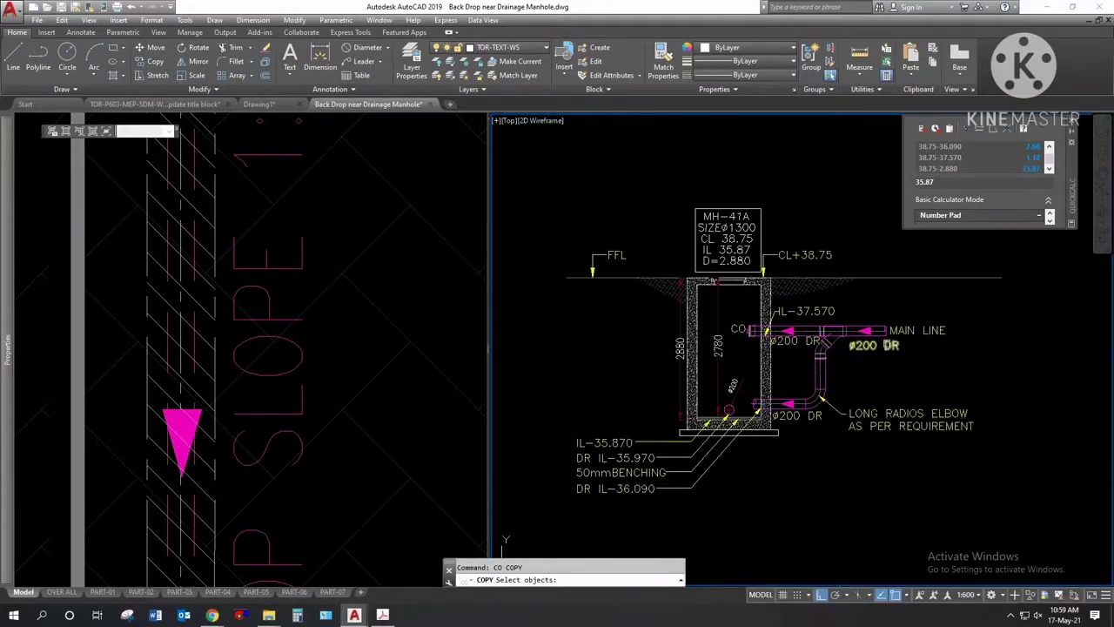
Step: Copy the upper ø200 DR label above the main line and edit it to read BACK DROP
left_click(873, 345)
key("Return")
left_click(922, 413)
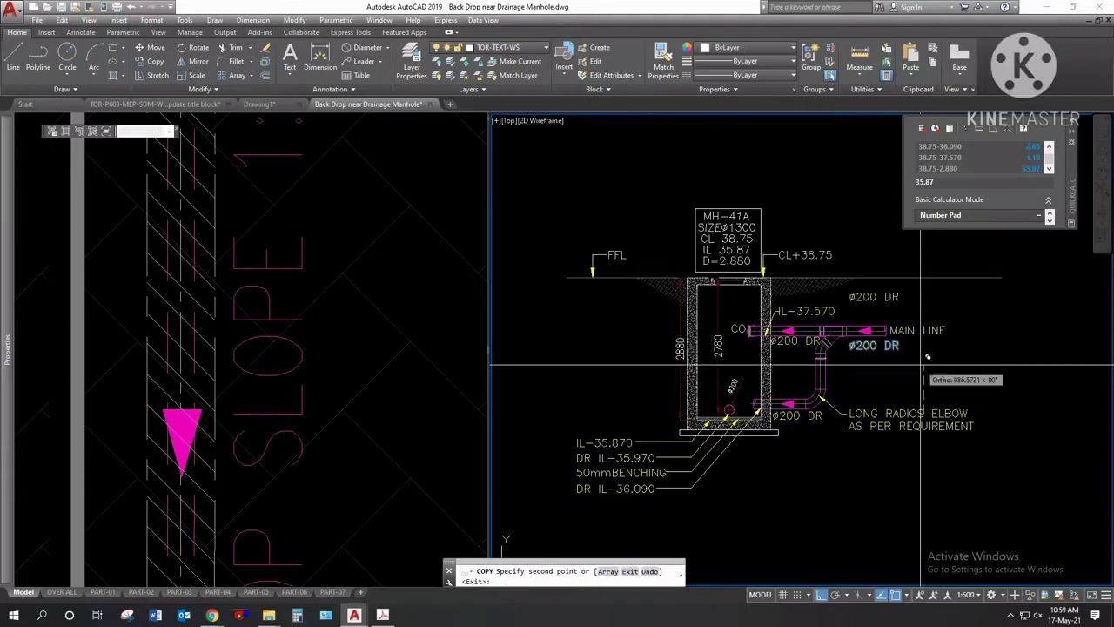
left_click(927, 357)
type("BACK DROP")
key("Return")
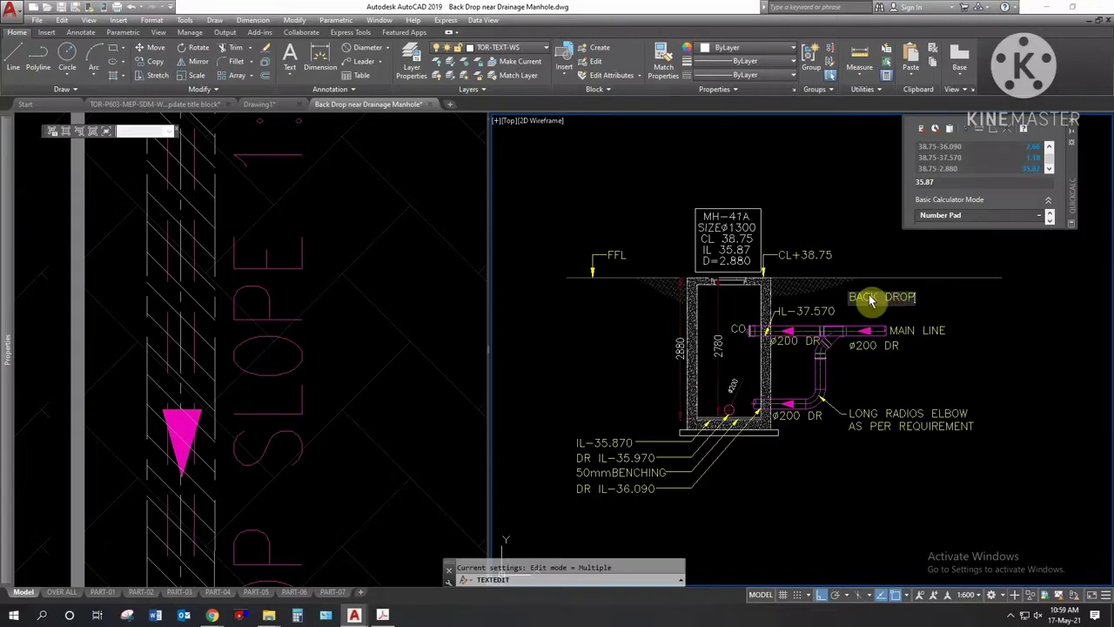
left_click(888, 331)
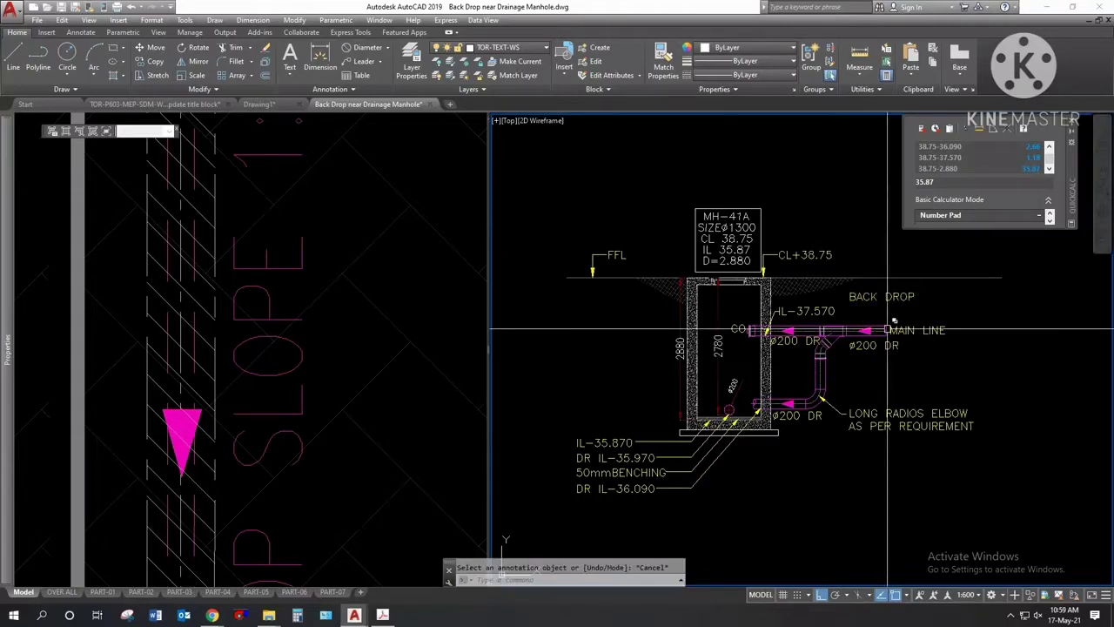
Step: Draw a leader from the top of the drop pipe up to the BACK DROP label
type("le")
key("Return")
scroll(824, 315, "up", 5)
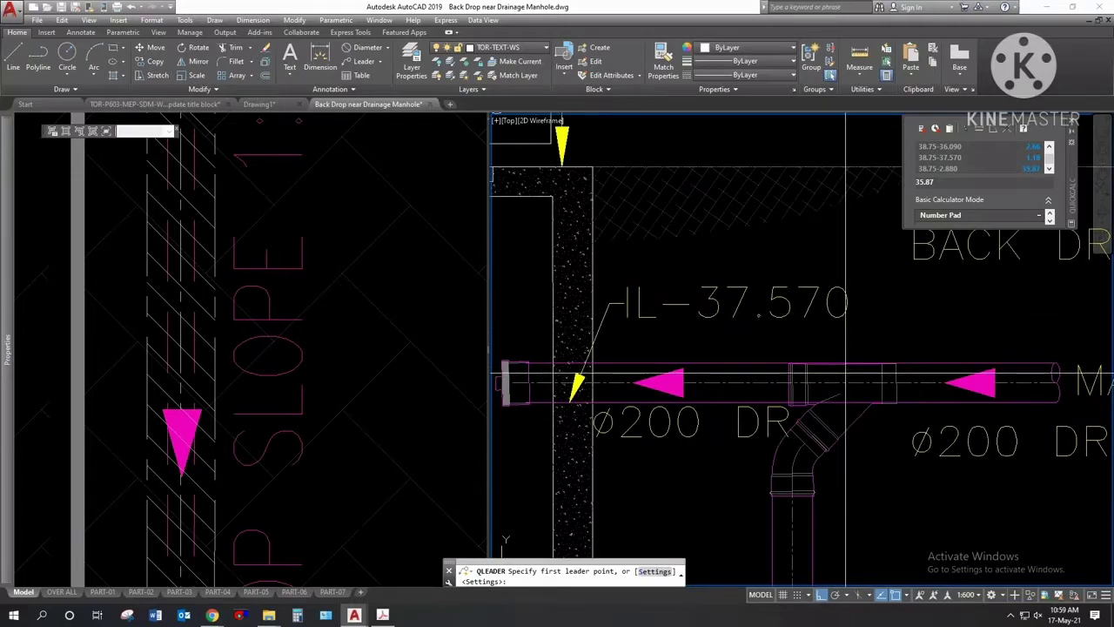
left_click(791, 477)
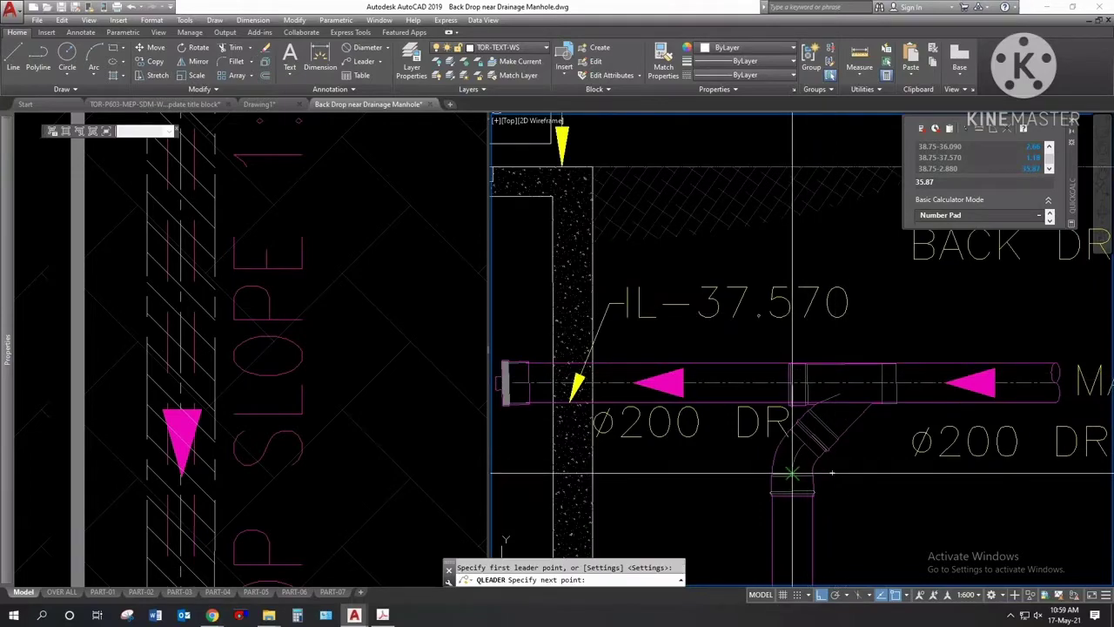
scroll(810, 329, "down", 2)
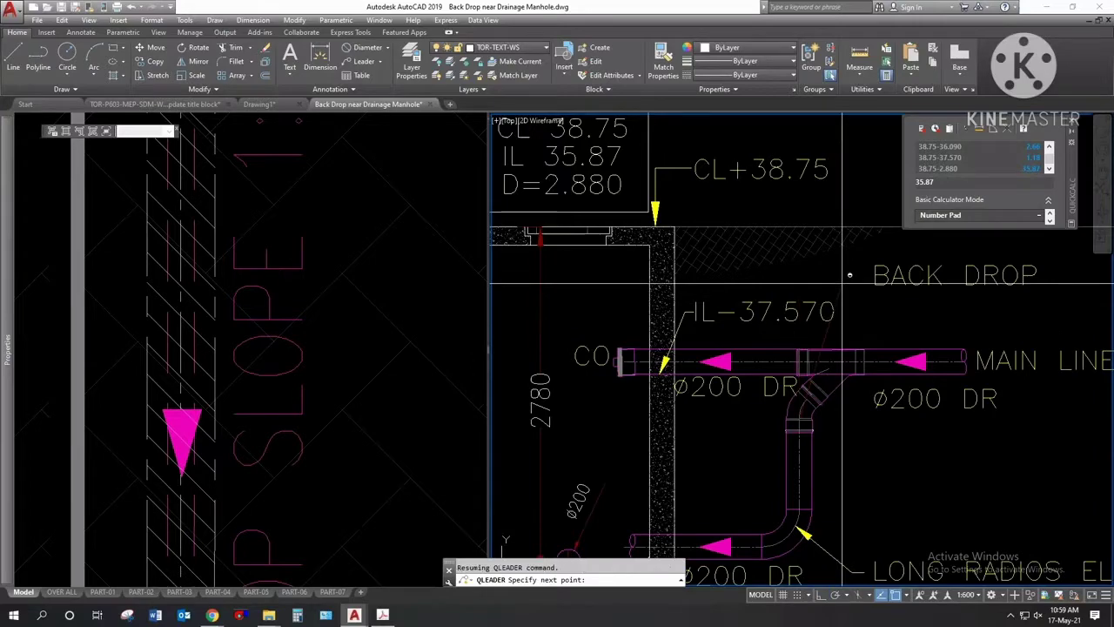
left_click(866, 279)
key("Escape")
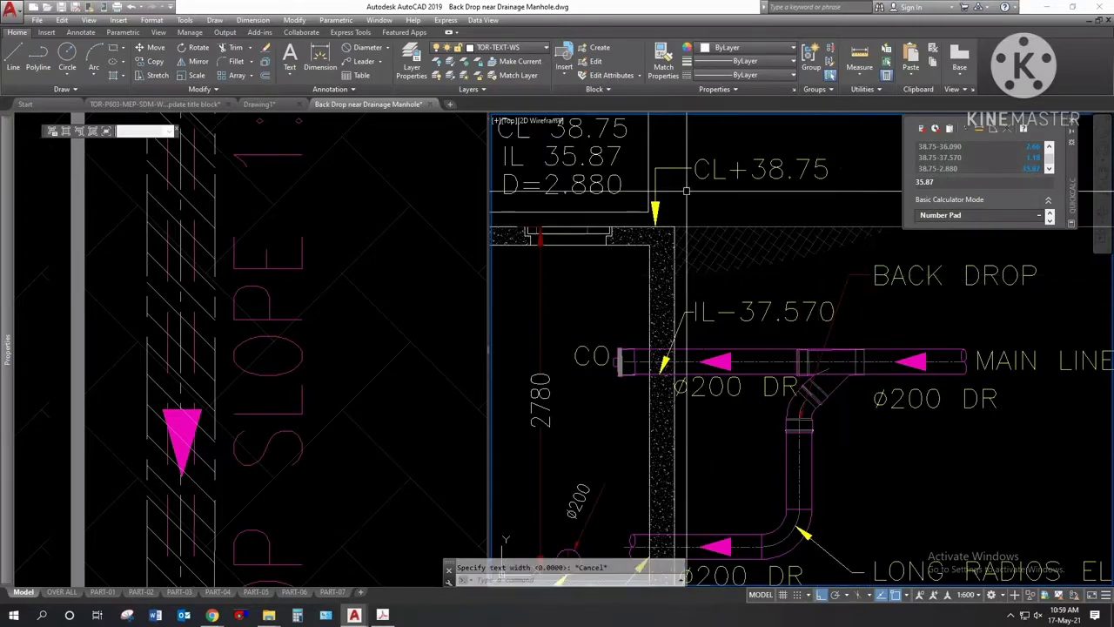
Step: Match the new leader's style to the CL+38.75 leader
left_click(654, 187)
type("a")
key("Return")
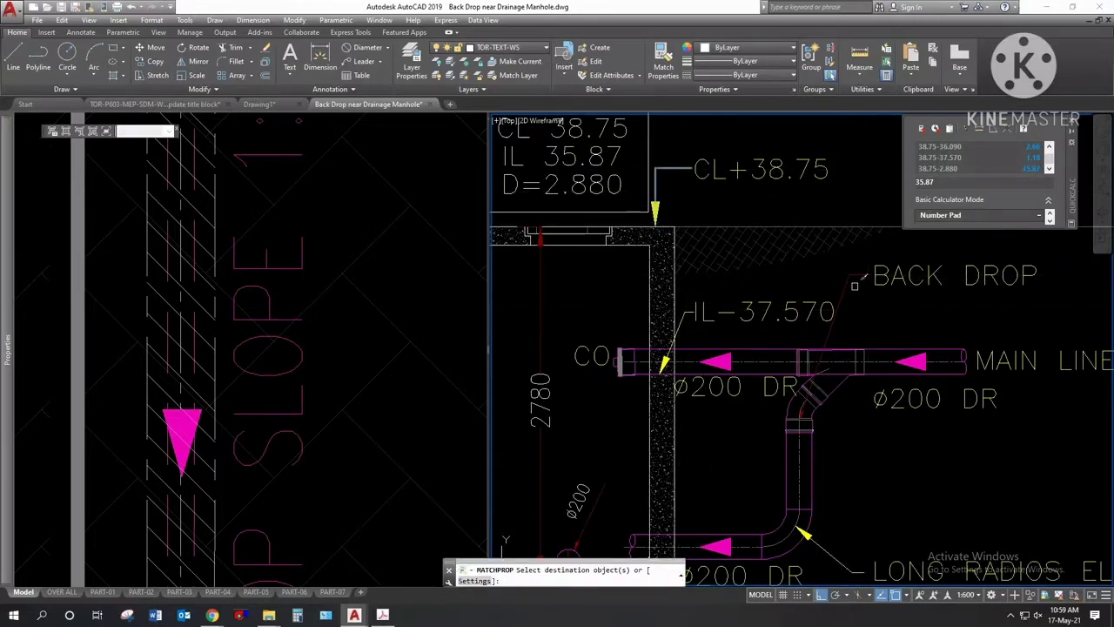
key("Escape")
scroll(753, 298, "down", 2)
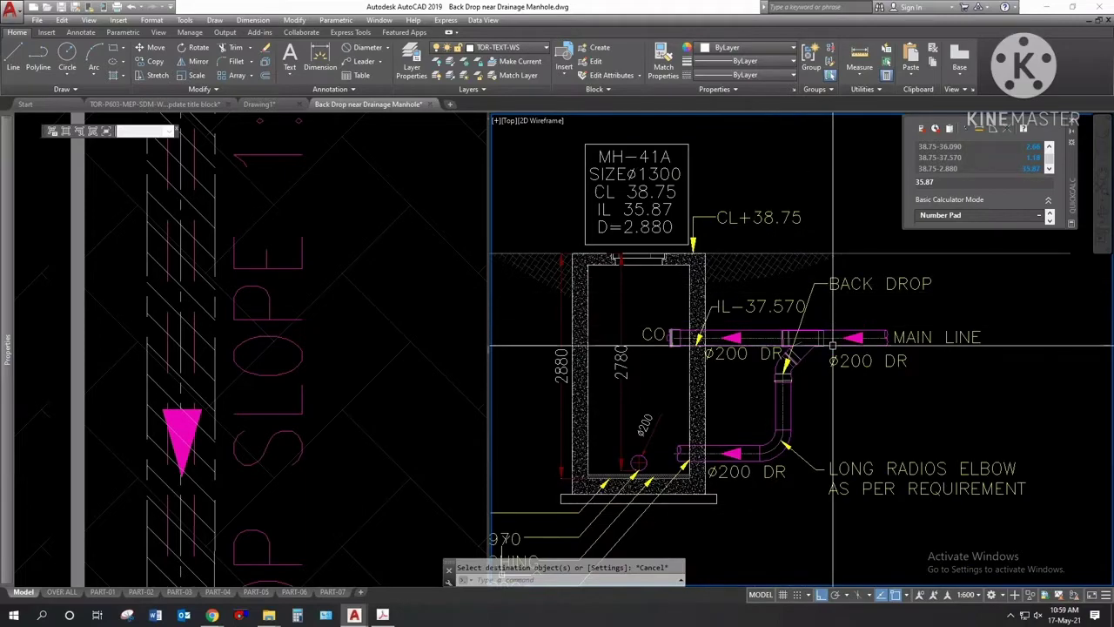
scroll(833, 345, "down", 2)
Step: Add a 1033 linear depth dimension from the inlet pipe level to the manhole top
type("dli")
key("Return")
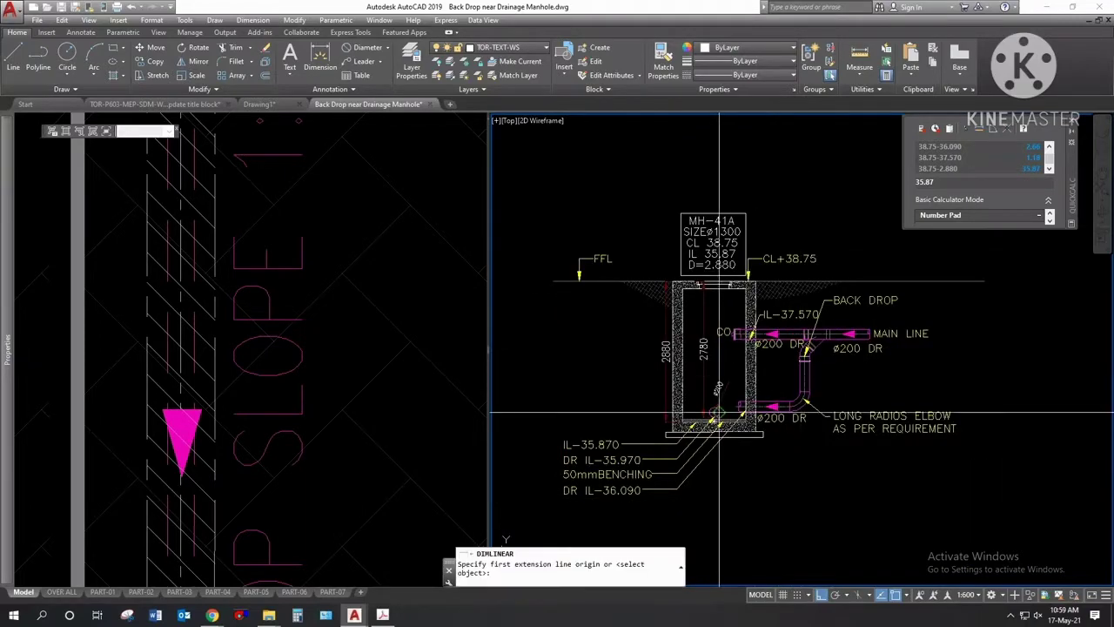
scroll(746, 328, "up", 2)
scroll(746, 329, "up", 2)
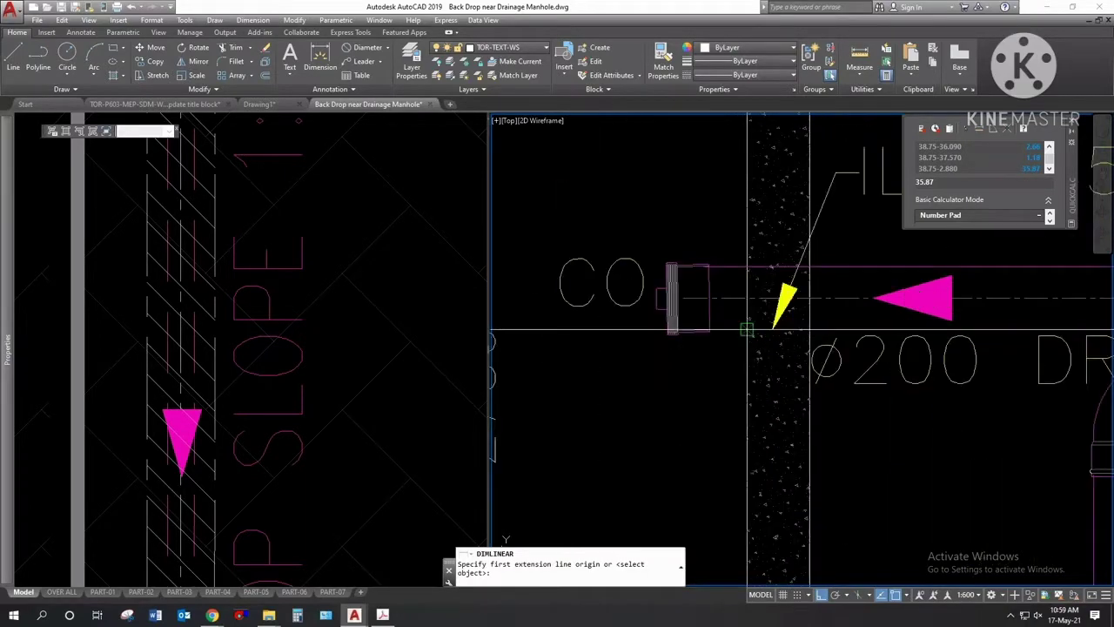
left_click(747, 329)
scroll(747, 329, "down", 3)
left_click(648, 248)
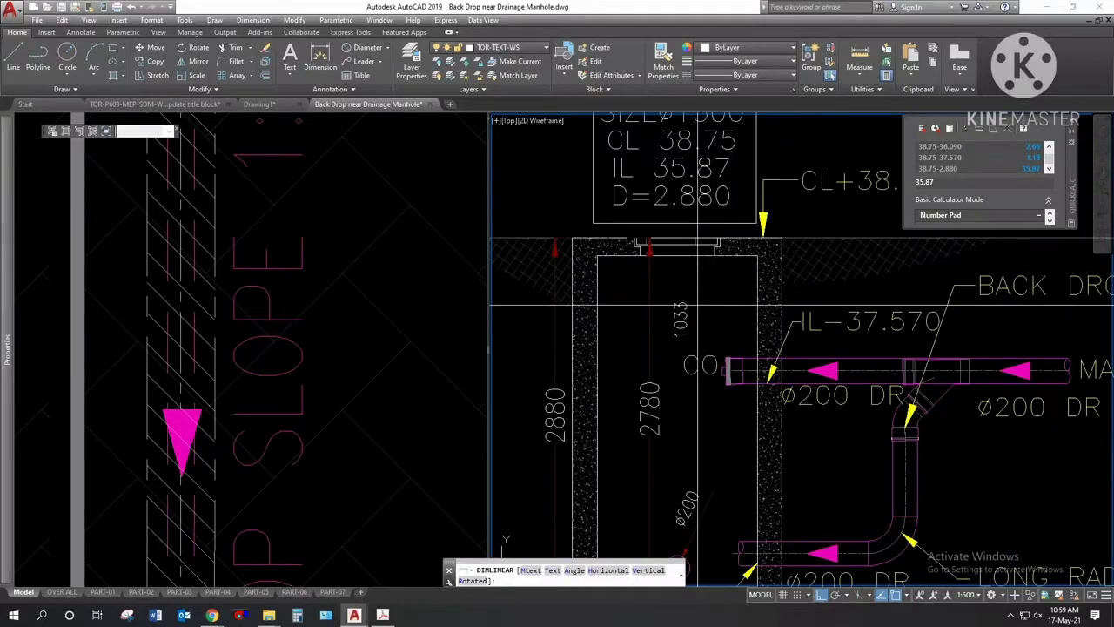
left_click(696, 305)
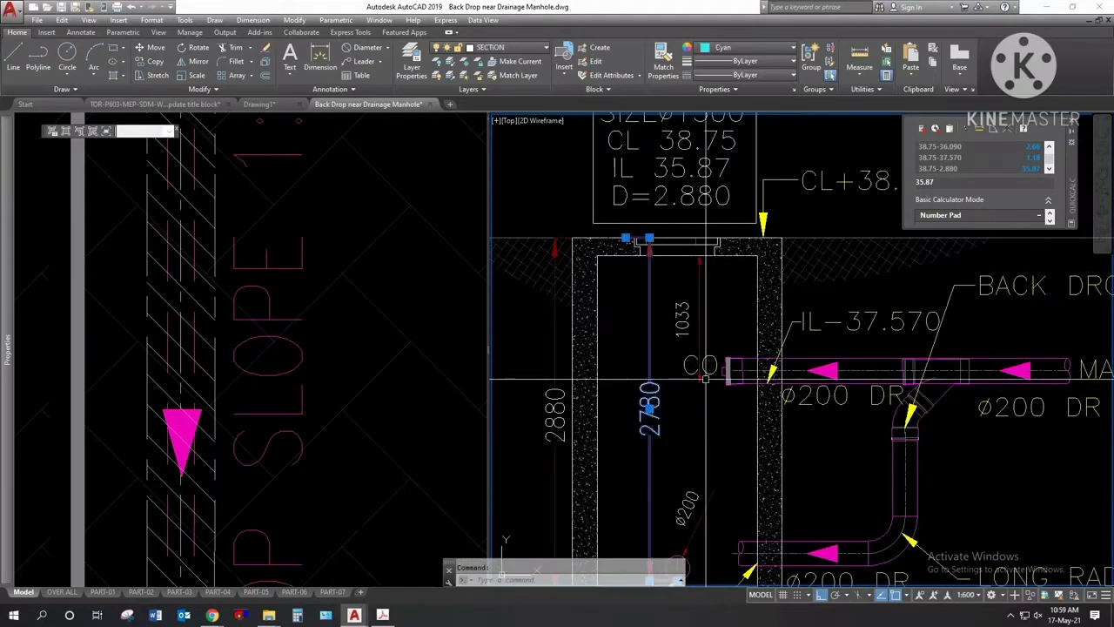
Step: Chain the 1480 and 220 depth dimensions on from the 1033 dimension
type("ma")
key("Return")
left_click(696, 314)
scroll(701, 319, "down", 2)
key("Escape")
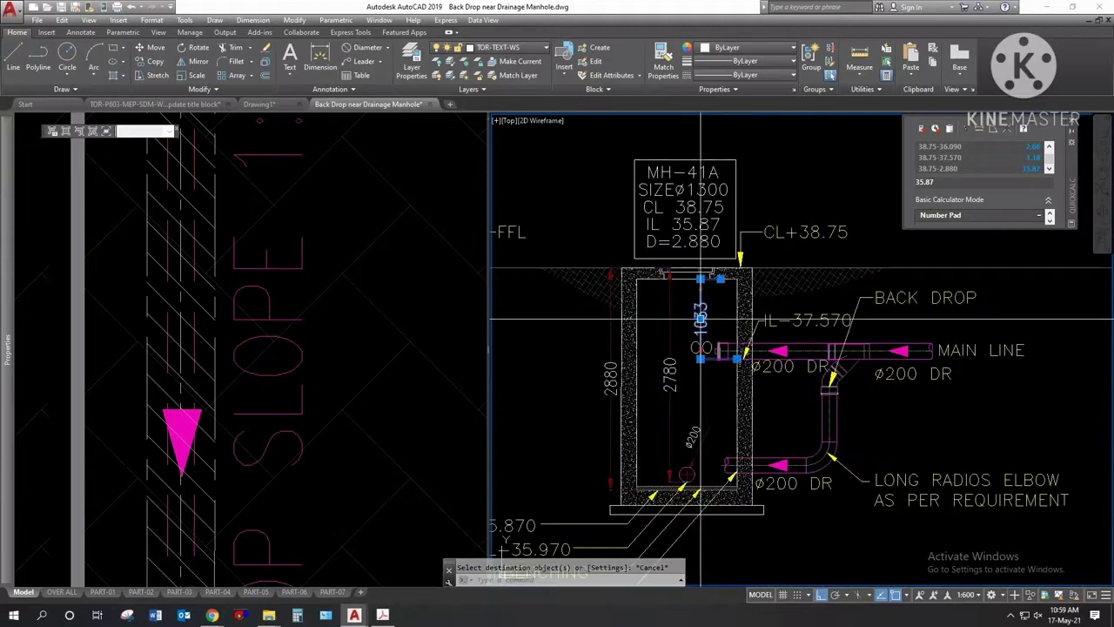
mouse_move(700, 357)
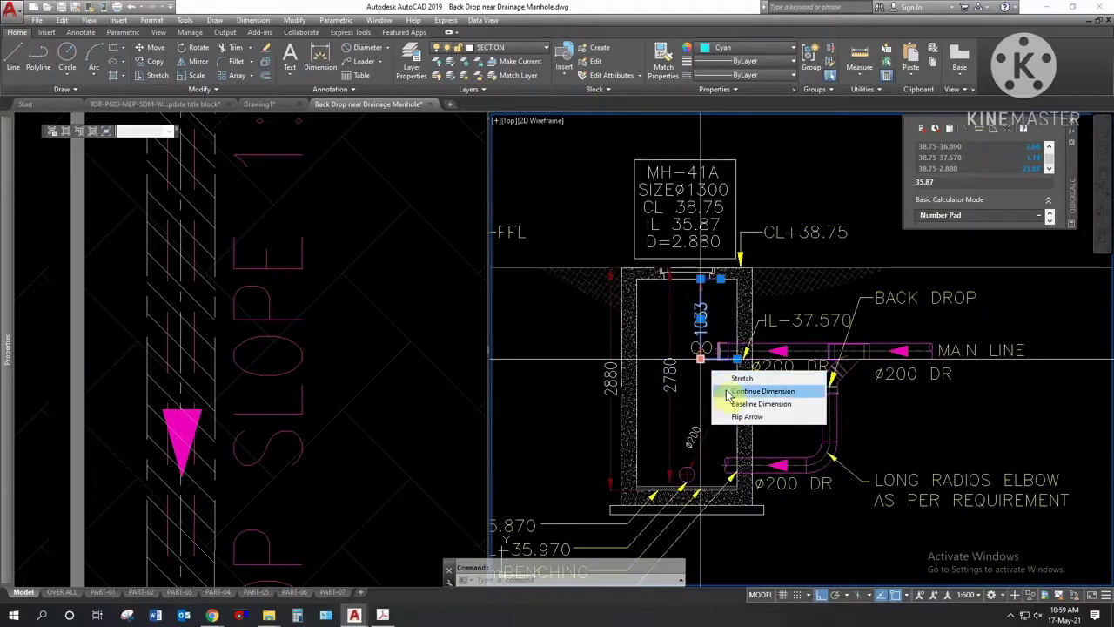
left_click(727, 392)
scroll(731, 470, "up", 2)
scroll(735, 465, "up", 1)
scroll(742, 462, "up", 1)
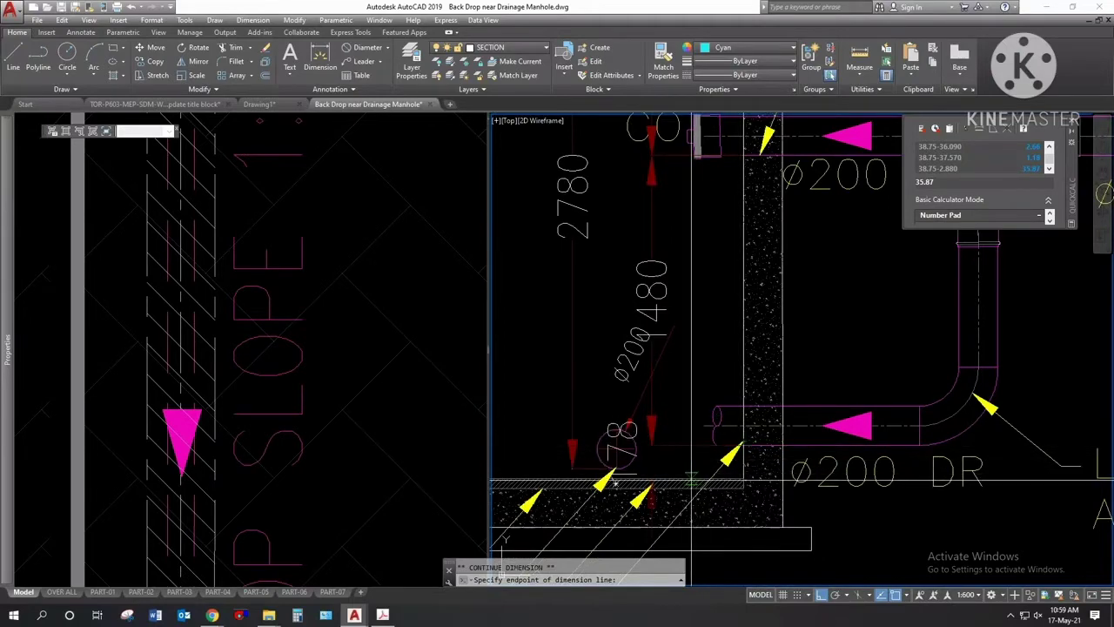
scroll(690, 495, "up", 3)
scroll(689, 496, "down", 3)
key("Escape")
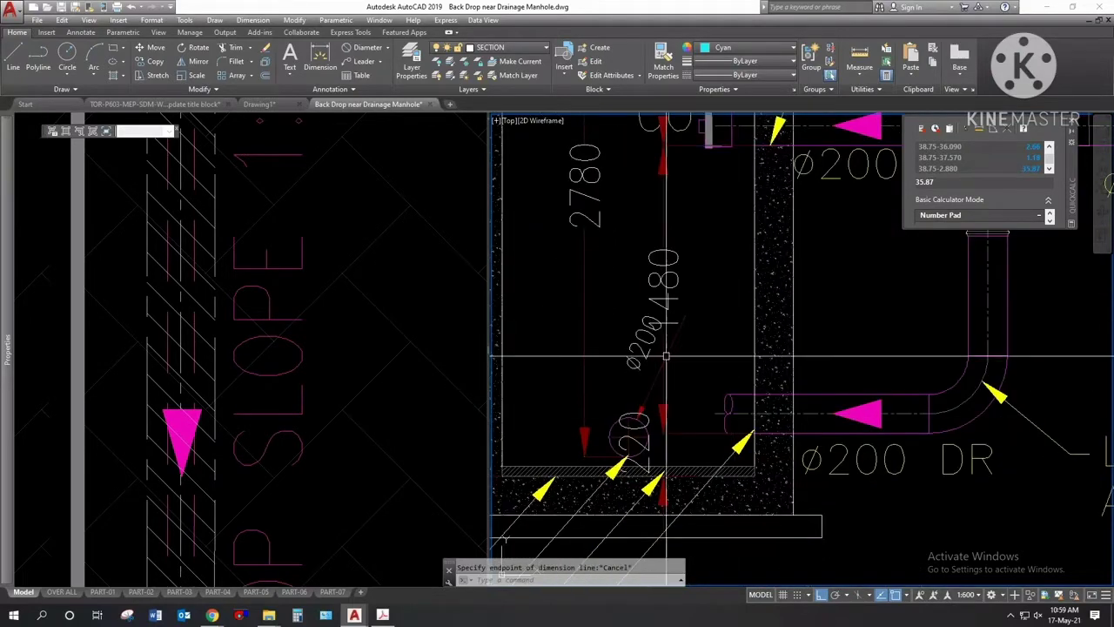
Step: Reposition the ø200 label and move the 220 dimension text below the base slab
left_click(655, 381)
left_click(636, 418)
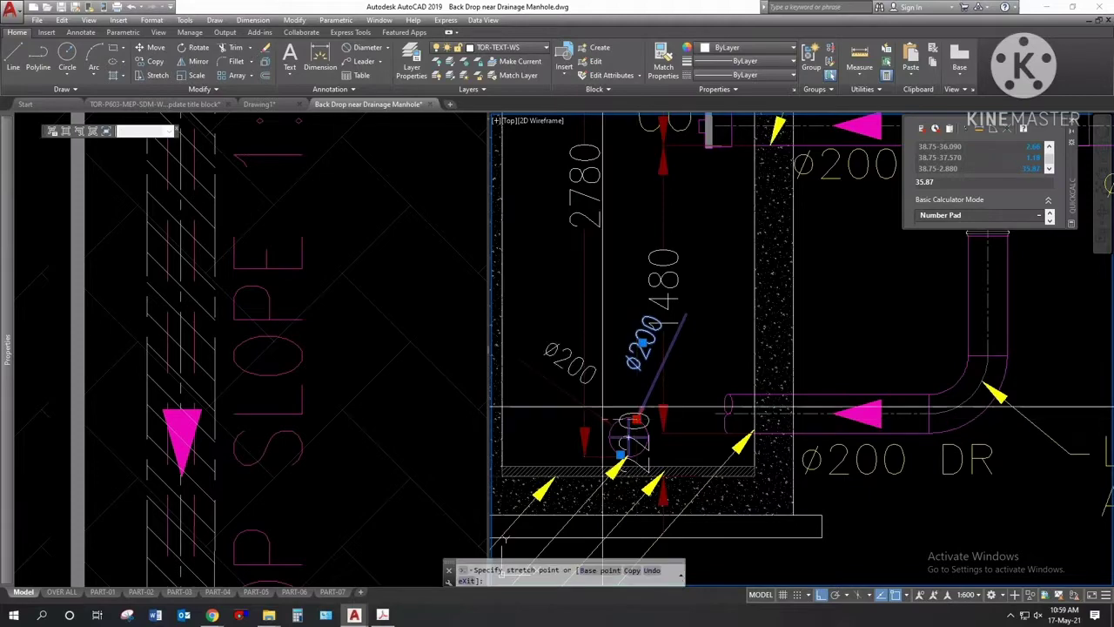
key("Escape")
middle_click_drag(655, 461, 668, 422)
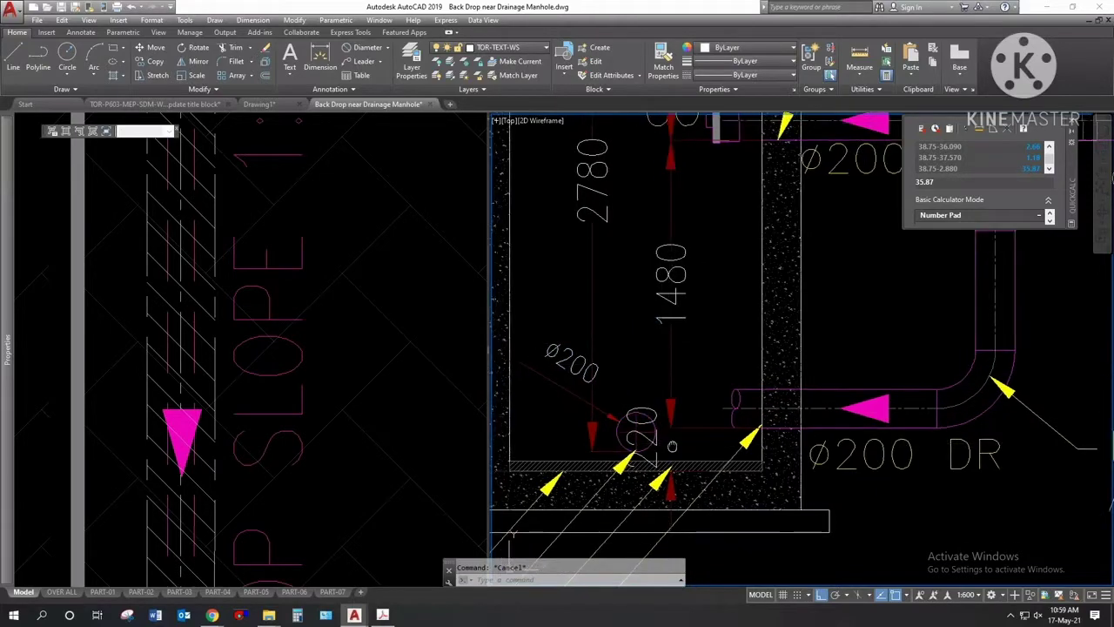
left_click(669, 422)
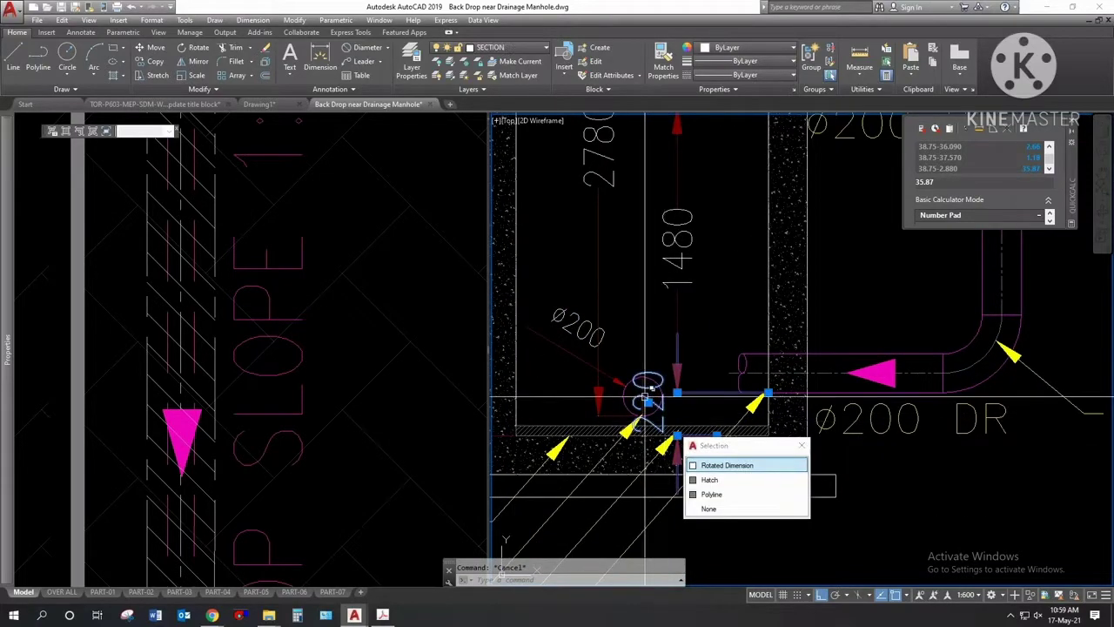
left_click(697, 463)
left_click(645, 401)
middle_click_drag(645, 401, 638, 319)
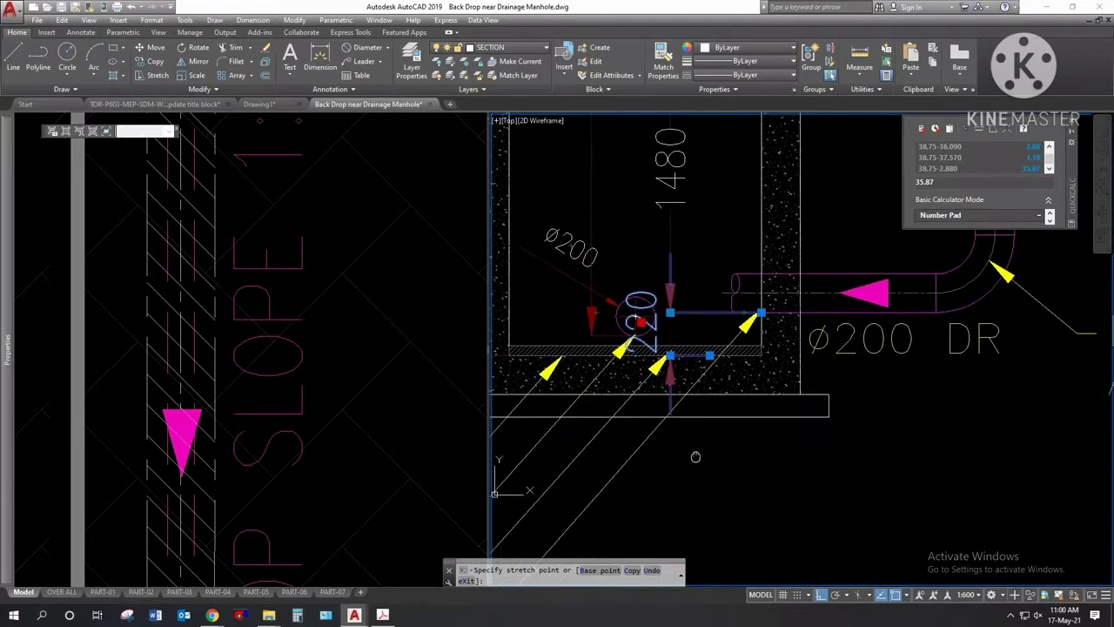
left_click(669, 469)
key("Escape")
Step: Move the CO text at the manhole top, picking its base point
scroll(750, 405, "down", 2)
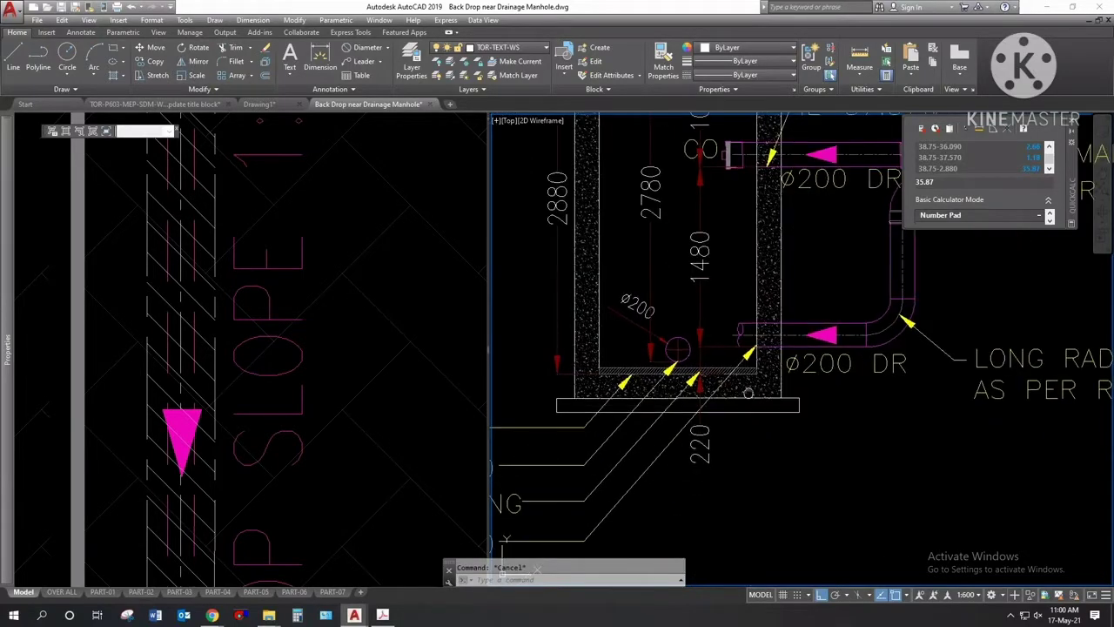
middle_click_drag(685, 186, 687, 271)
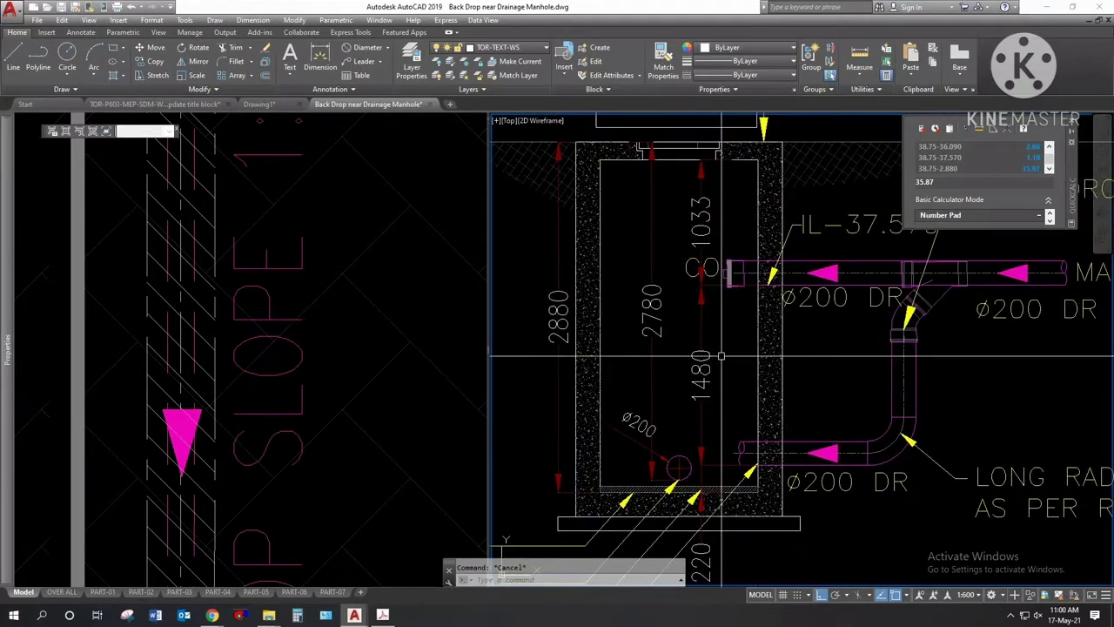
left_click(684, 272)
type("m")
key("Return")
left_click(859, 344)
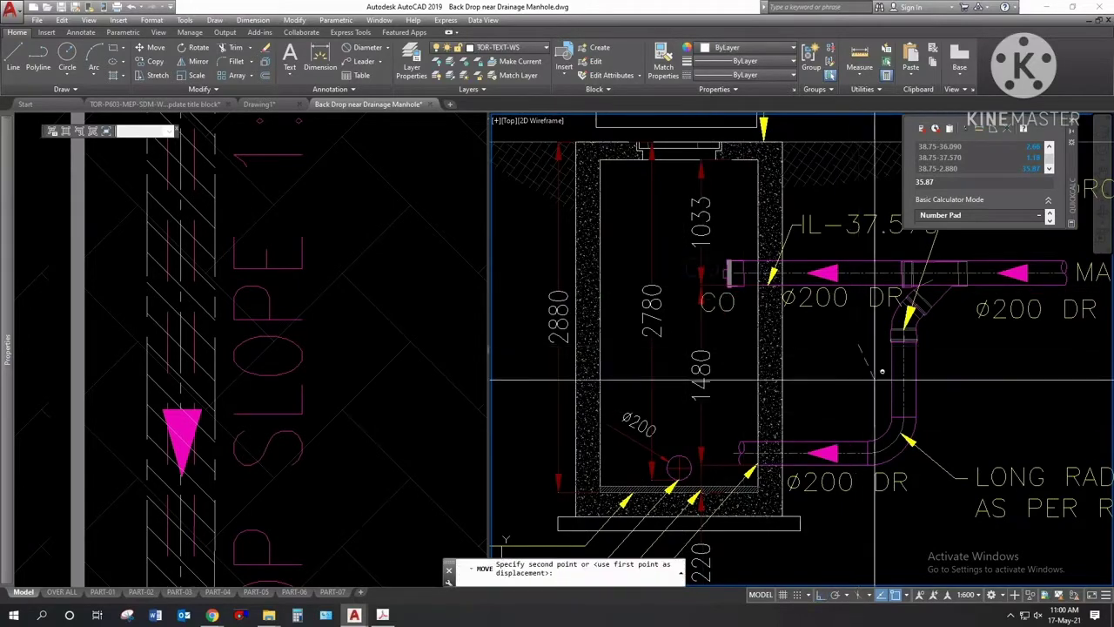